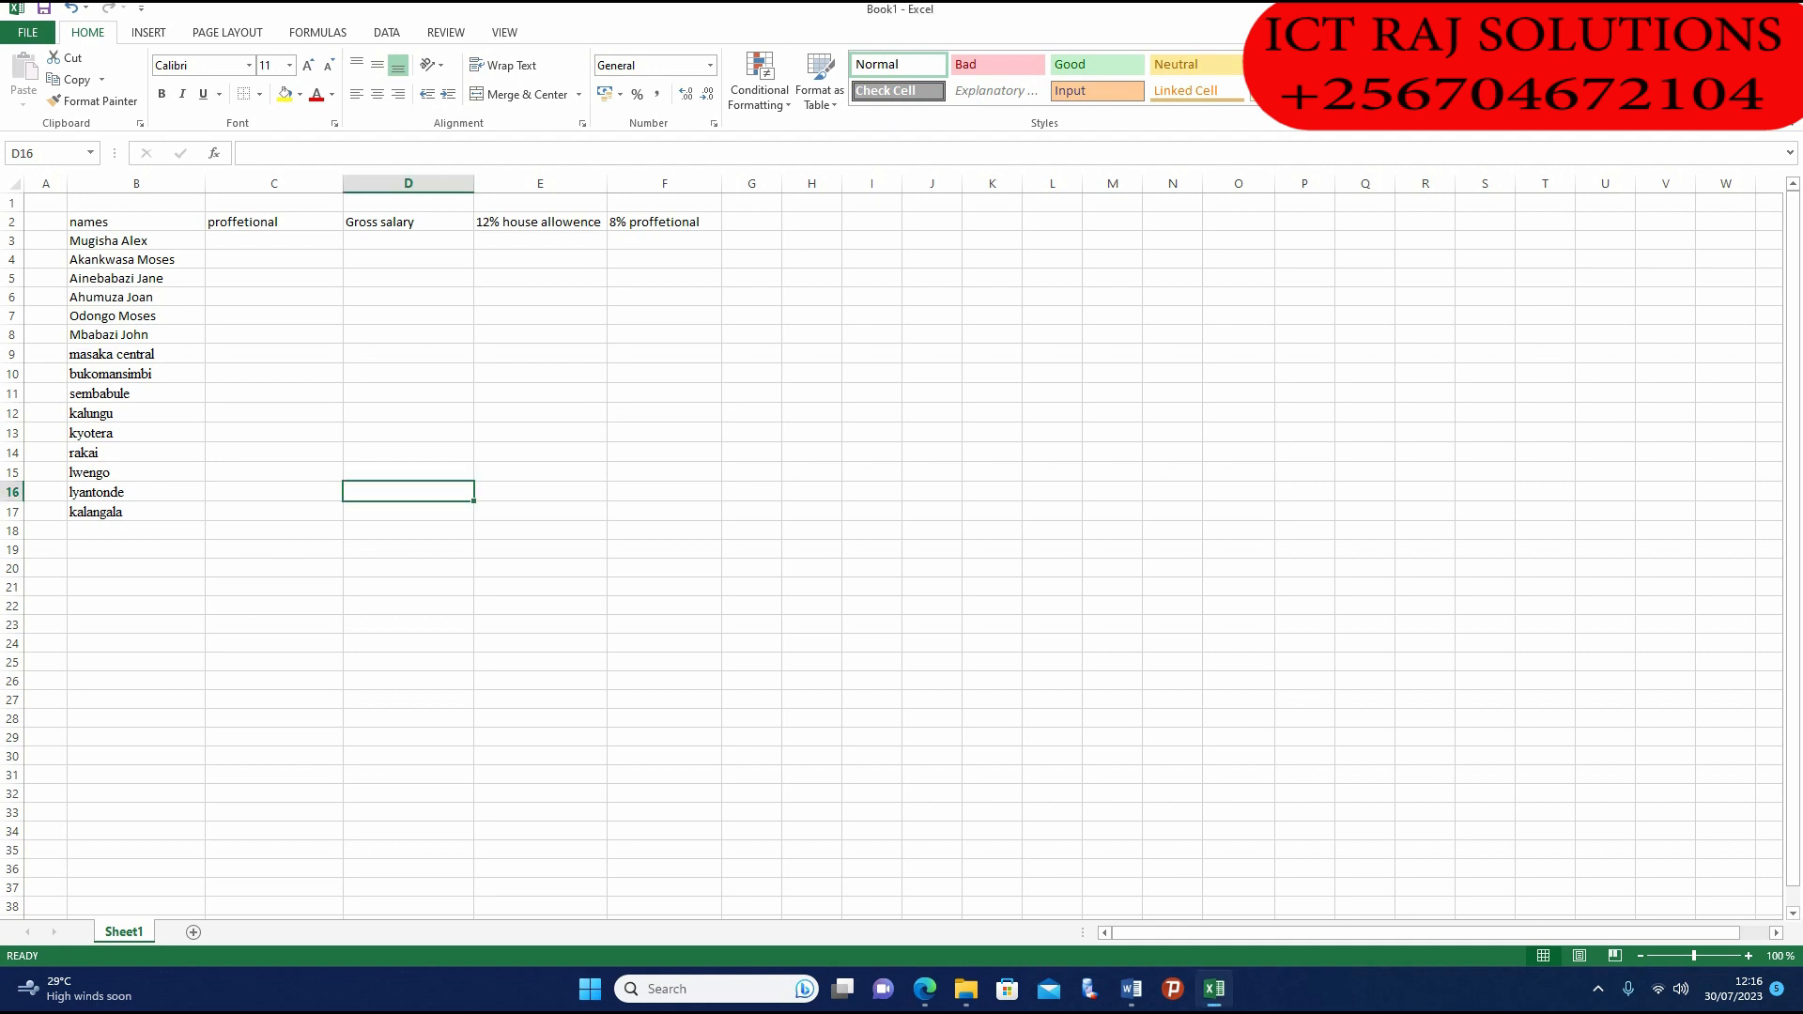
Step: Enter "instractor" as the profession in C3 for the first listed person
{"action": "left_click", "coordinate": [274, 242]}
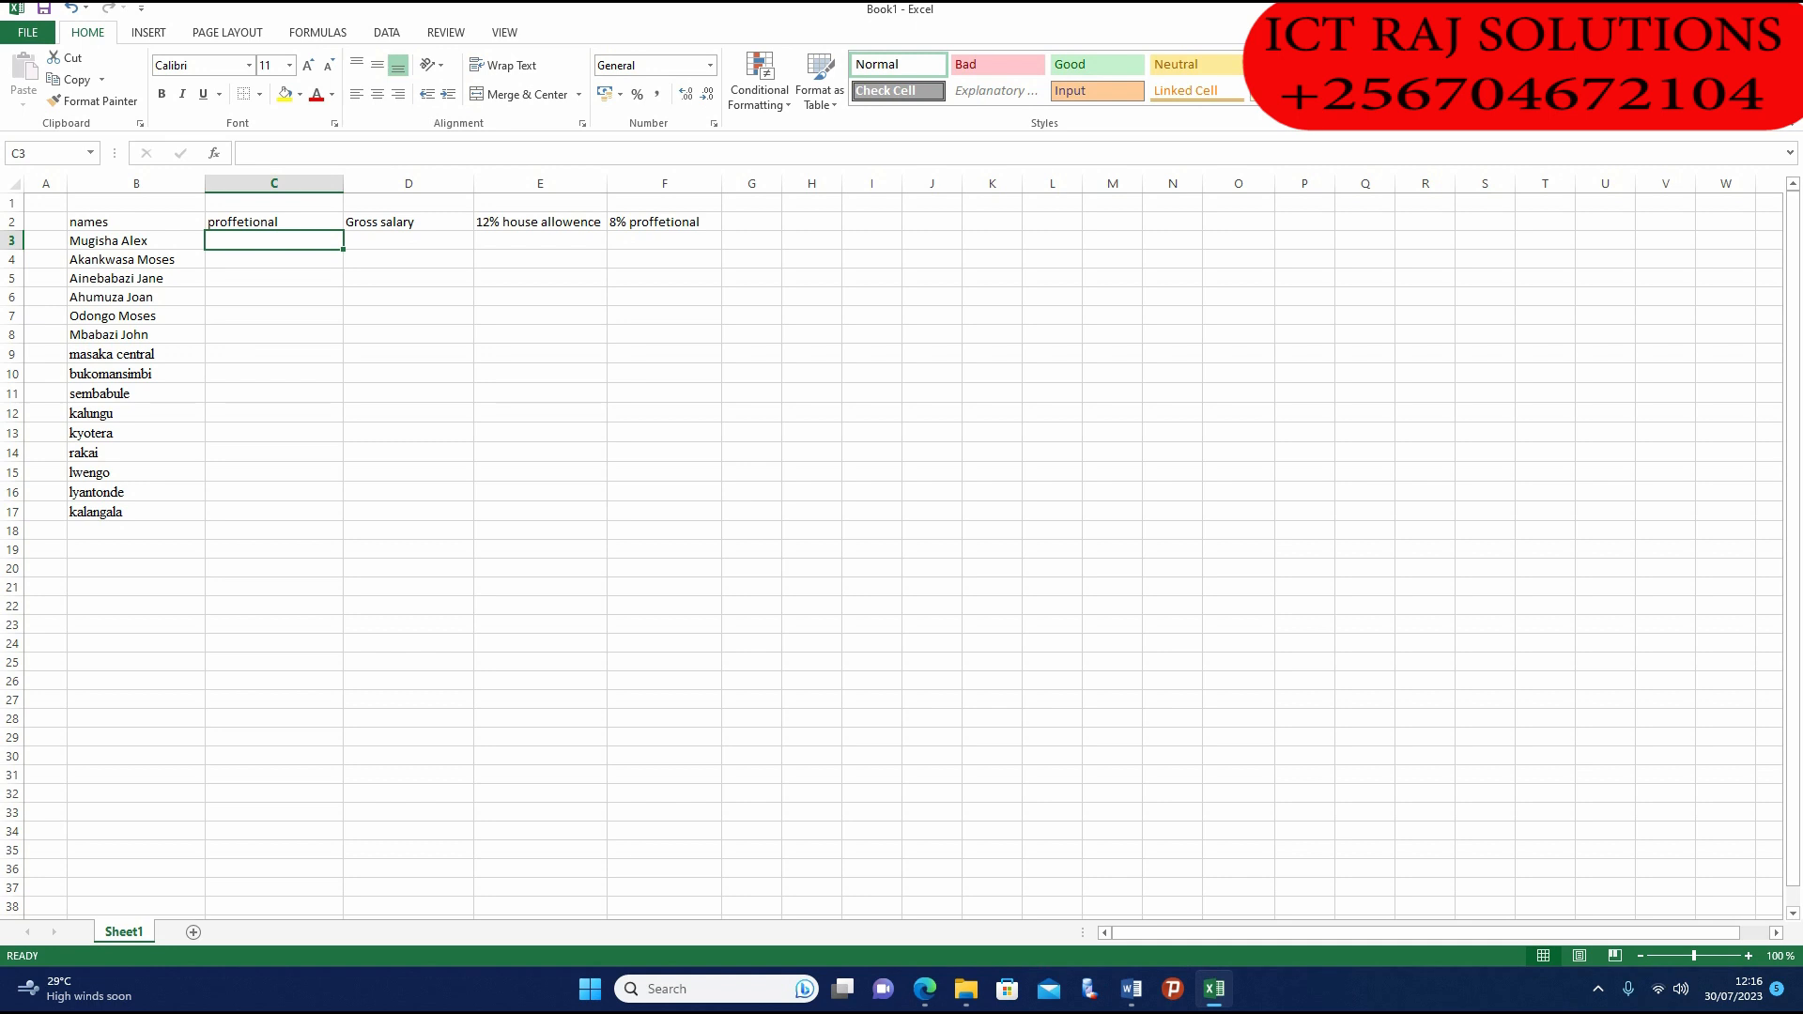
{"action": "type", "text": "n"}
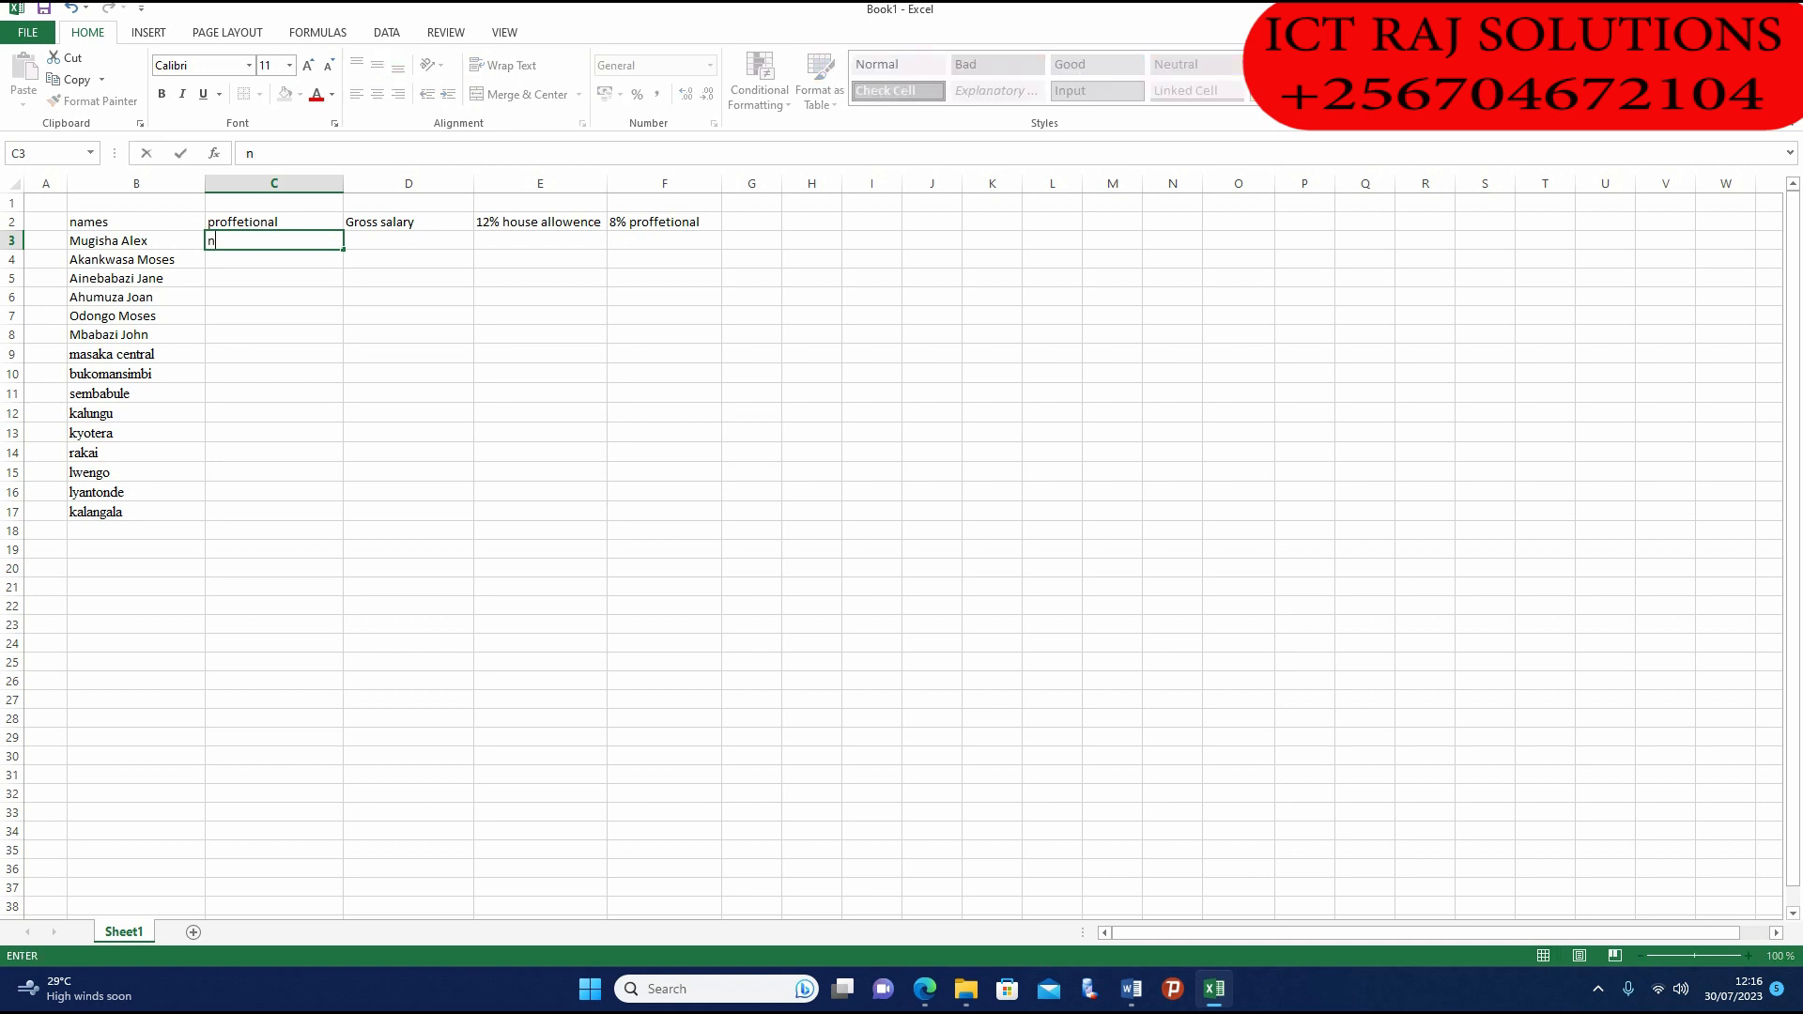
{"action": "key", "text": "BackSpace"}
{"action": "type", "text": "instra"}
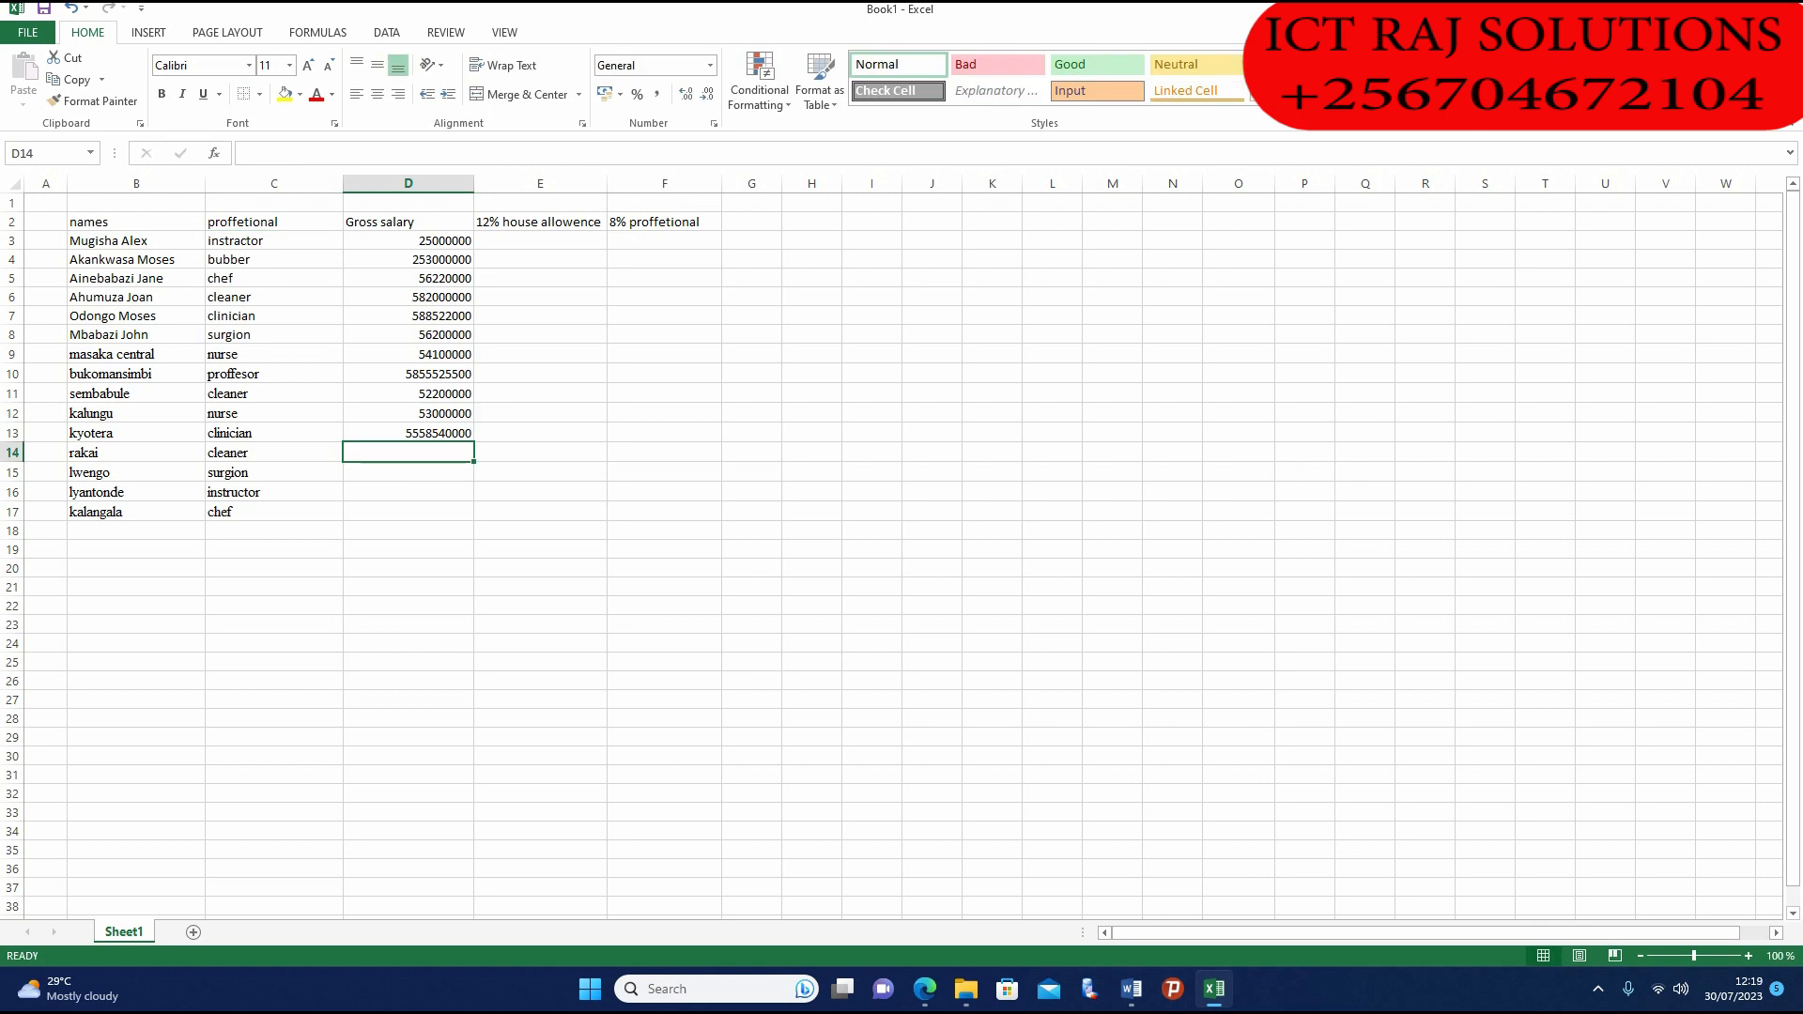
{"action": "type", "text": "65"}
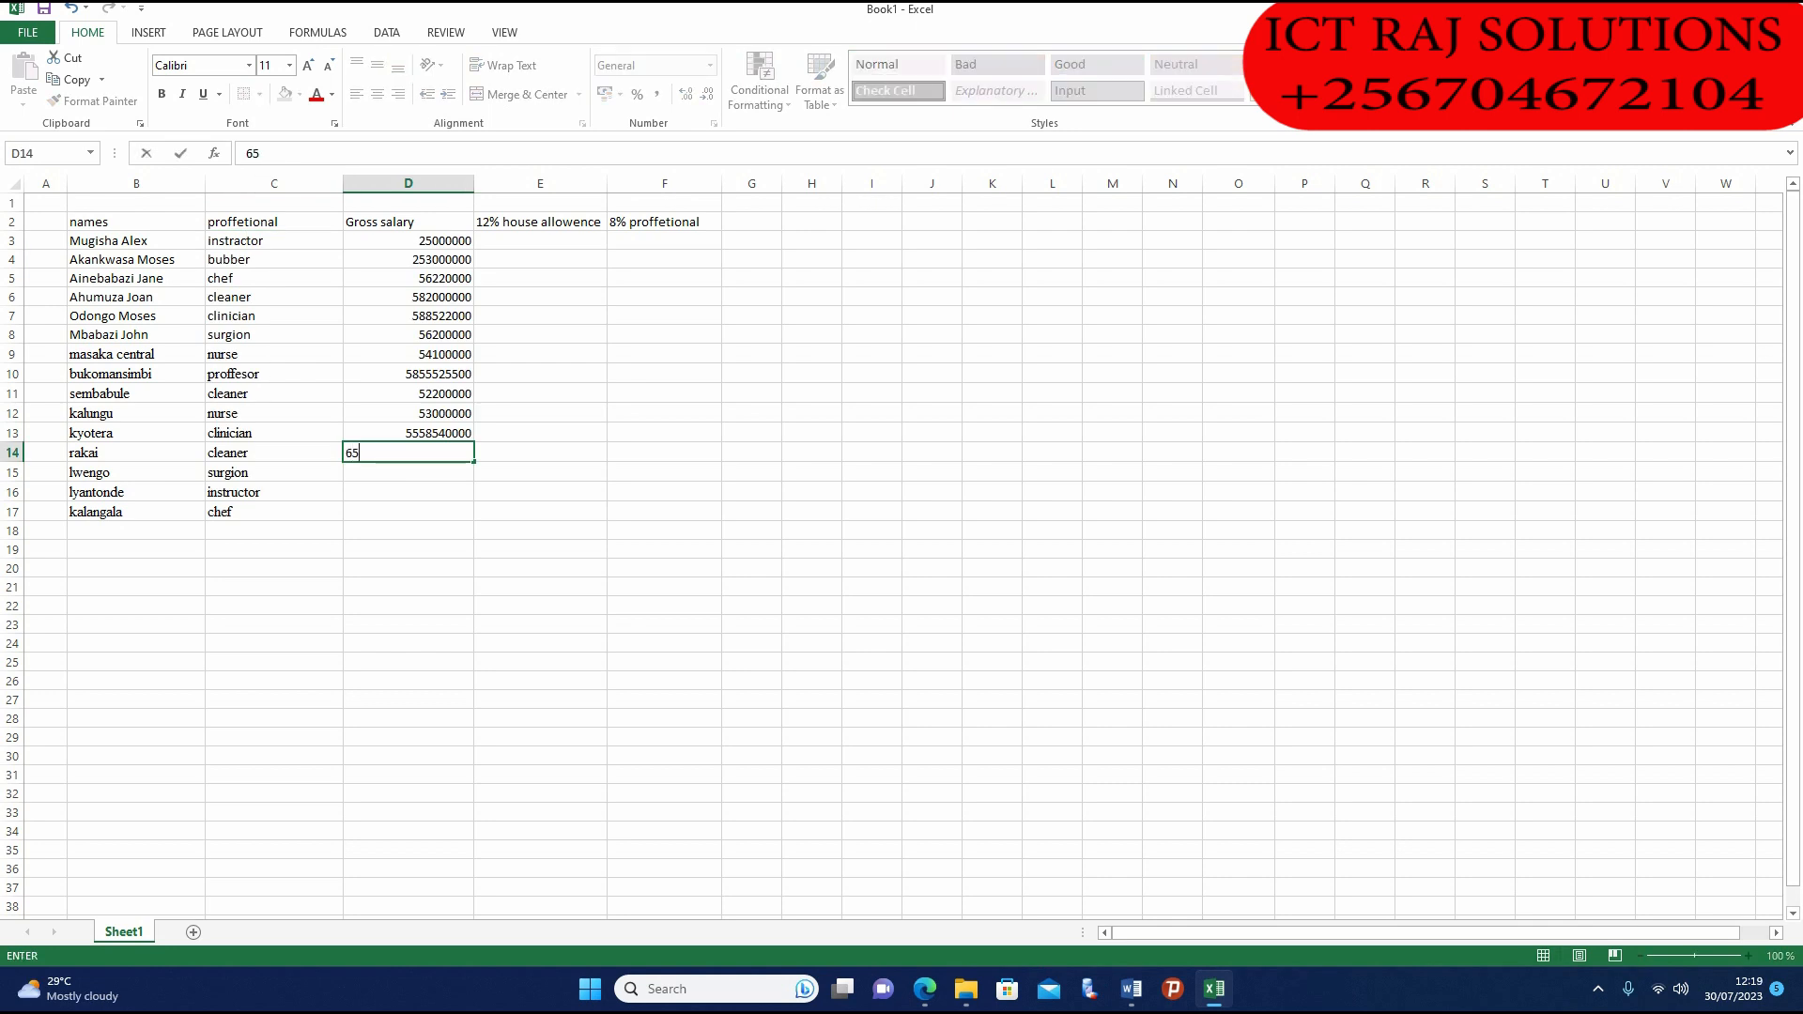
{"action": "type", "text": "65552200"}
{"action": "key", "text": "Return"}
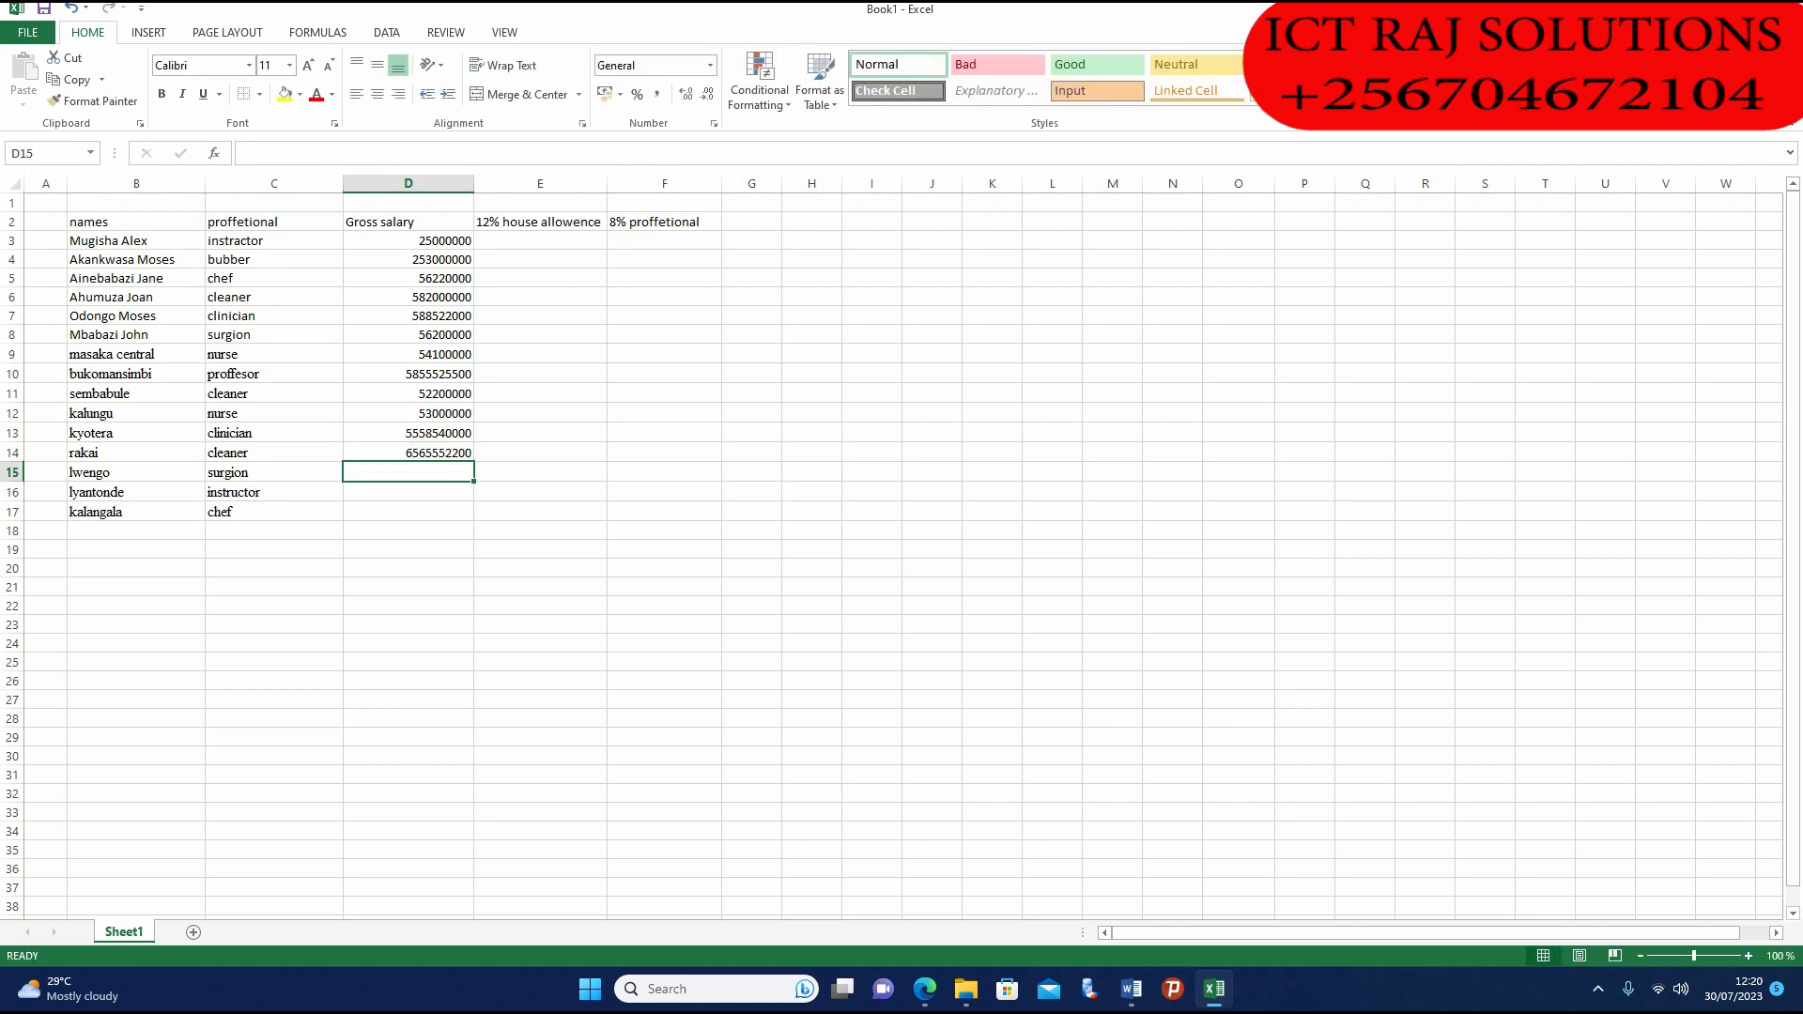
Step: Remove the first three digits of the gross salary in D14 to make it 5552200
{"action": "key", "text": "Up"}
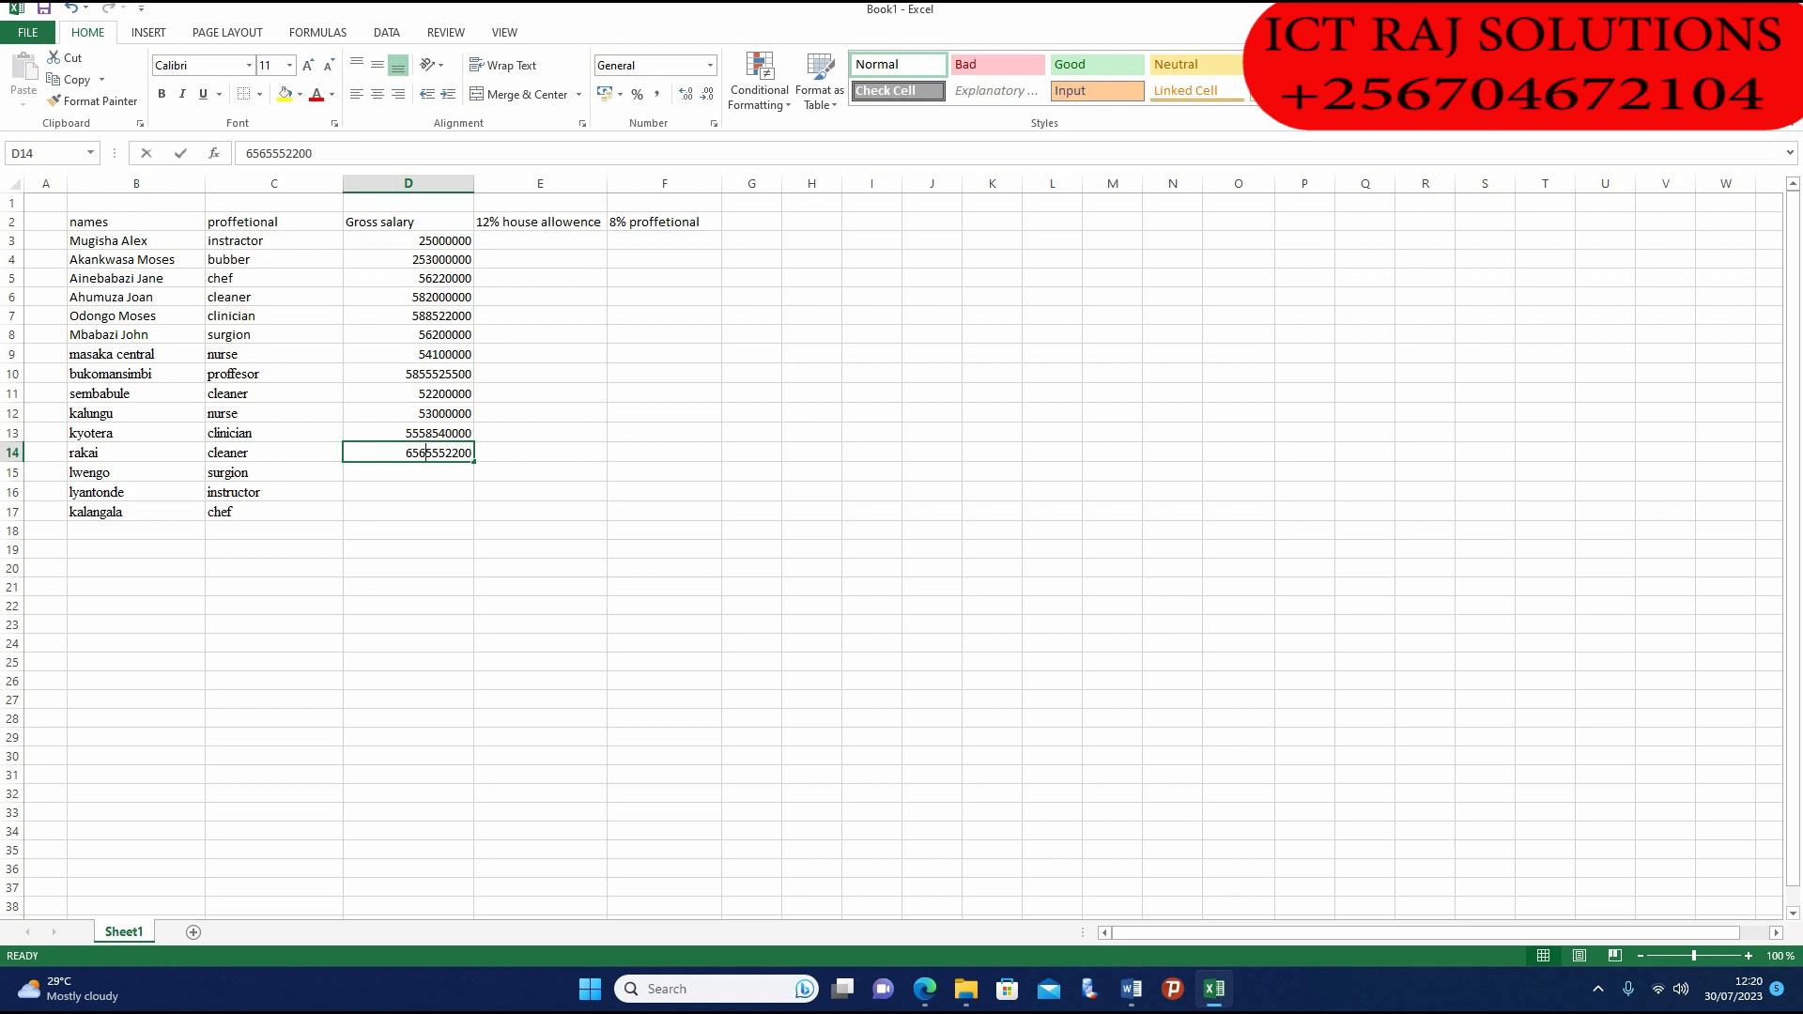
{"action": "double_click", "coordinate": [425, 453]}
{"action": "key", "text": "BackSpace"}
{"action": "key", "text": "BackSpace"}
{"action": "key", "text": "BackSpace"}
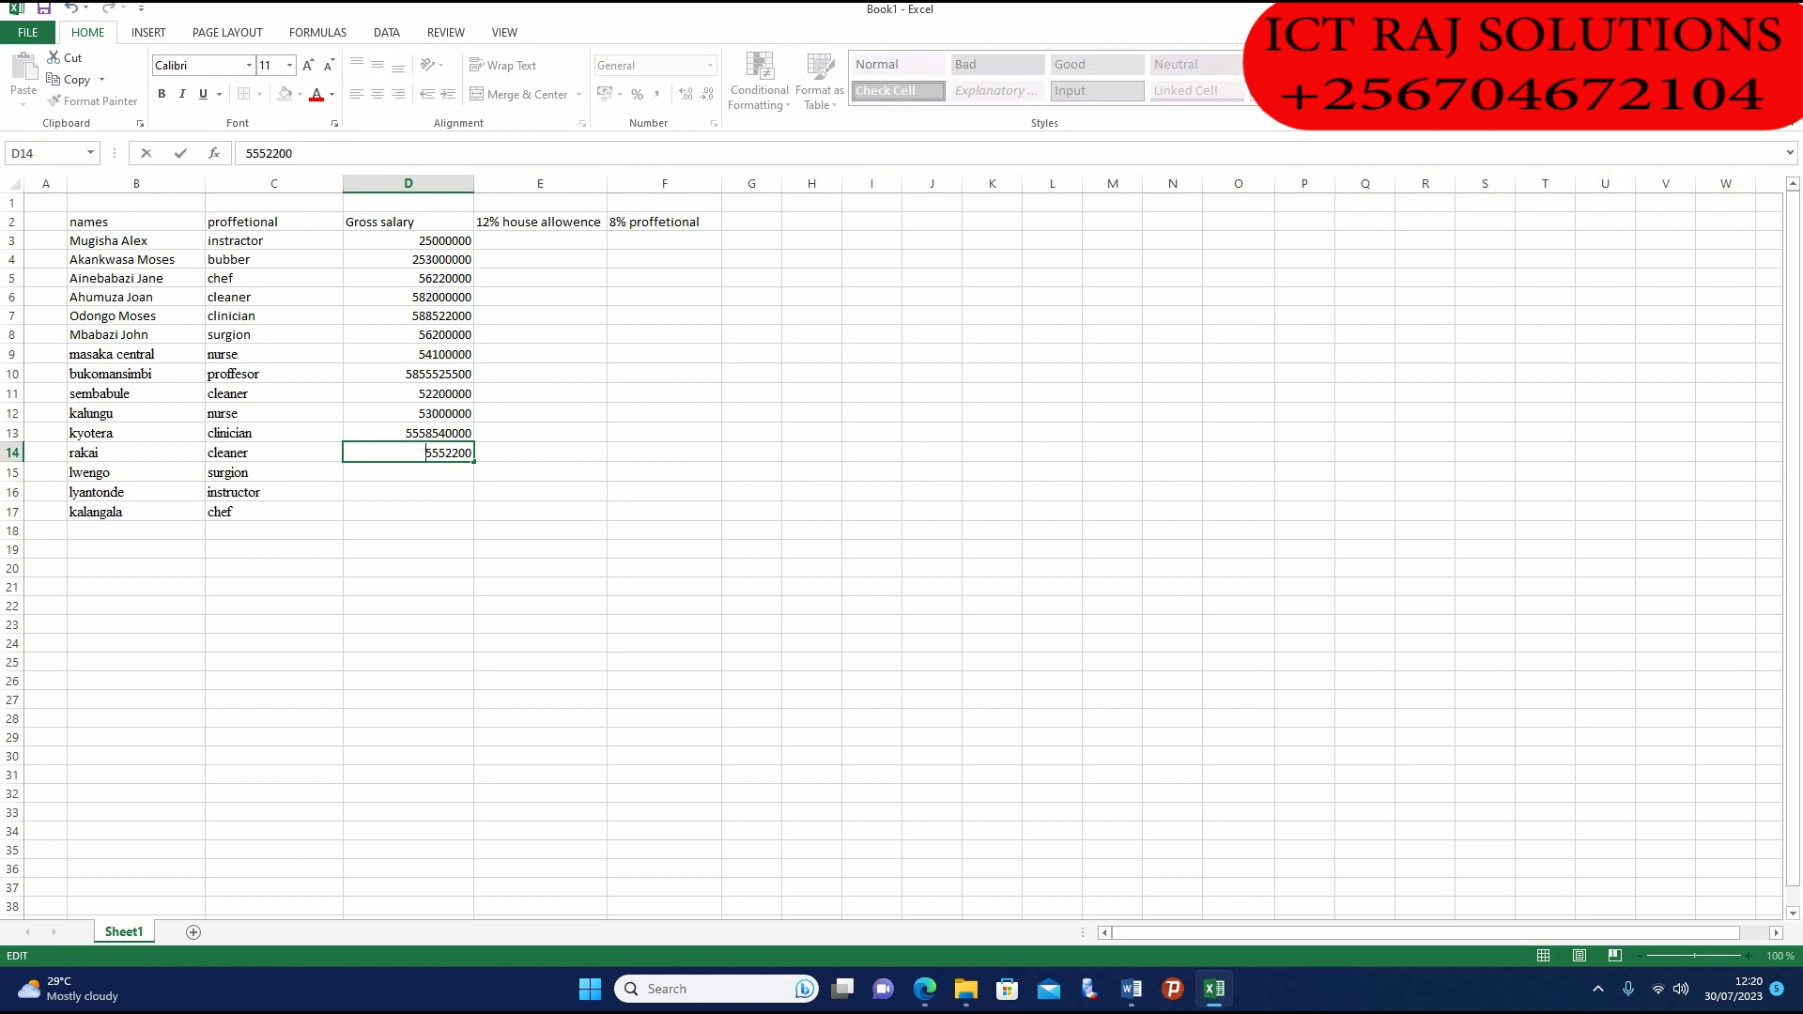
{"action": "key", "text": "Return"}
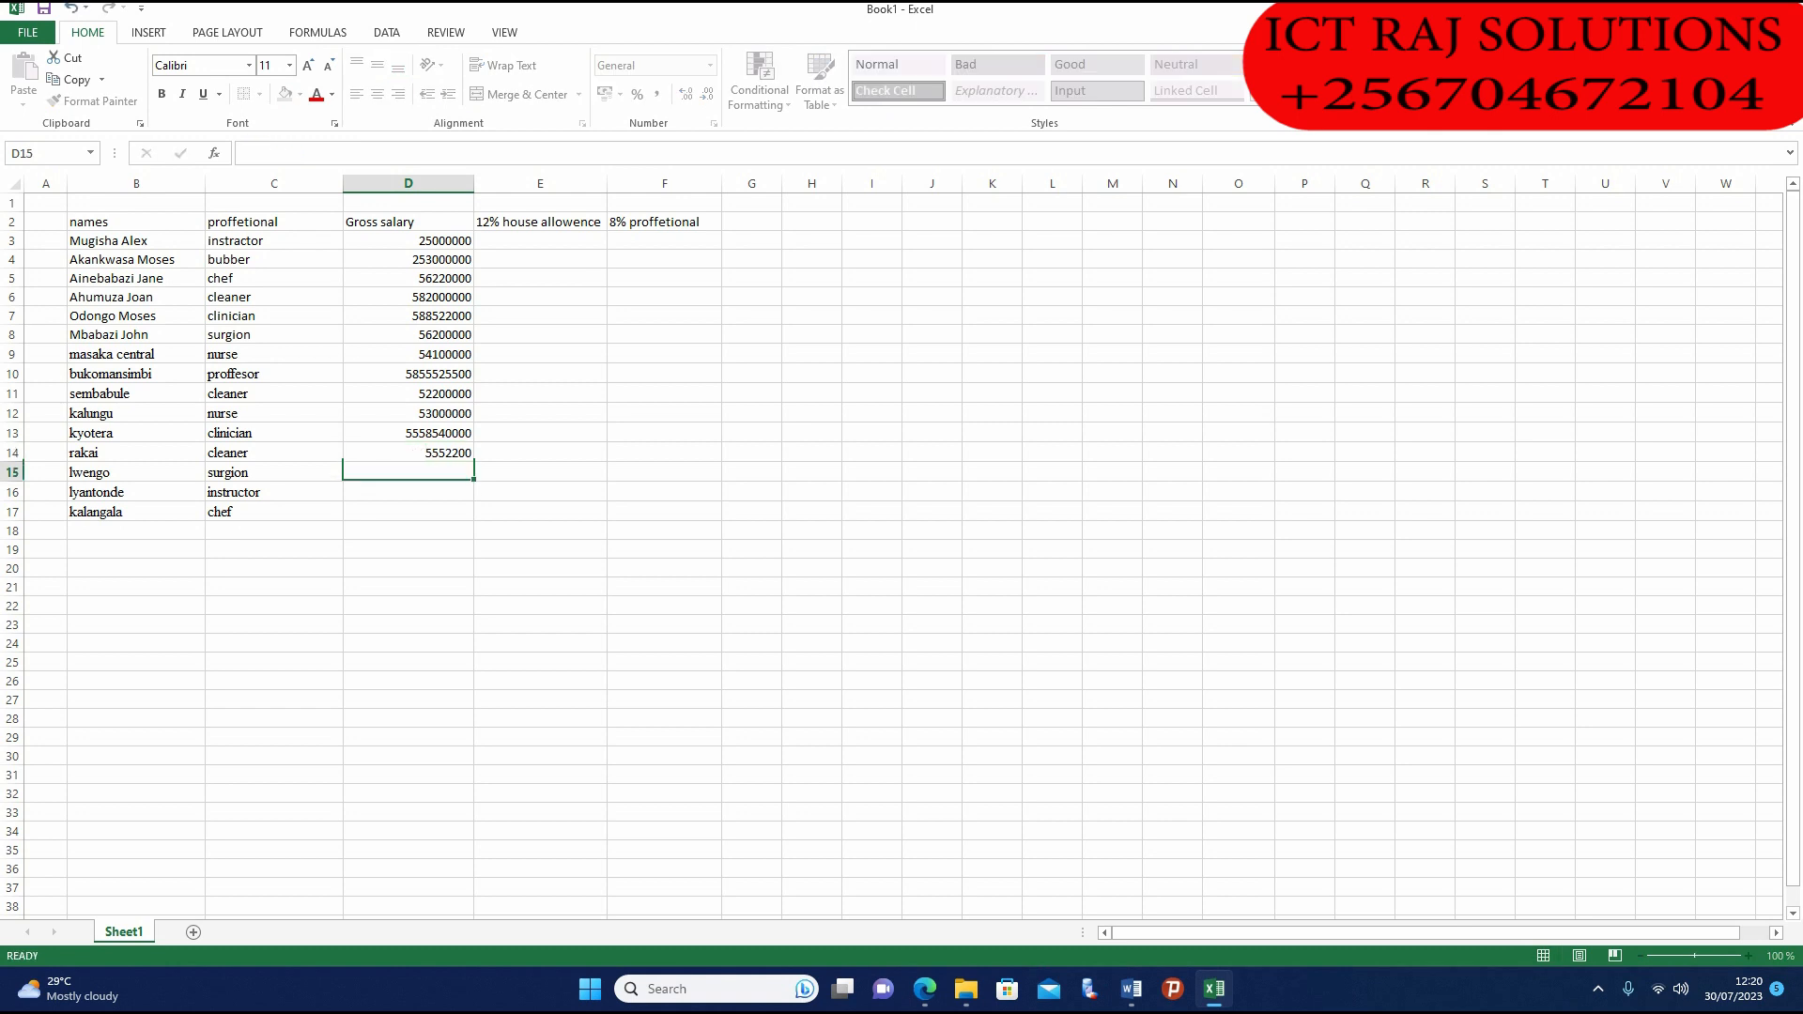
{"action": "type", "text": "562222000"}
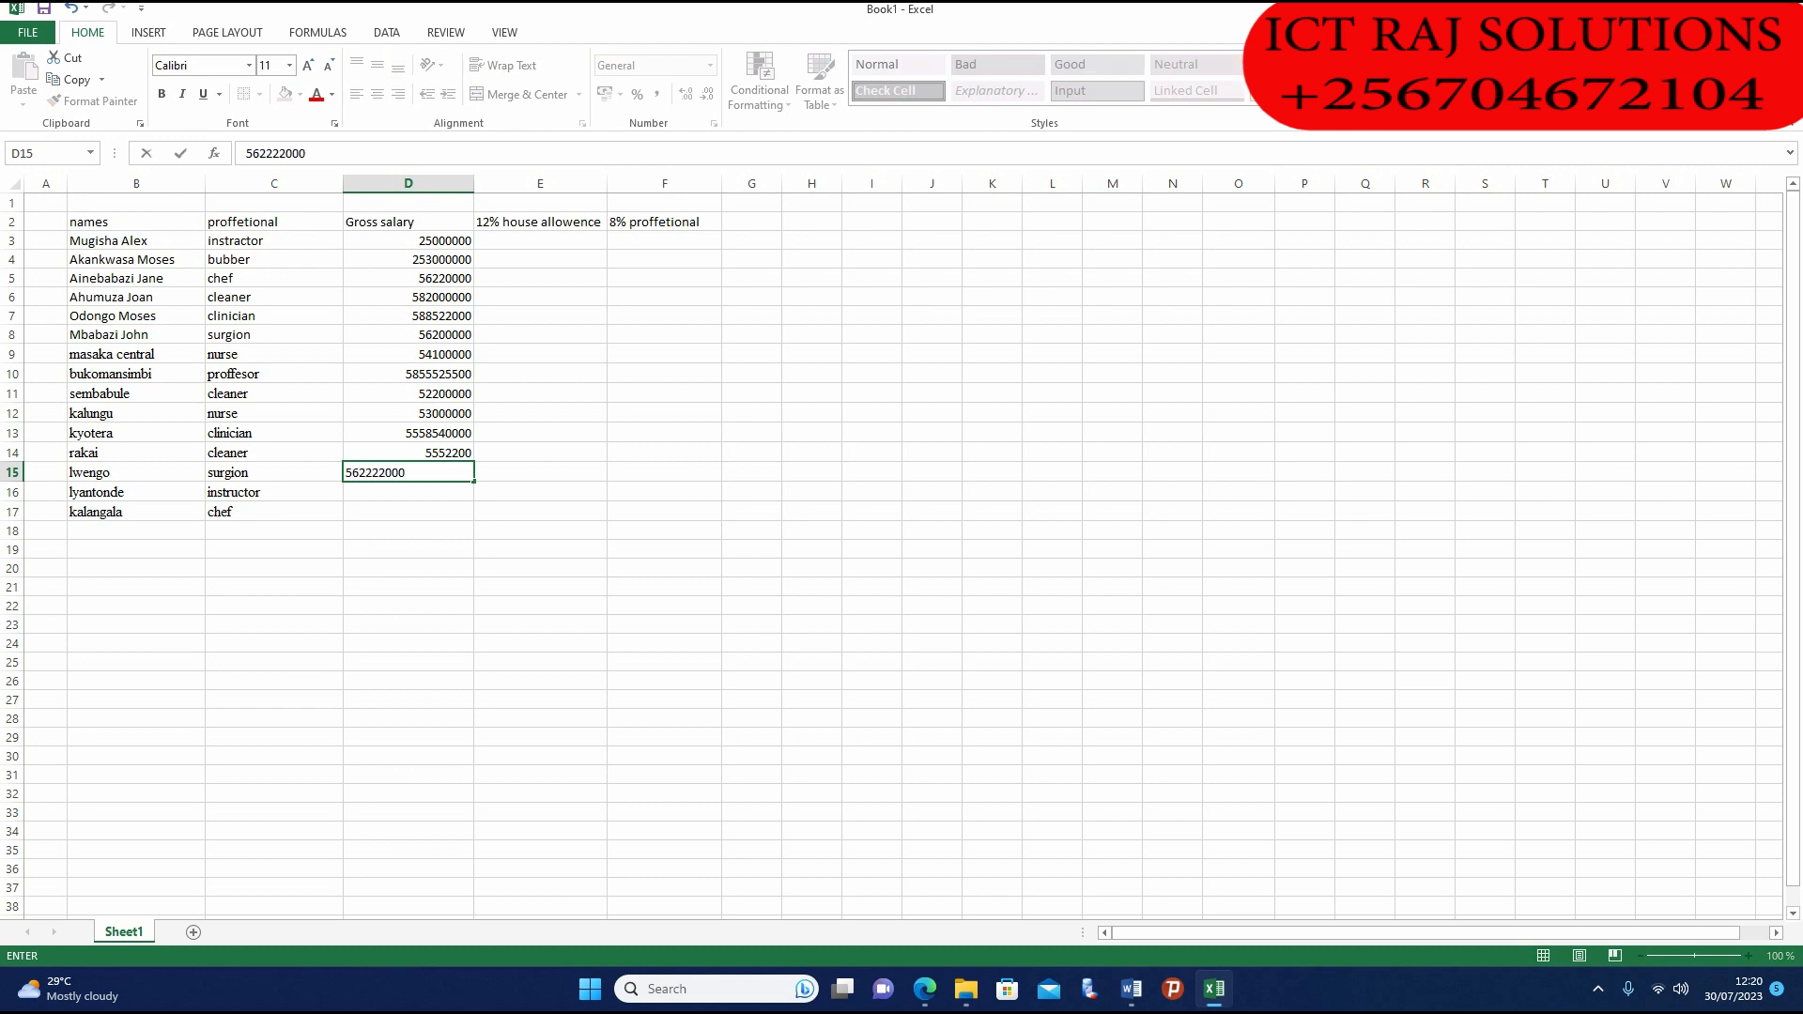
{"action": "key", "text": "Return"}
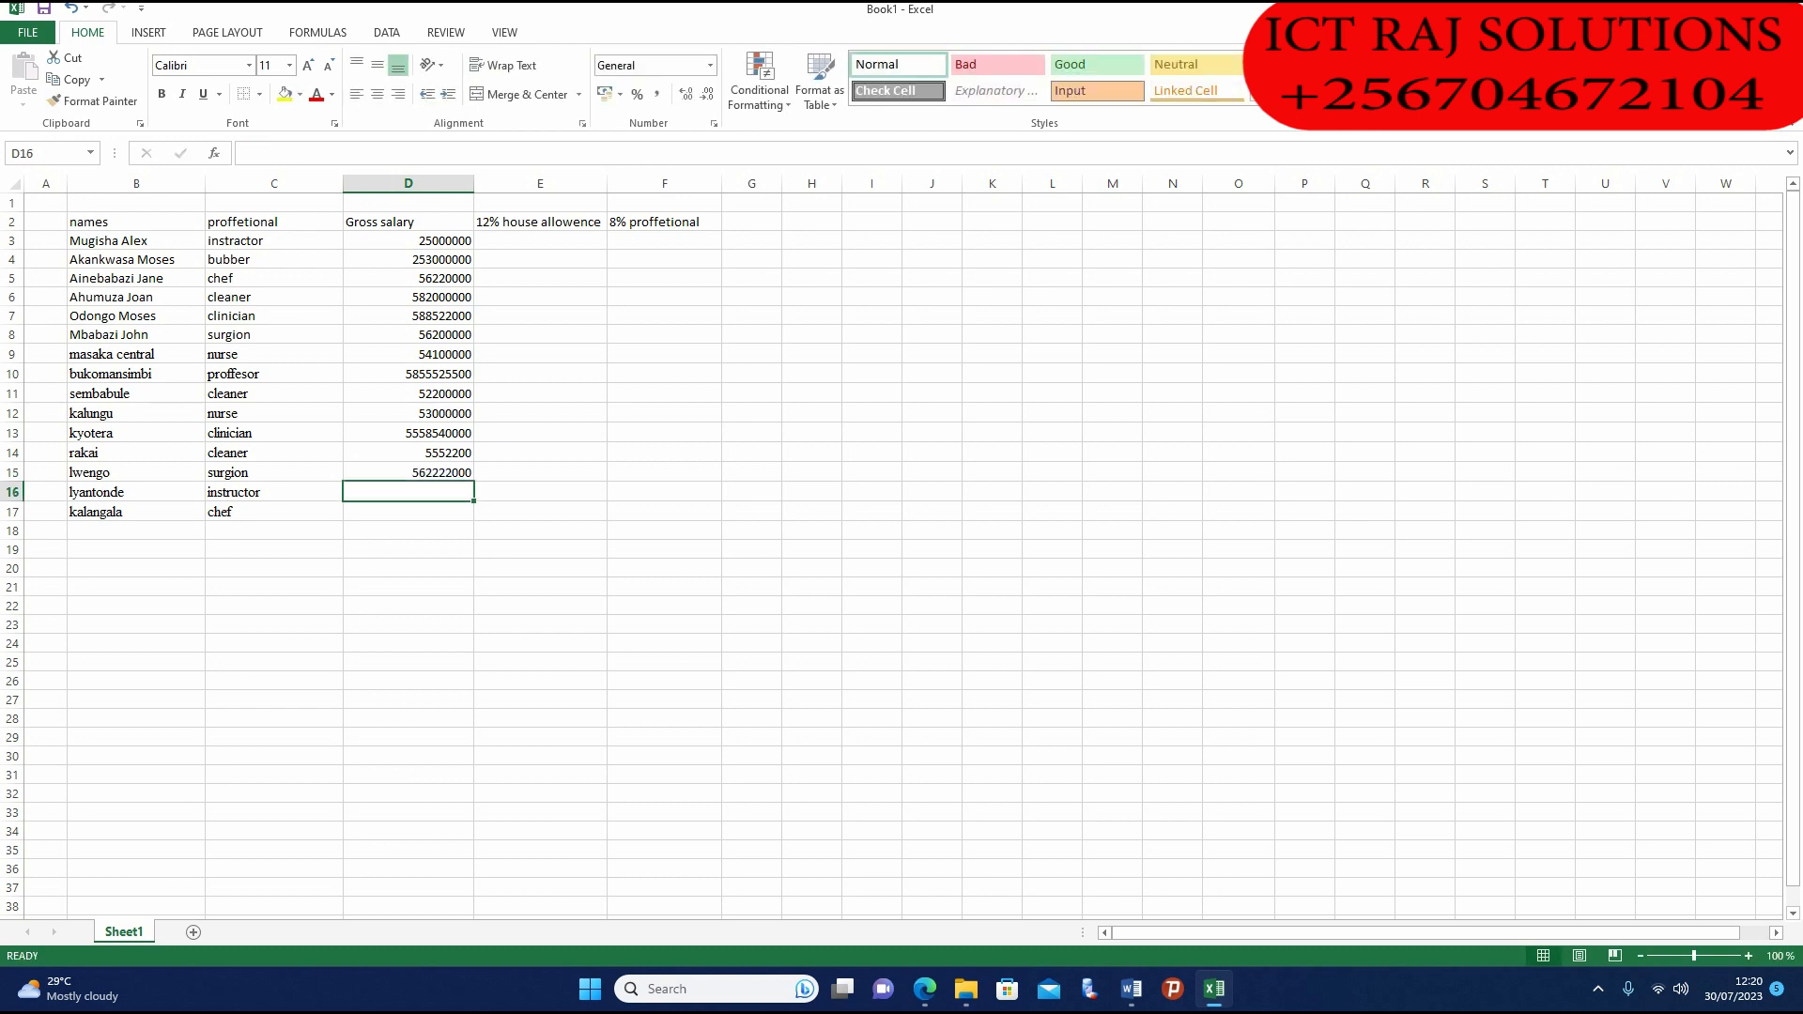
{"action": "type", "text": "5200"}
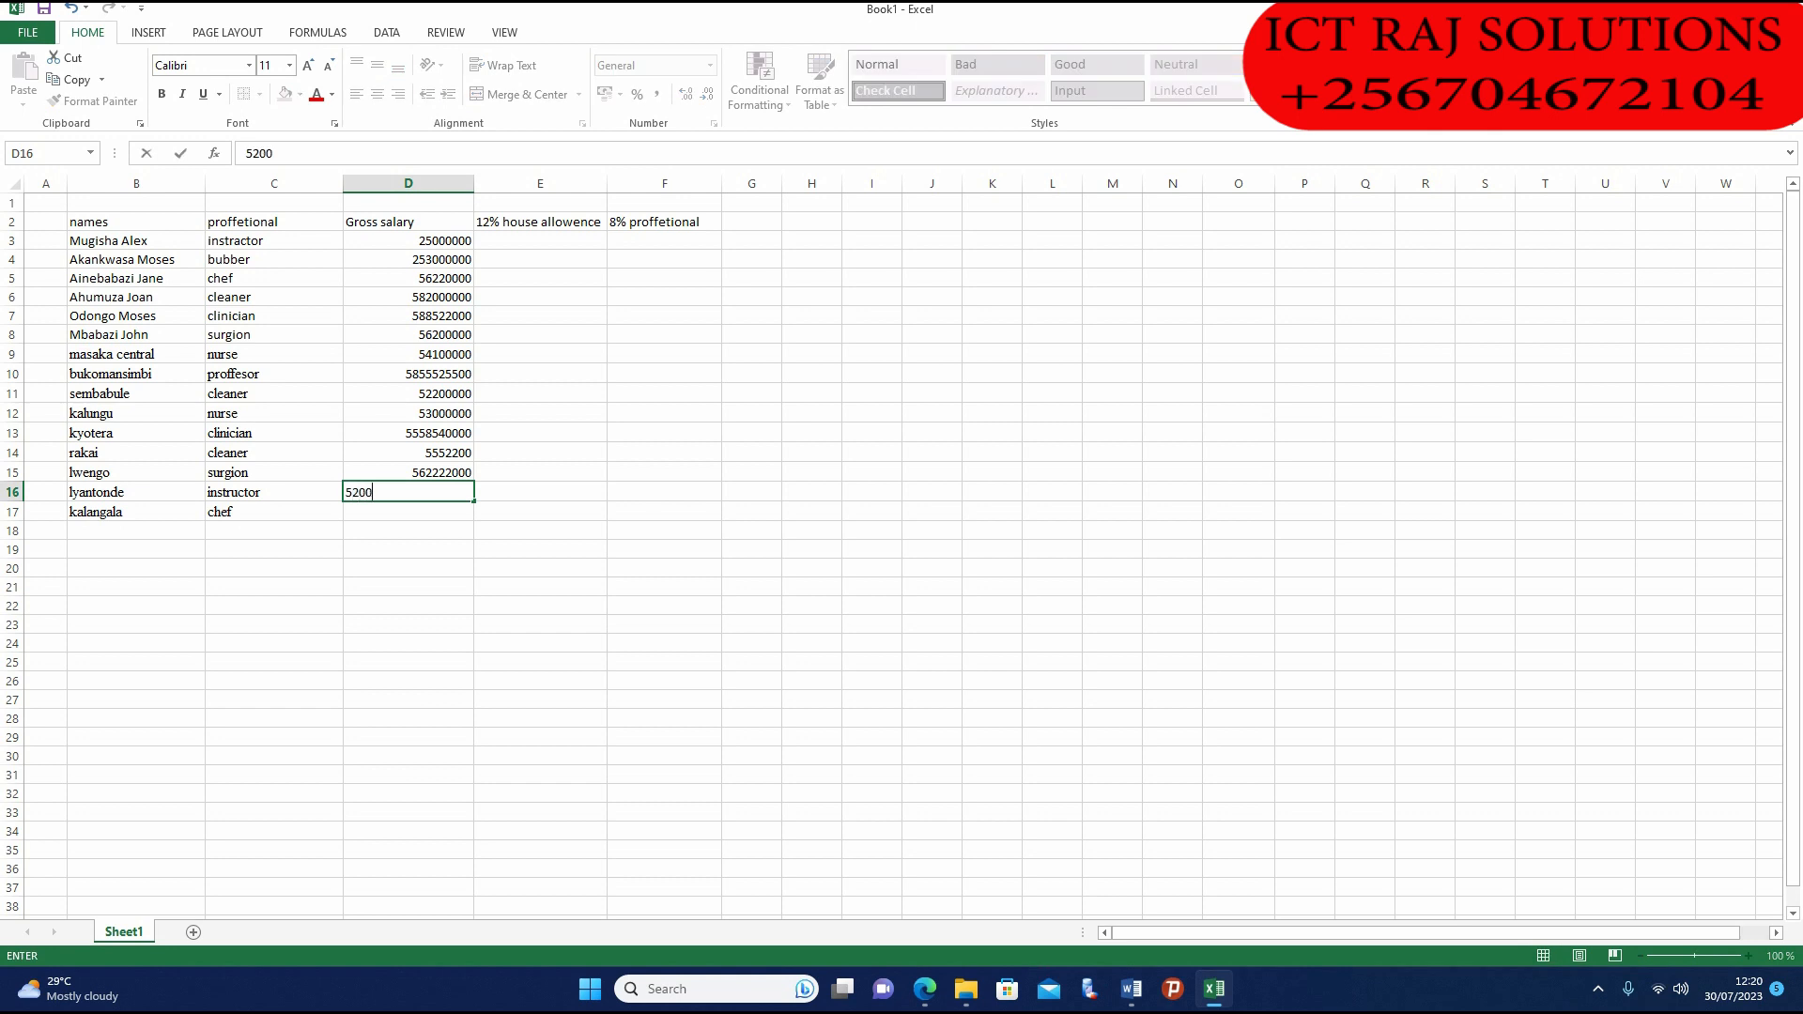
{"action": "type", "text": "025500"}
{"action": "key", "text": "Return"}
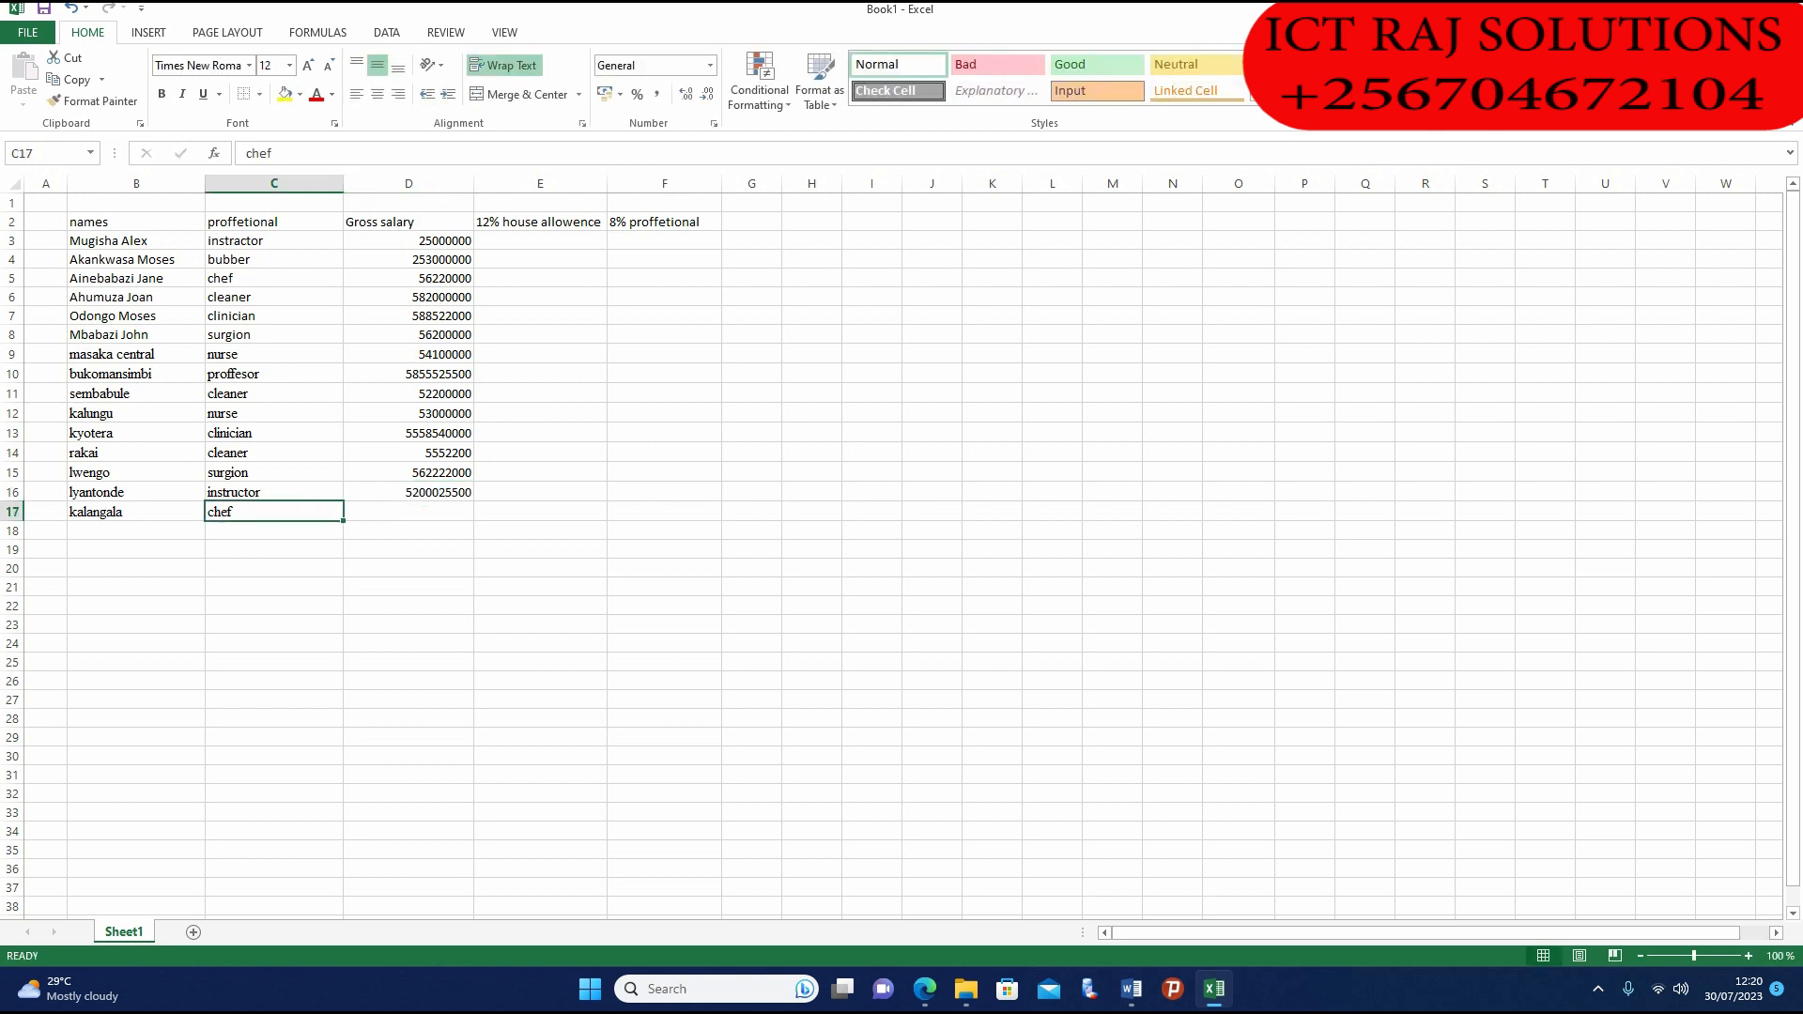
{"action": "type", "text": "54"}
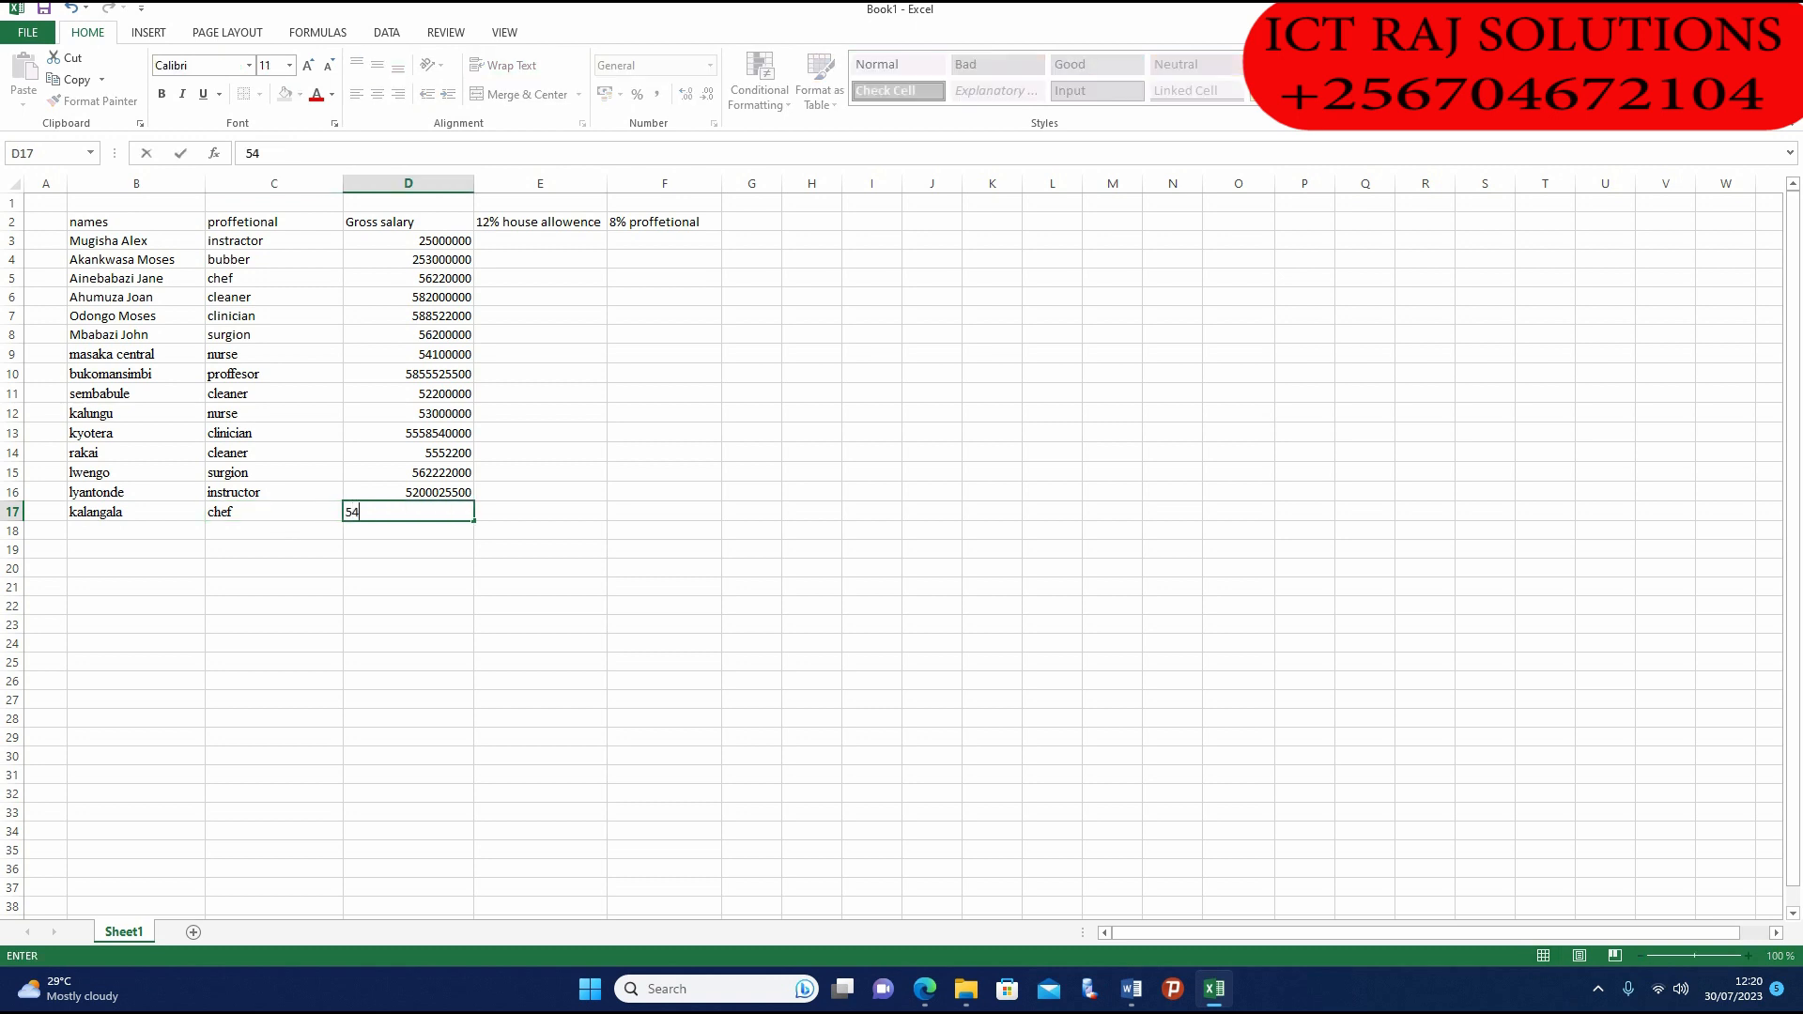
{"action": "type", "text": "200000"}
{"action": "key", "text": "Right"}
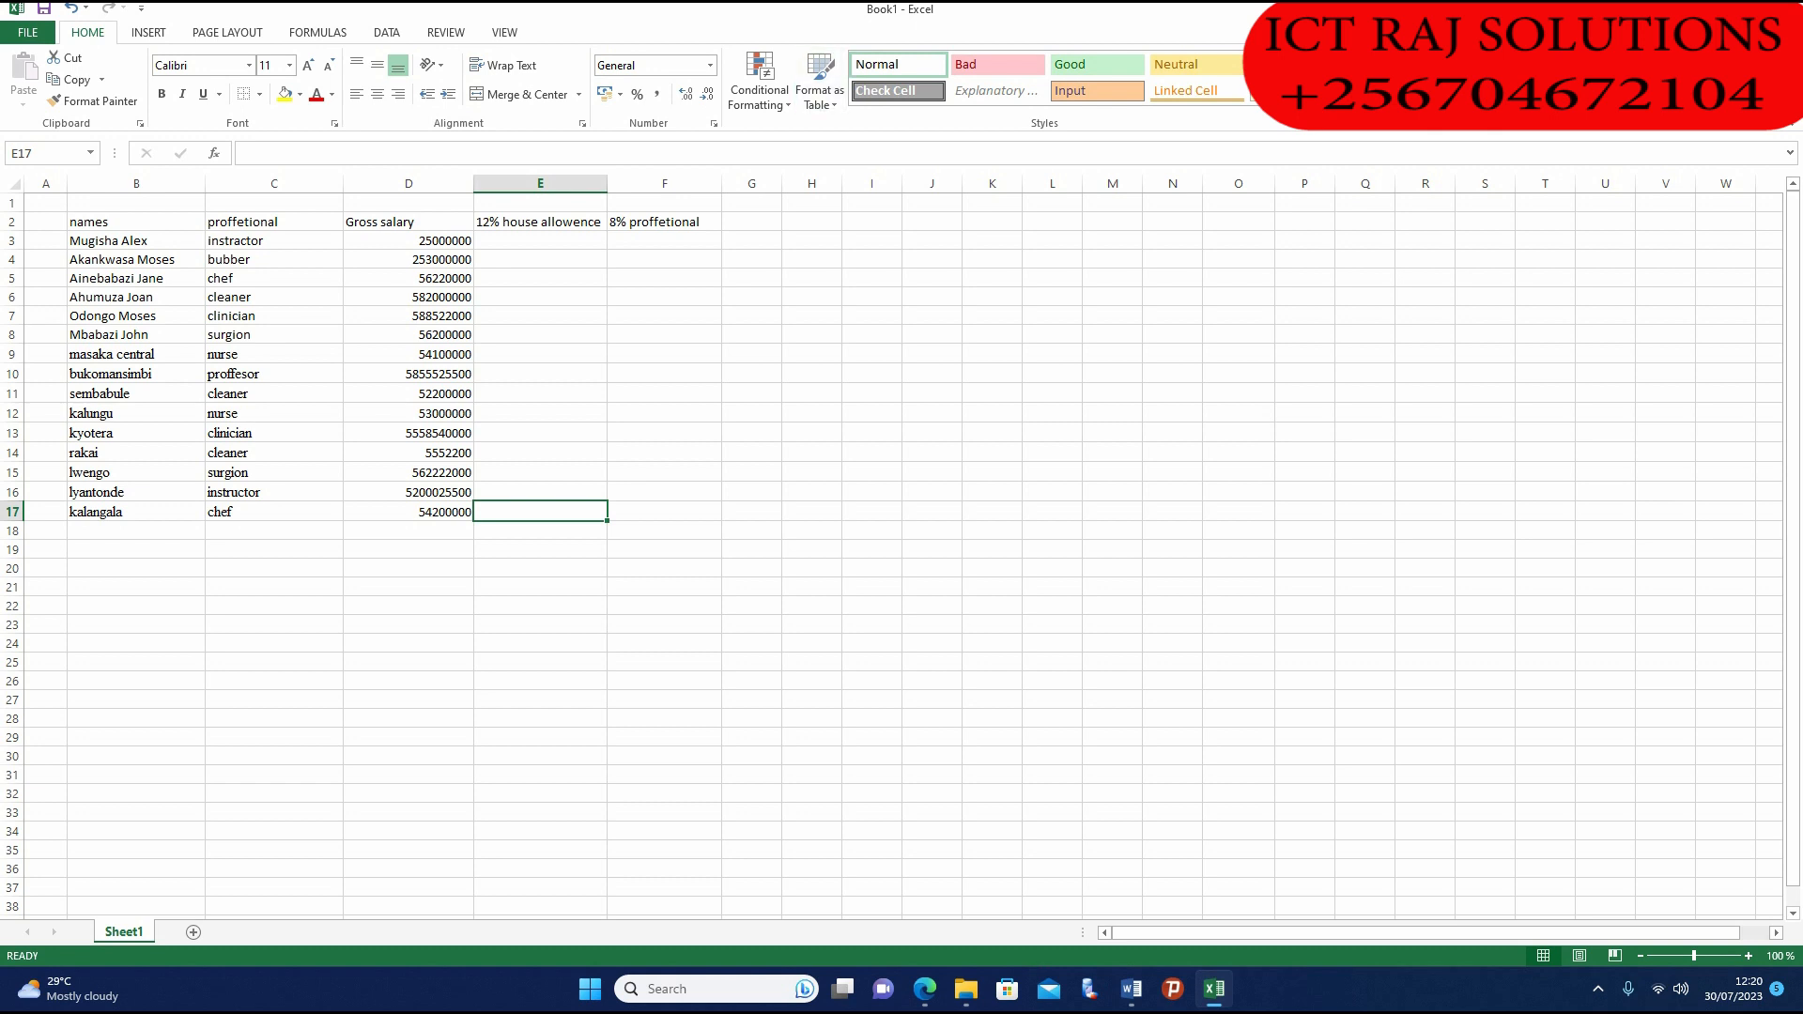
Step: Add the heading "total allowences" in G2 and autofit the width of column G
{"action": "left_click", "coordinate": [751, 222]}
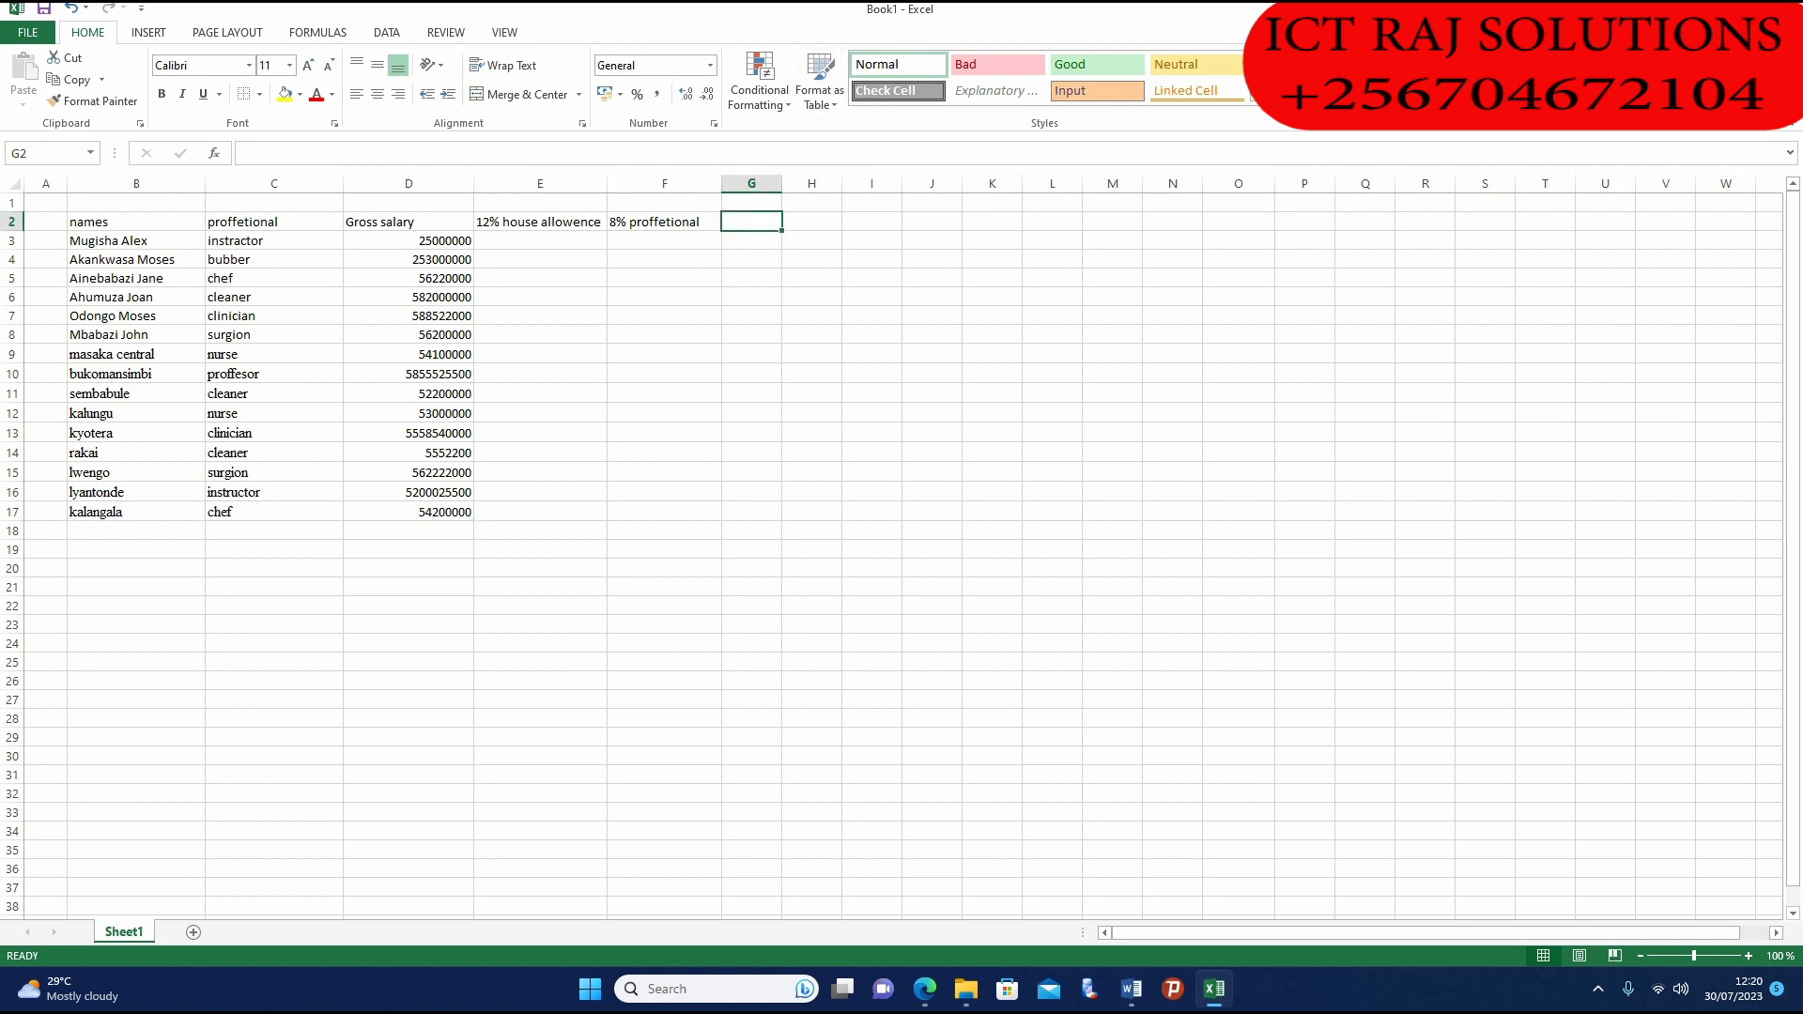
{"action": "type", "text": "total allow"}
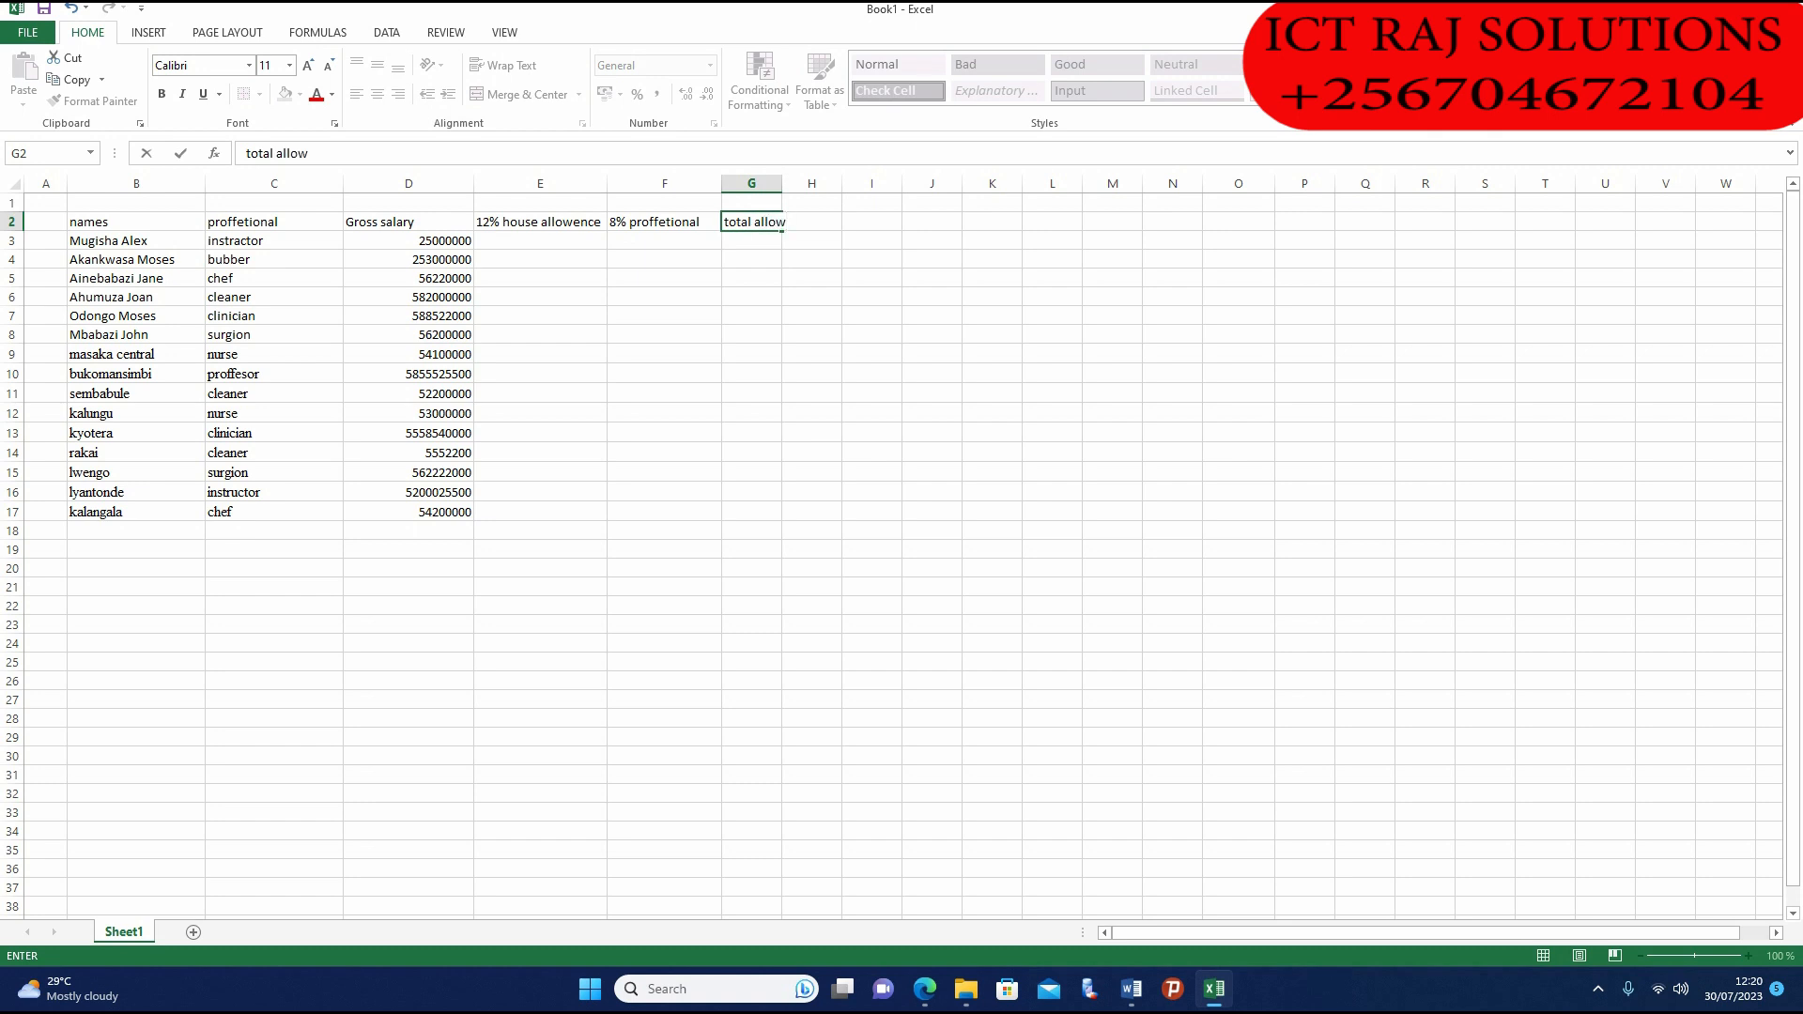
{"action": "type", "text": "ences"}
{"action": "double_click", "coordinate": [781, 184]}
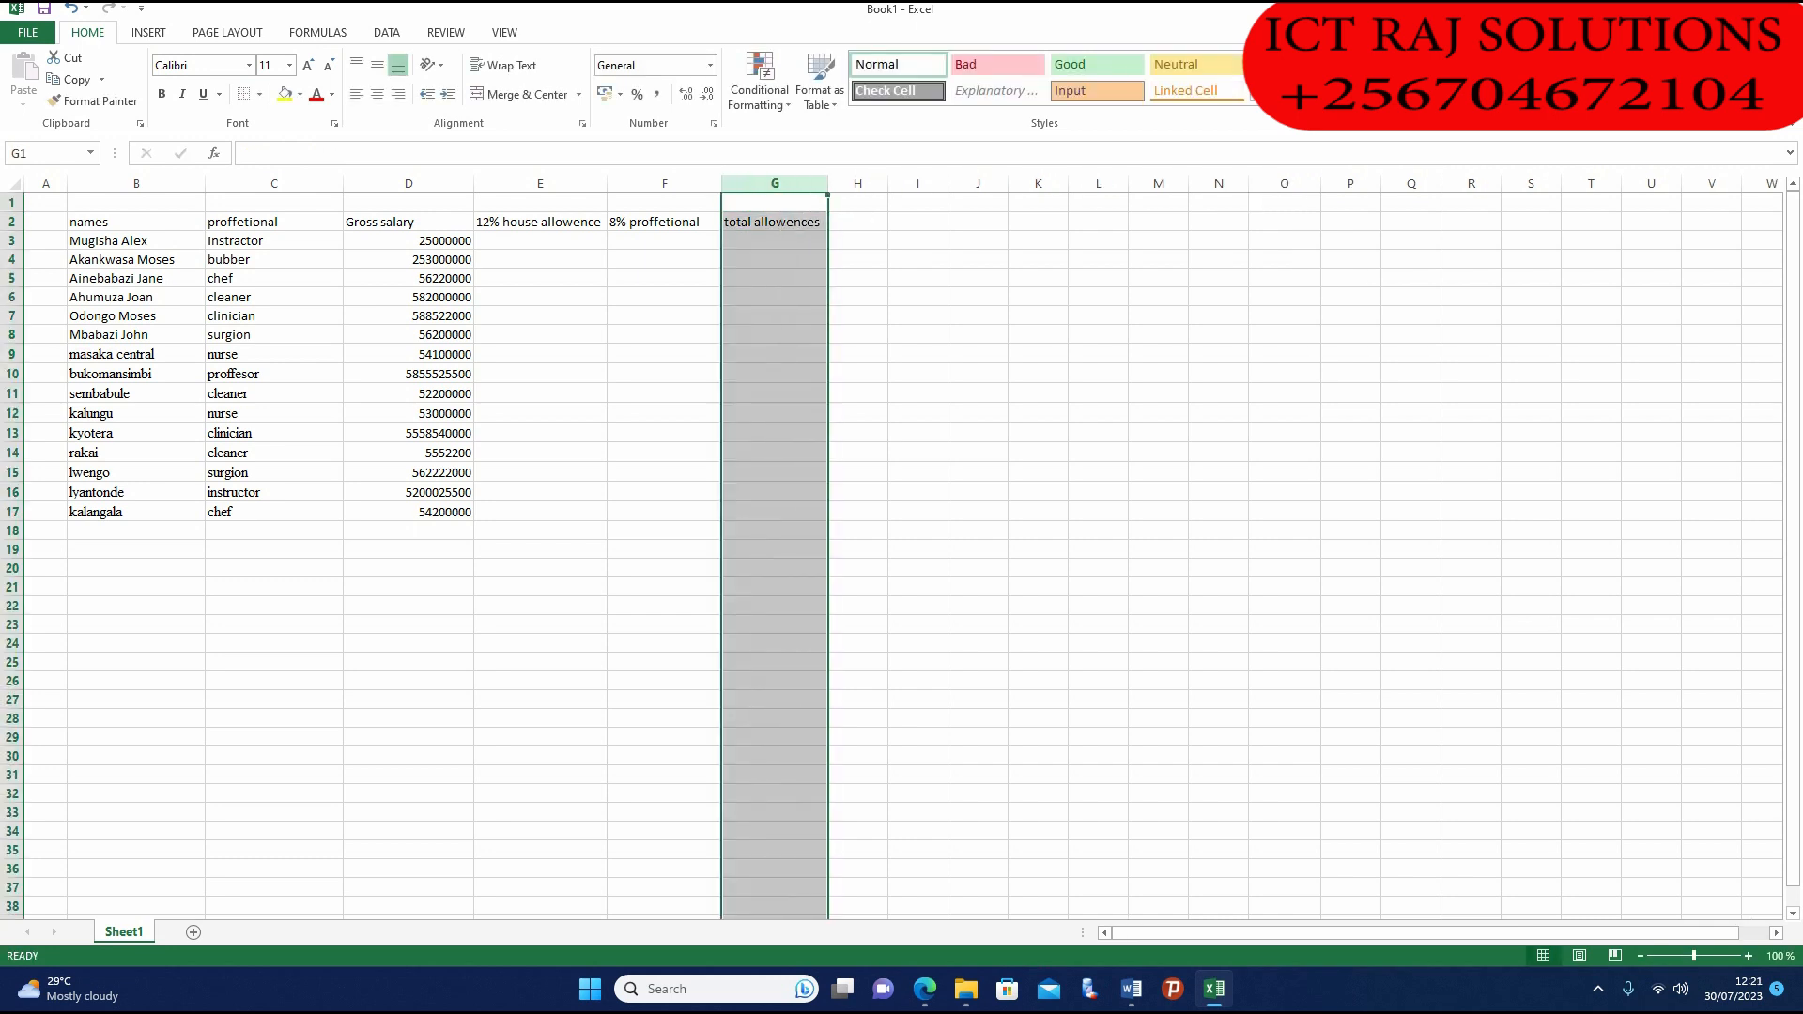
{"action": "left_click", "coordinate": [978, 278]}
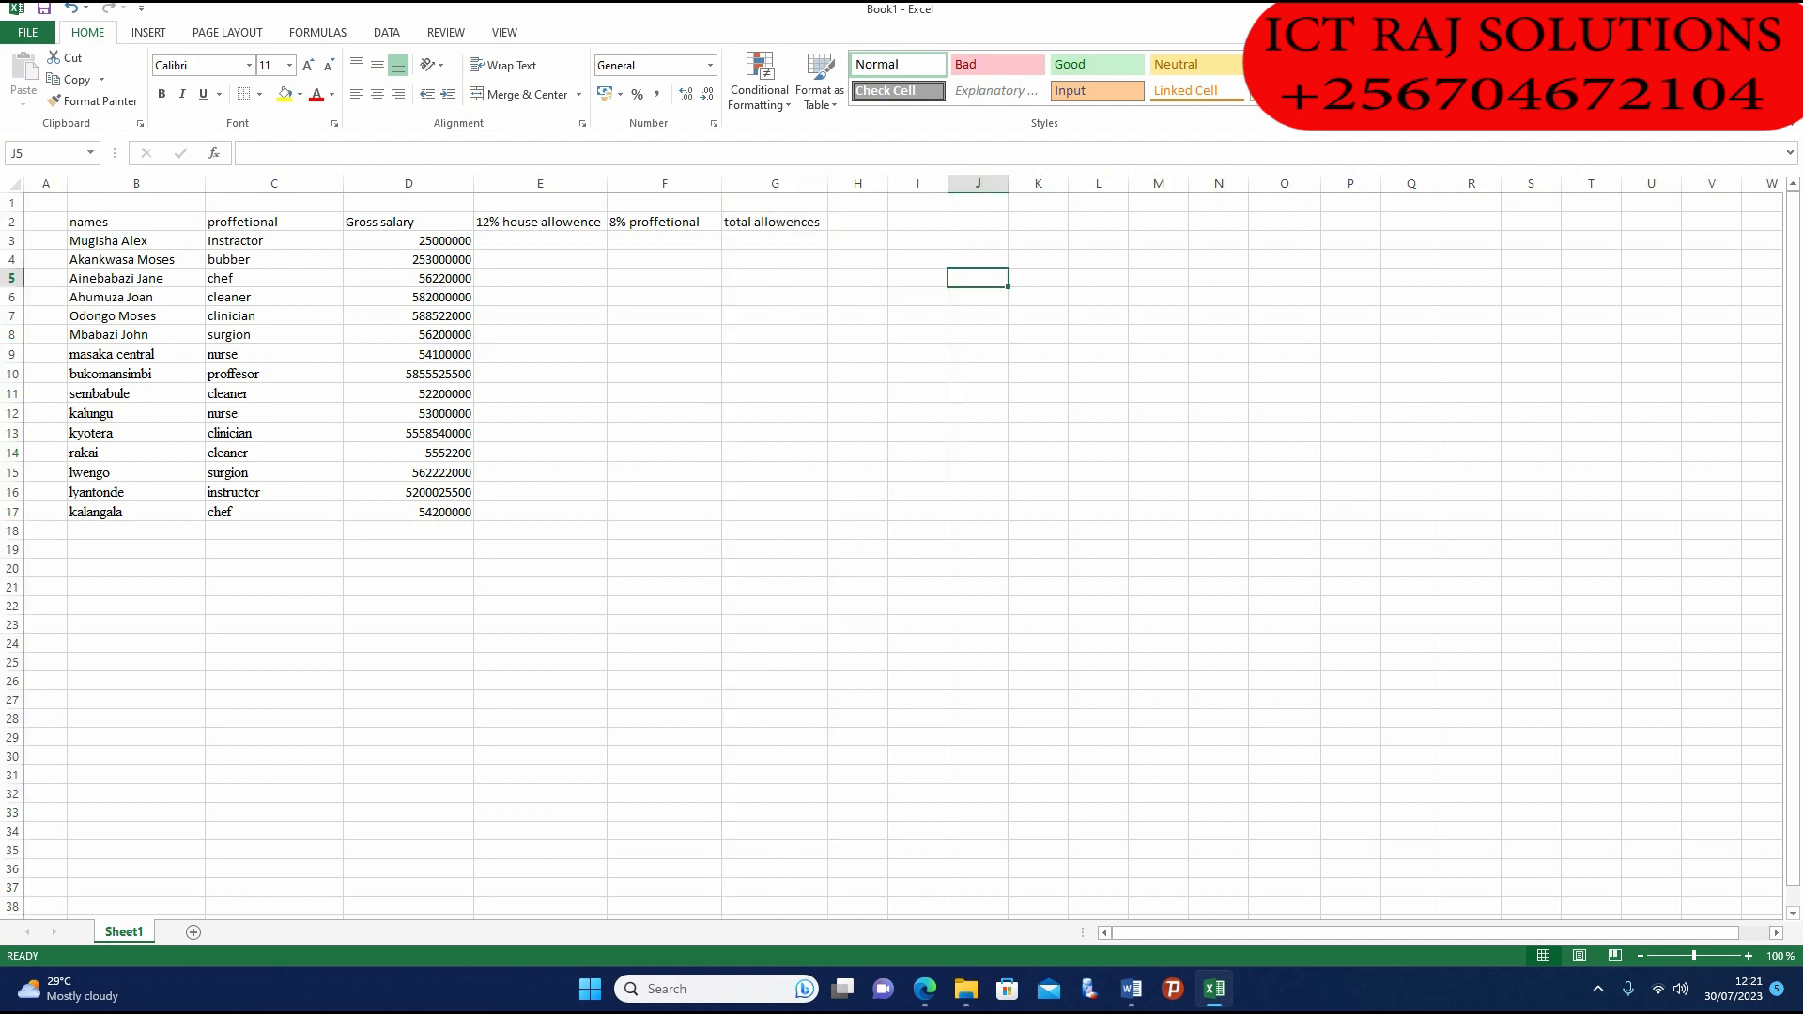
Step: Calculate the 12% house allowance in E3 with =12/100*D3 and fill the formula down to E17
{"action": "left_click", "coordinate": [540, 241]}
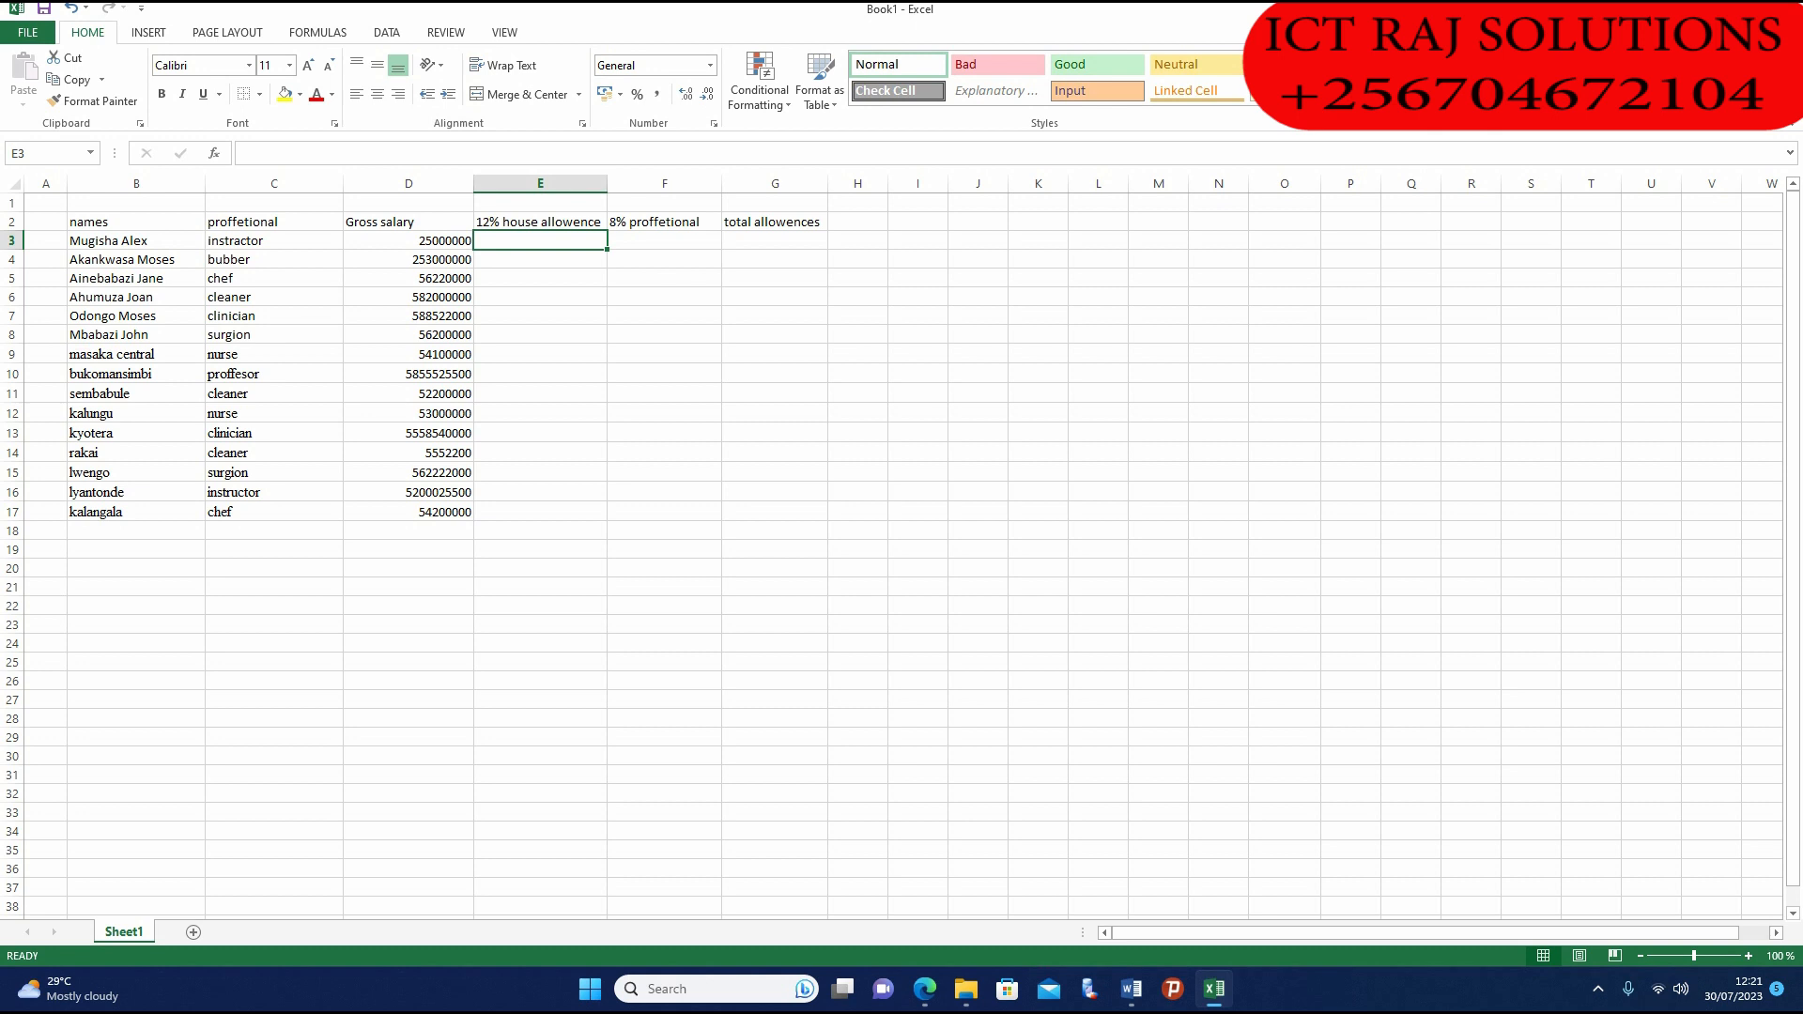
{"action": "type", "text": "="}
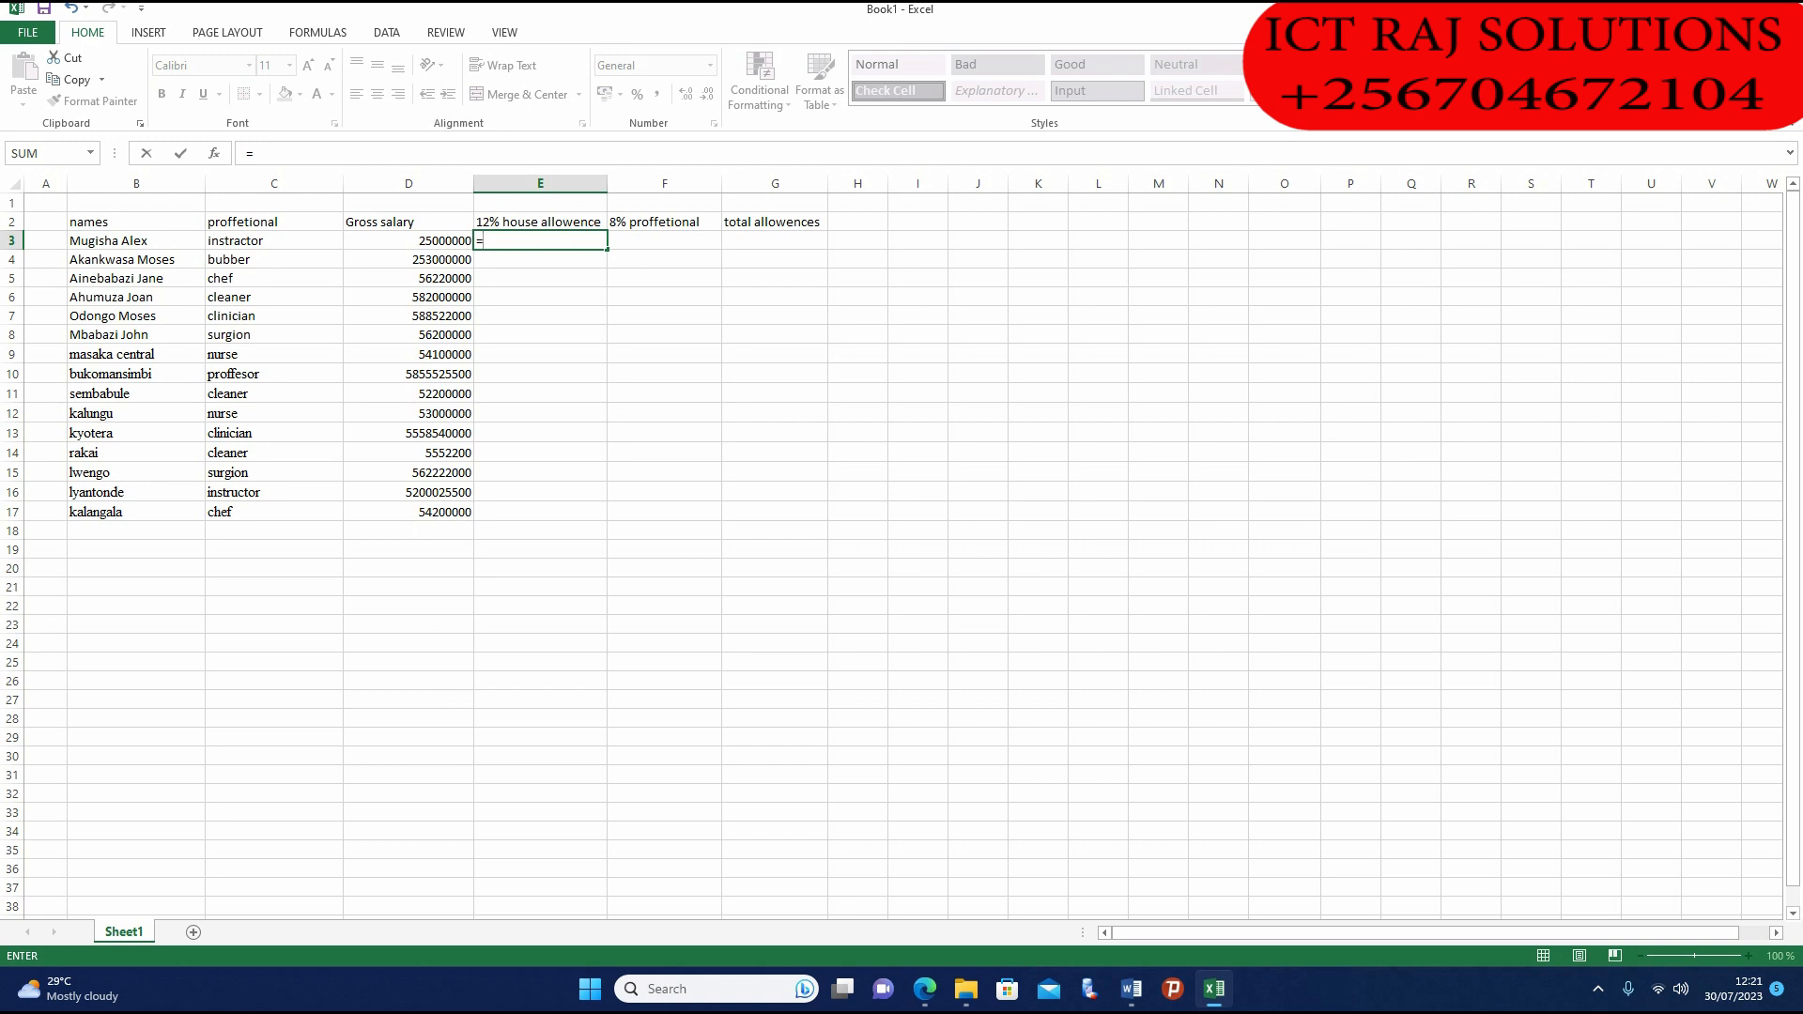
{"action": "type", "text": "12"}
{"action": "type", "text": "/100*"}
{"action": "left_click", "coordinate": [409, 241]}
{"action": "key", "text": "Return"}
{"action": "left_click", "coordinate": [540, 241]}
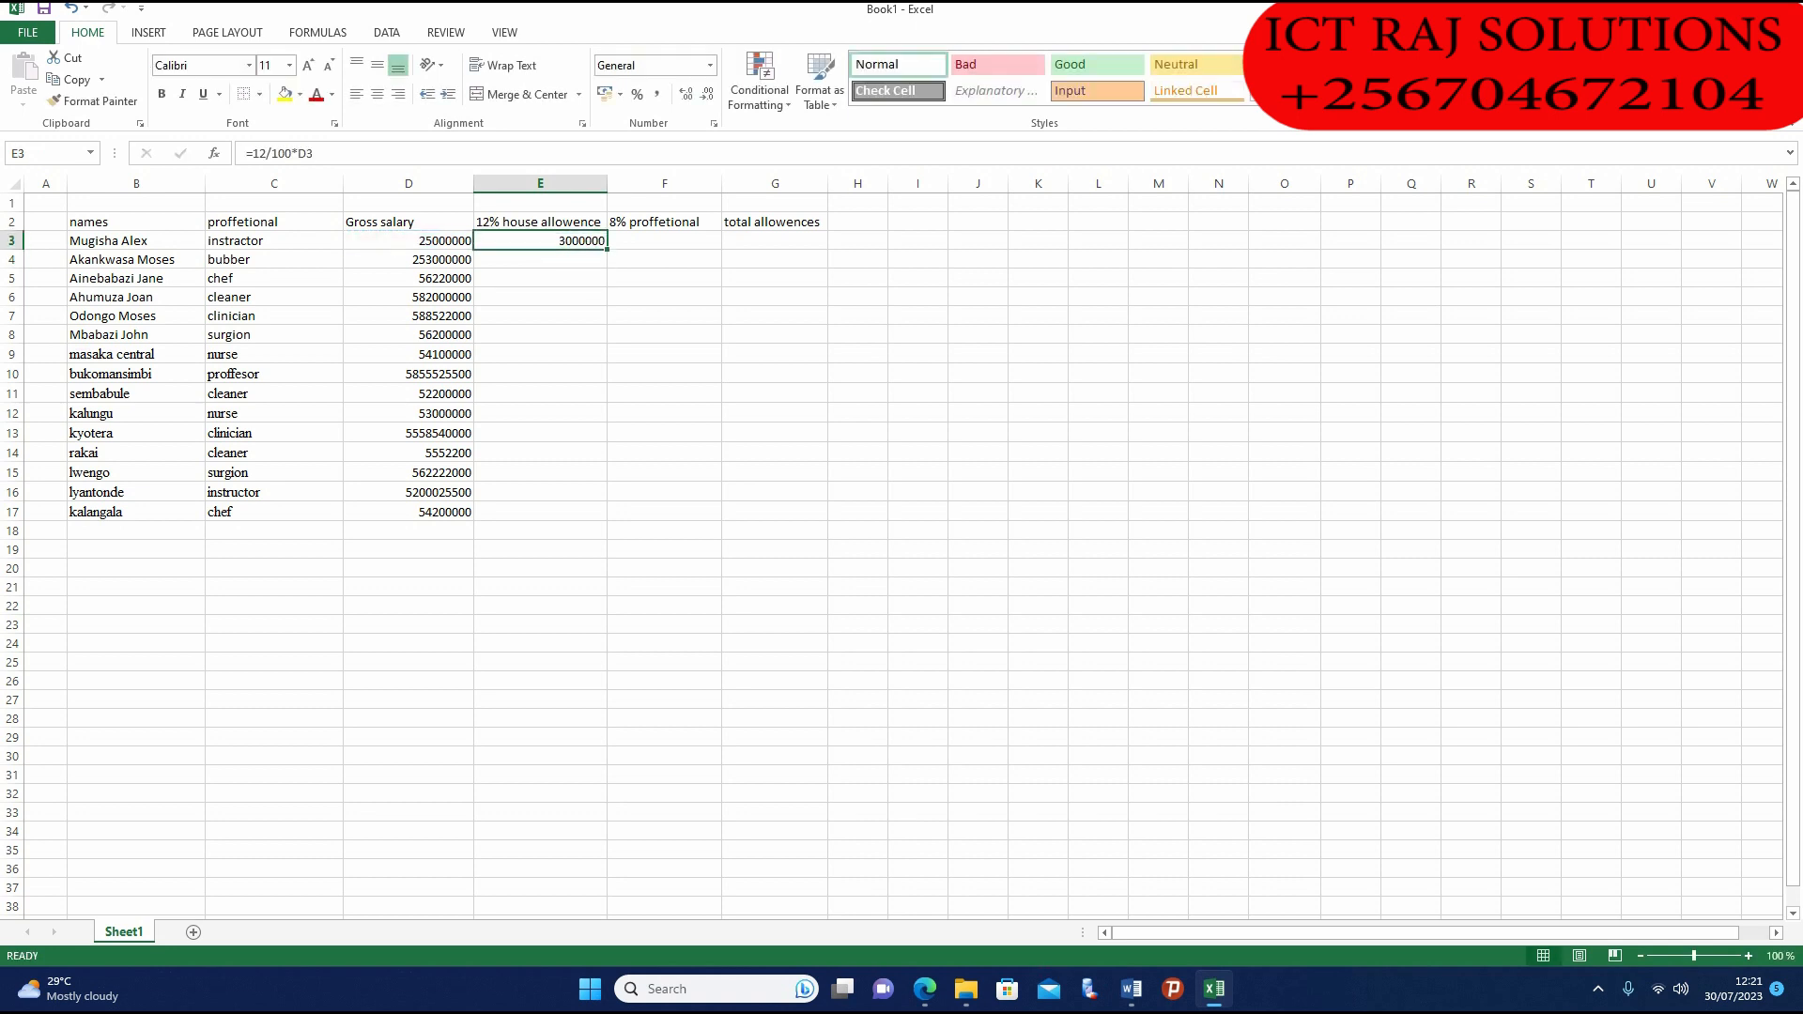
{"action": "left_click_drag", "start_coordinate": [607, 249], "coordinate": [582, 514]}
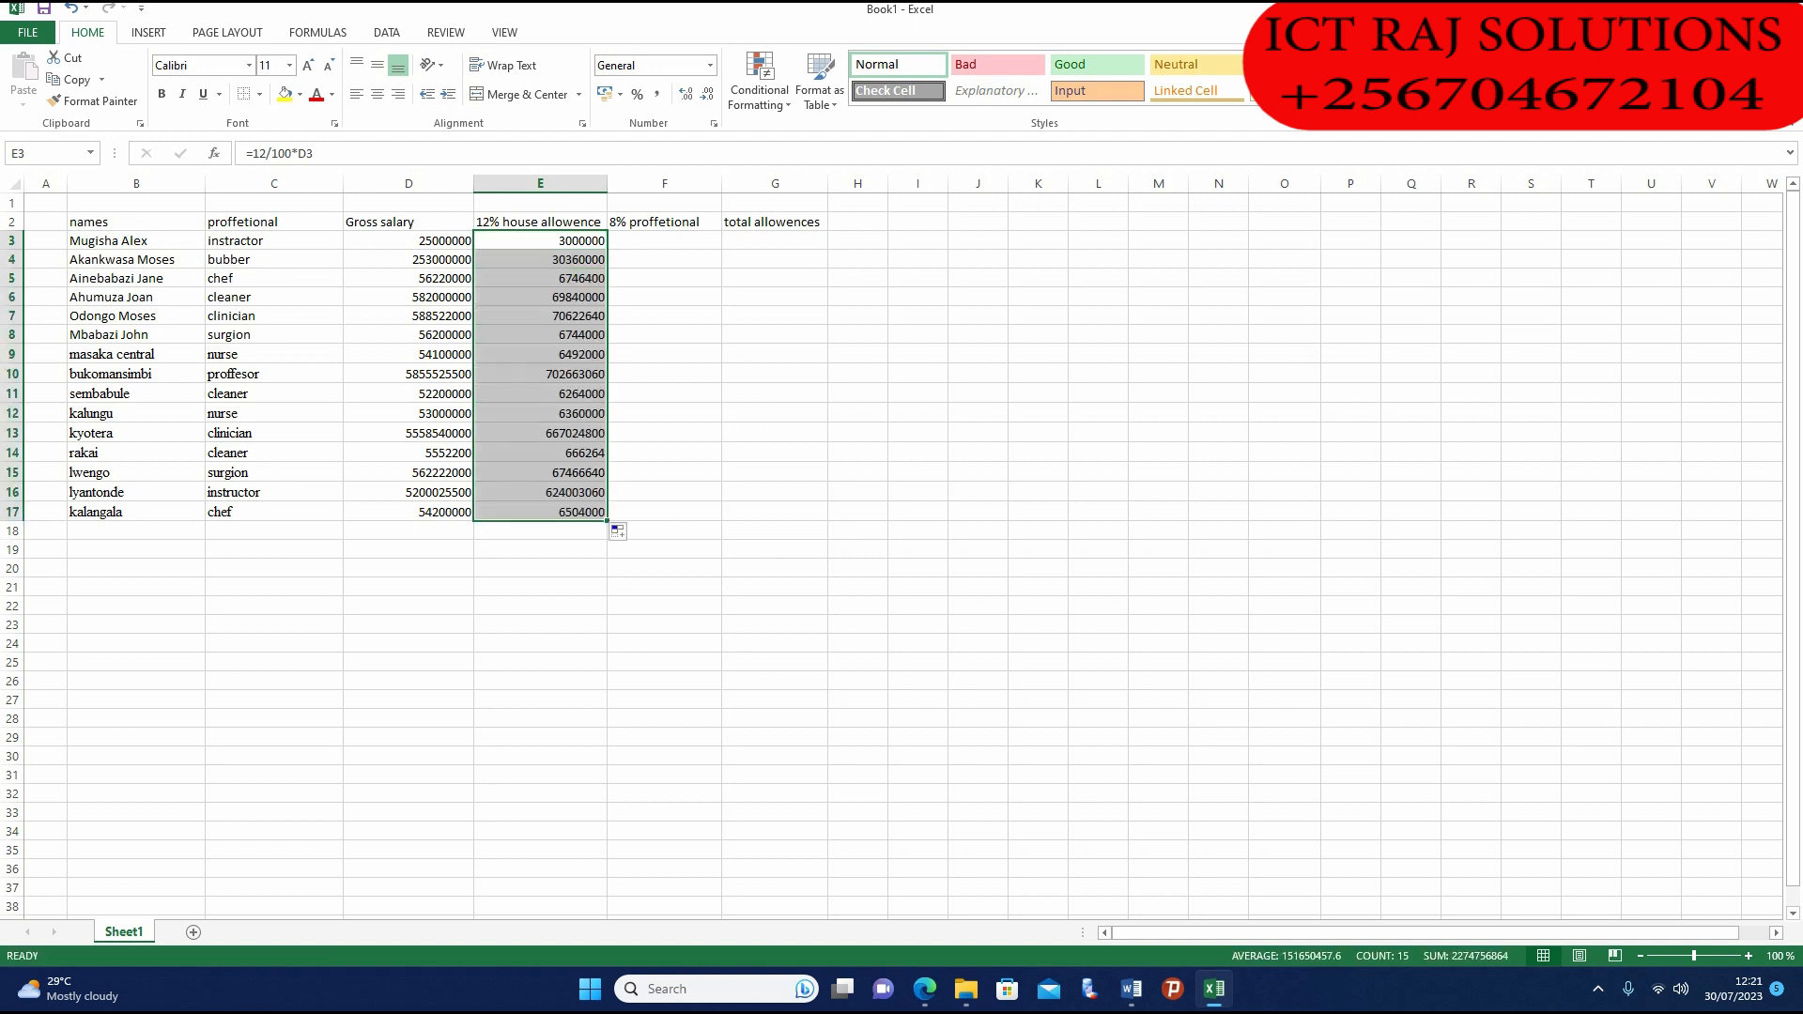
{"action": "left_click", "coordinate": [664, 432]}
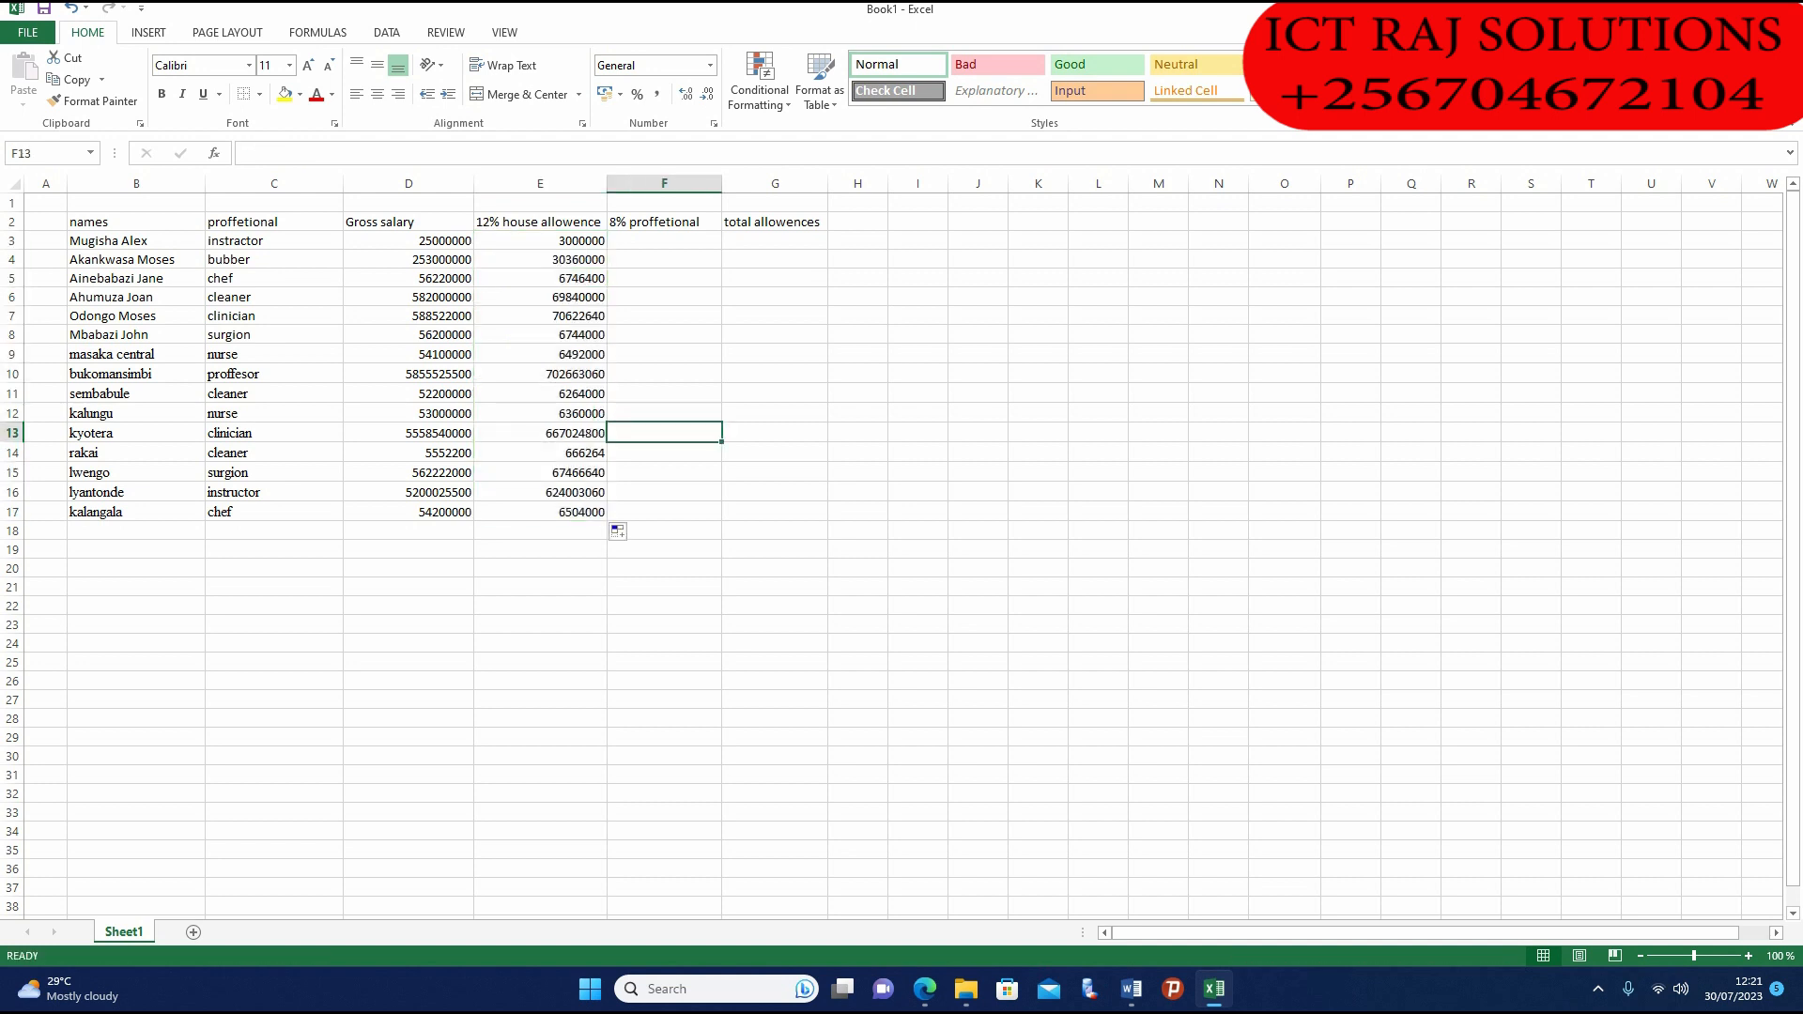
Step: Calculate the 8% professional allowance in F3 with =8/100*D3 and fill the formula down to F17
{"action": "left_click", "coordinate": [665, 240]}
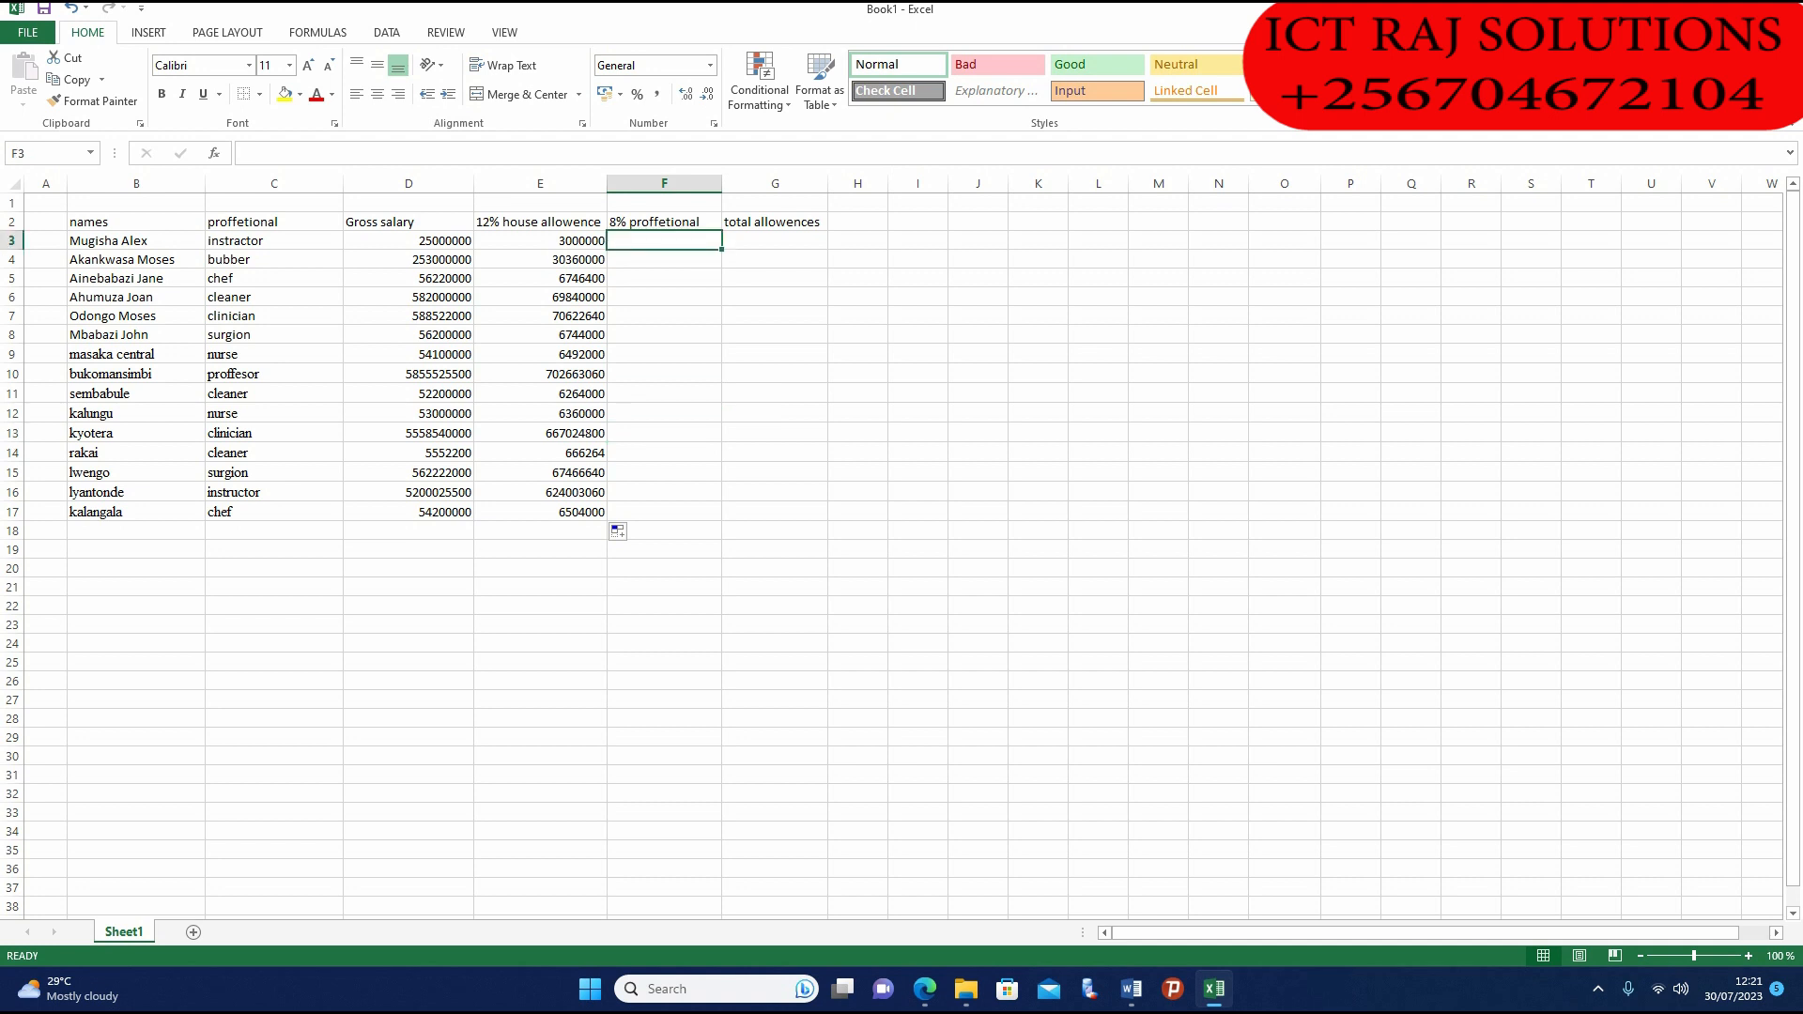
{"action": "type", "text": "="}
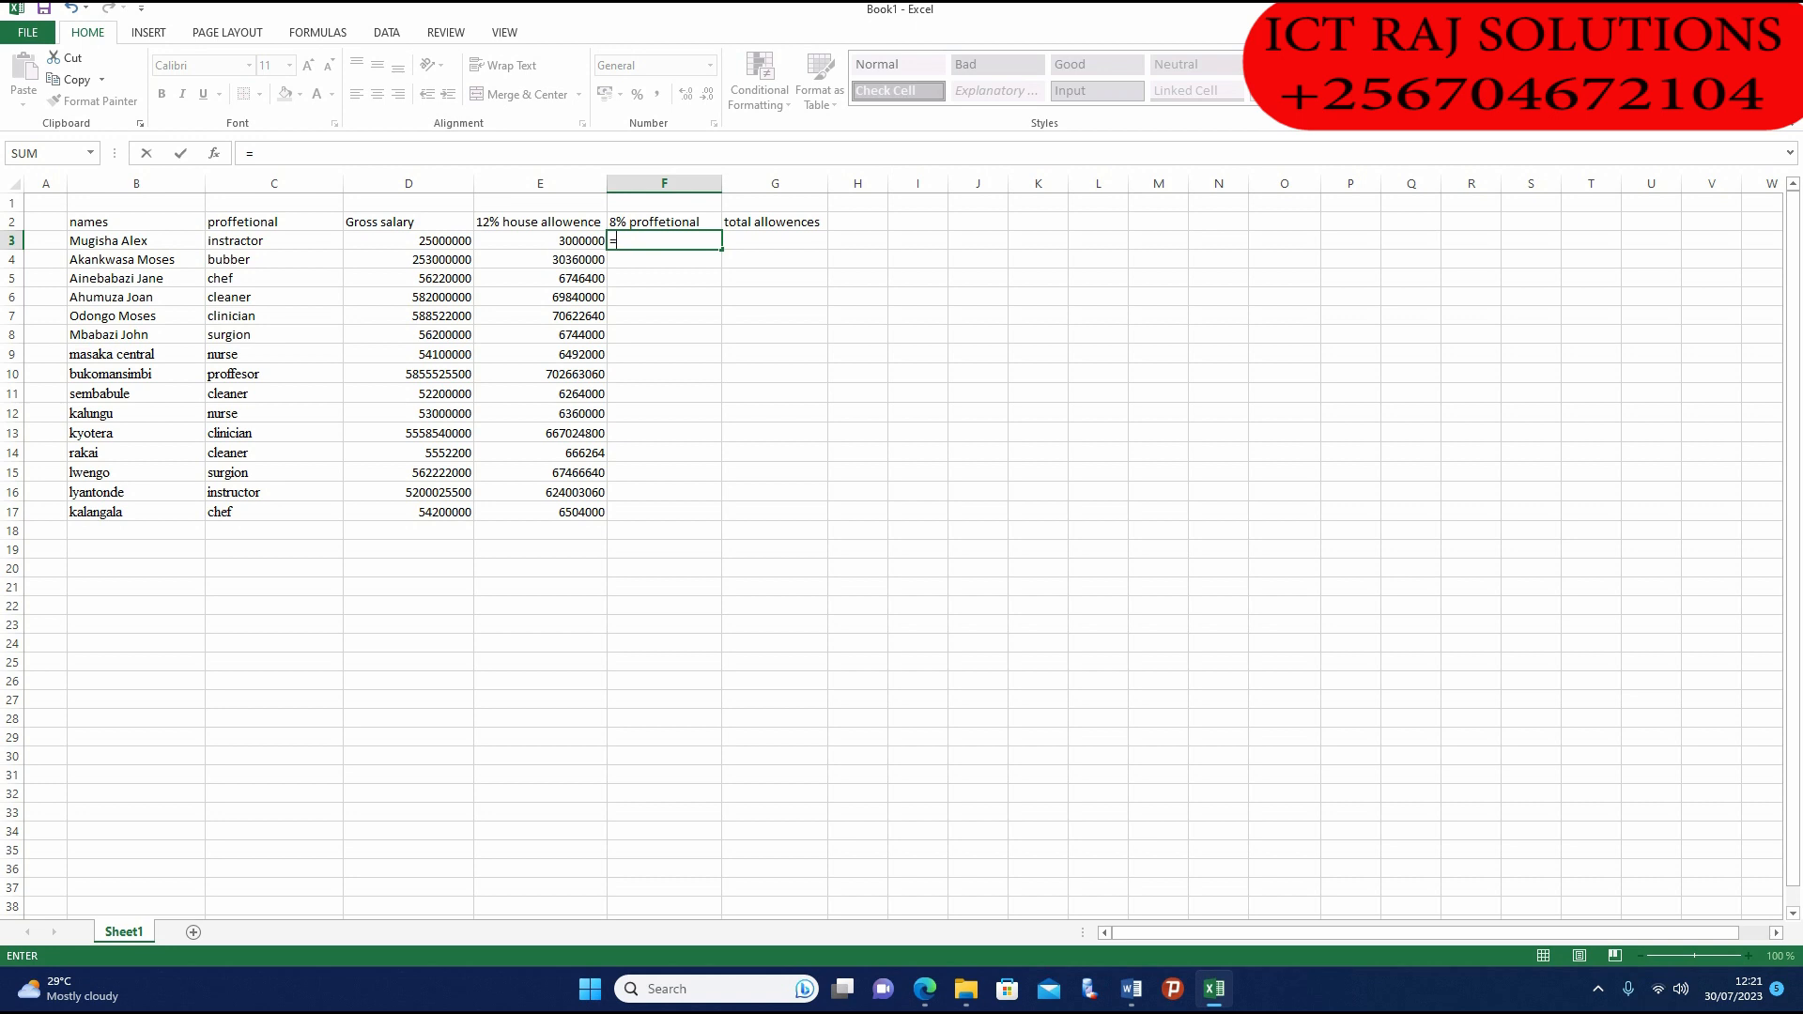
{"action": "type", "text": "8/100*"}
{"action": "left_click", "coordinate": [409, 241]}
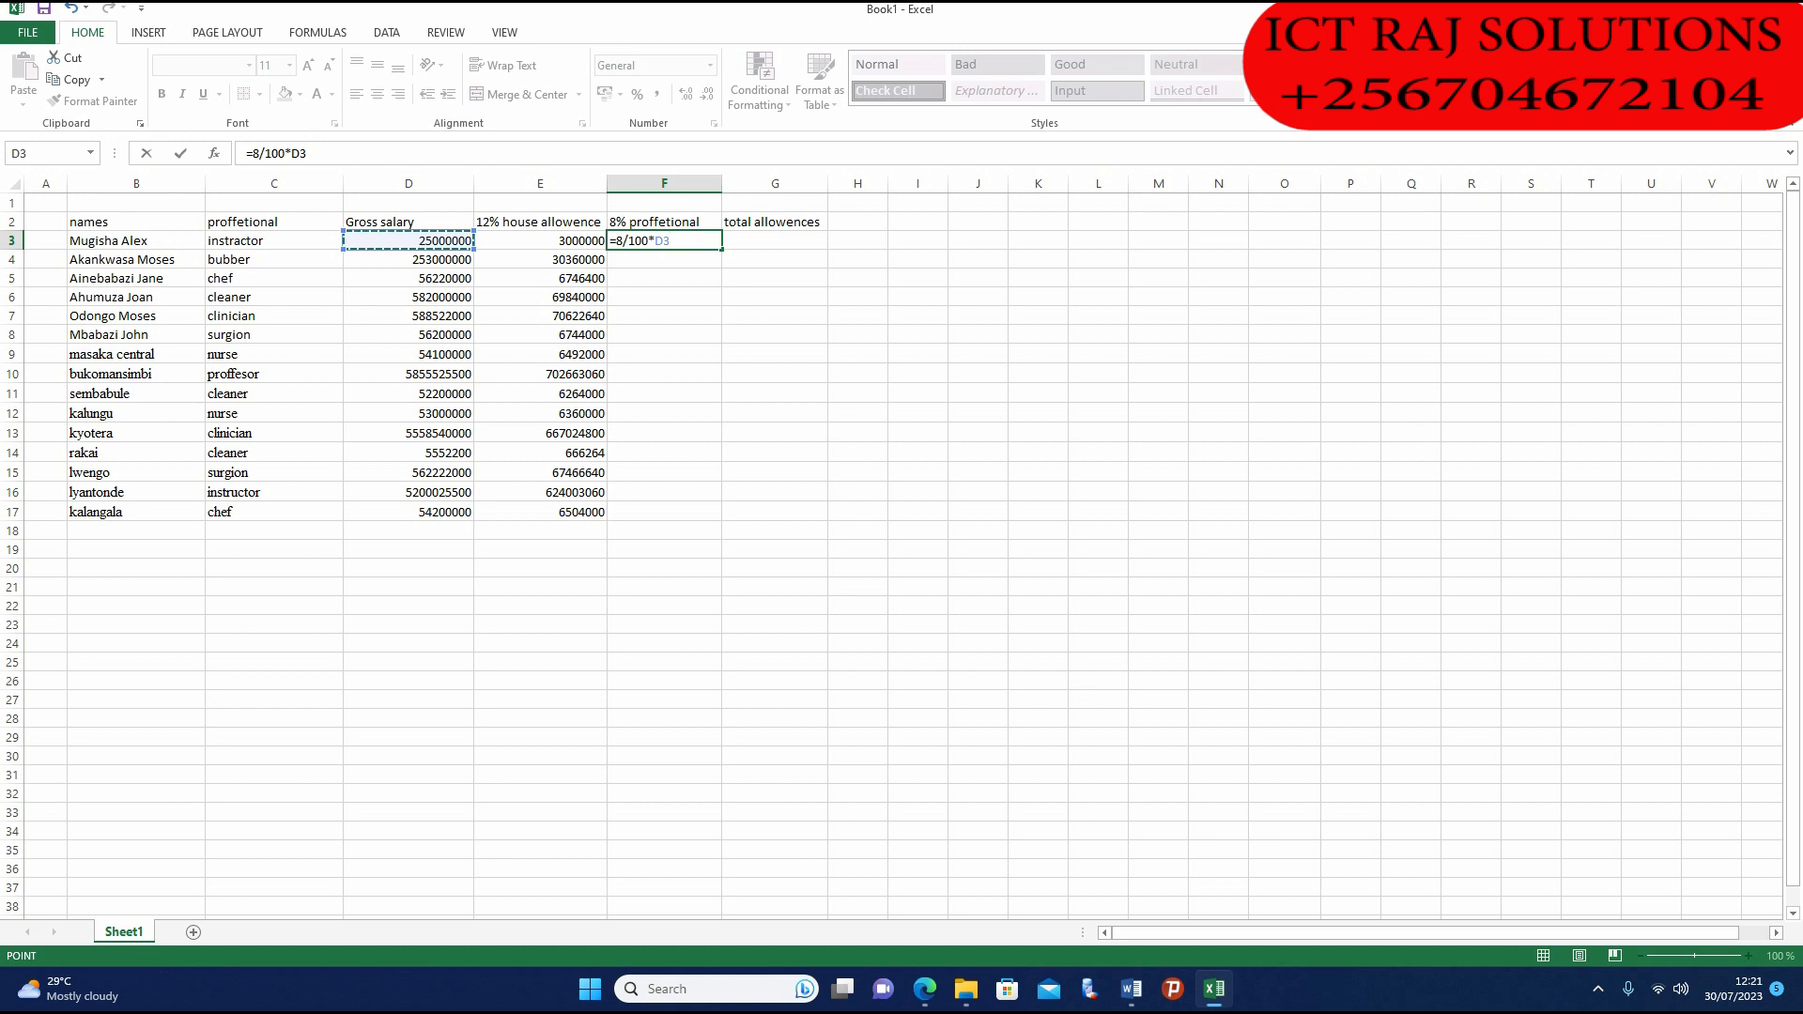
{"action": "key", "text": "ctrl+Return"}
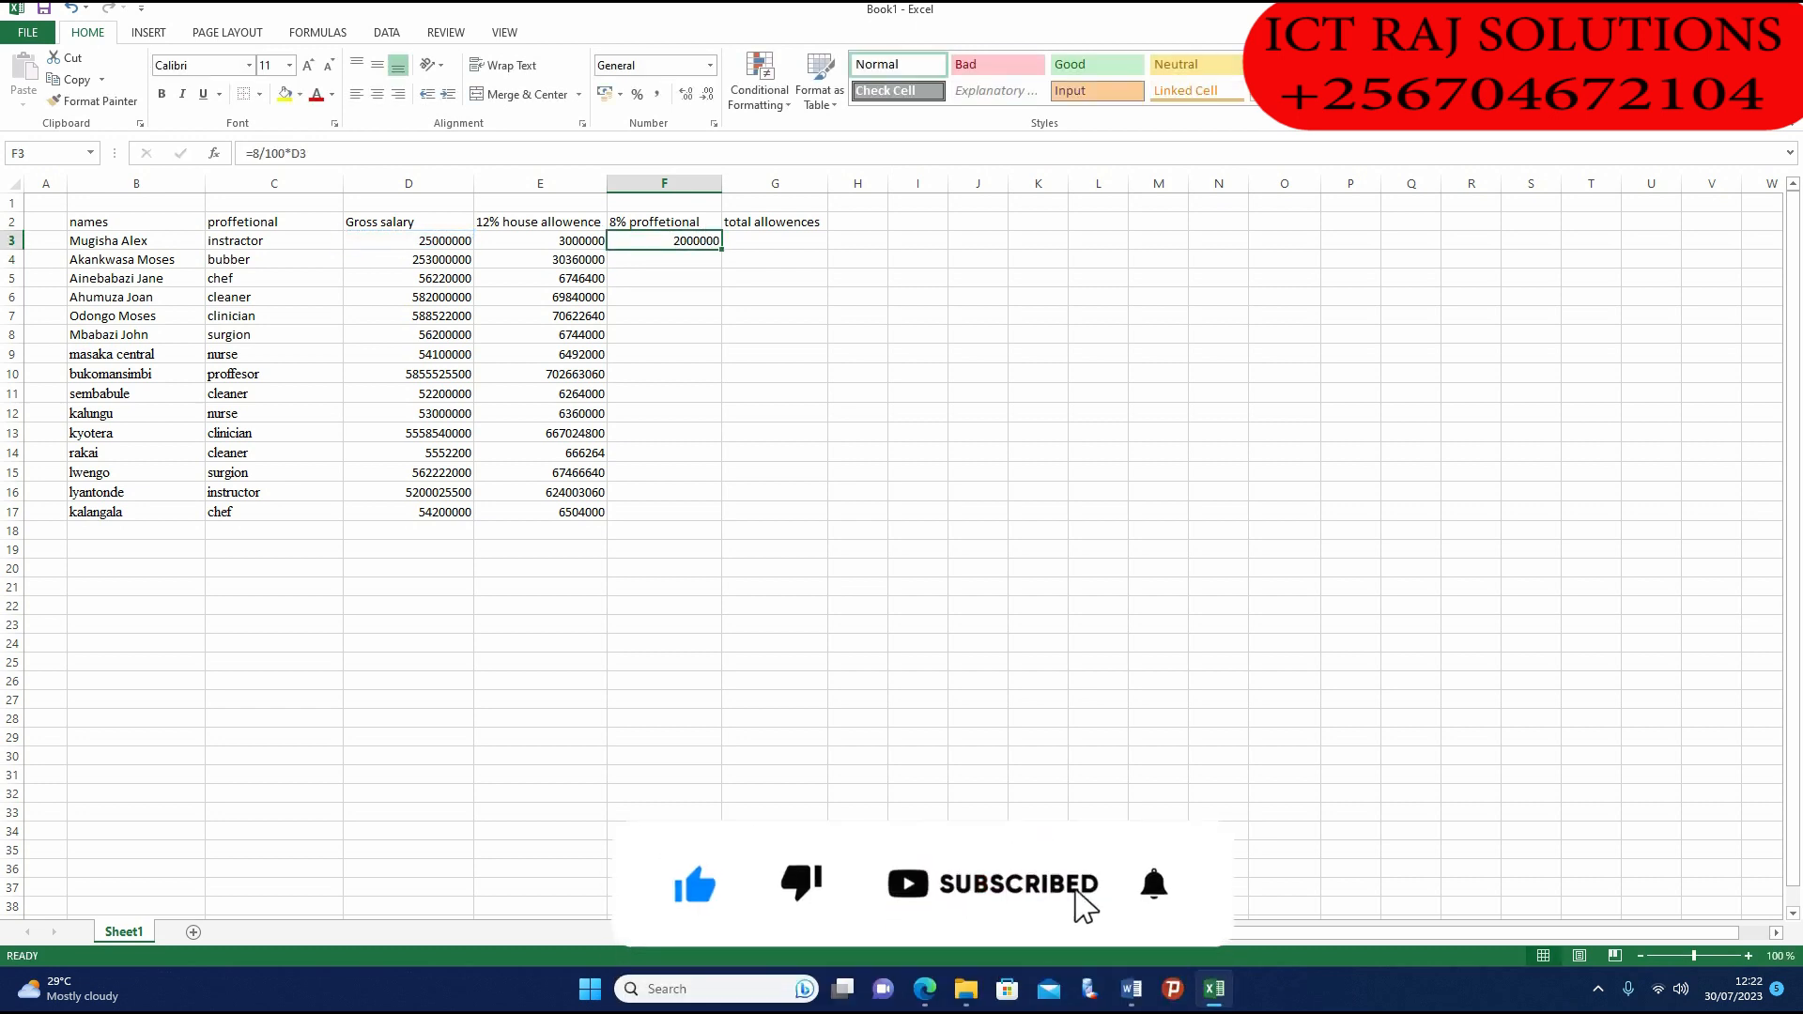
{"action": "left_click_drag", "start_coordinate": [722, 249], "coordinate": [695, 512]}
Step: Calculate the total allowances for the first staff row in G3 with =SUM(F3,E3)
{"action": "left_click", "coordinate": [775, 240]}
{"action": "type", "text": "="}
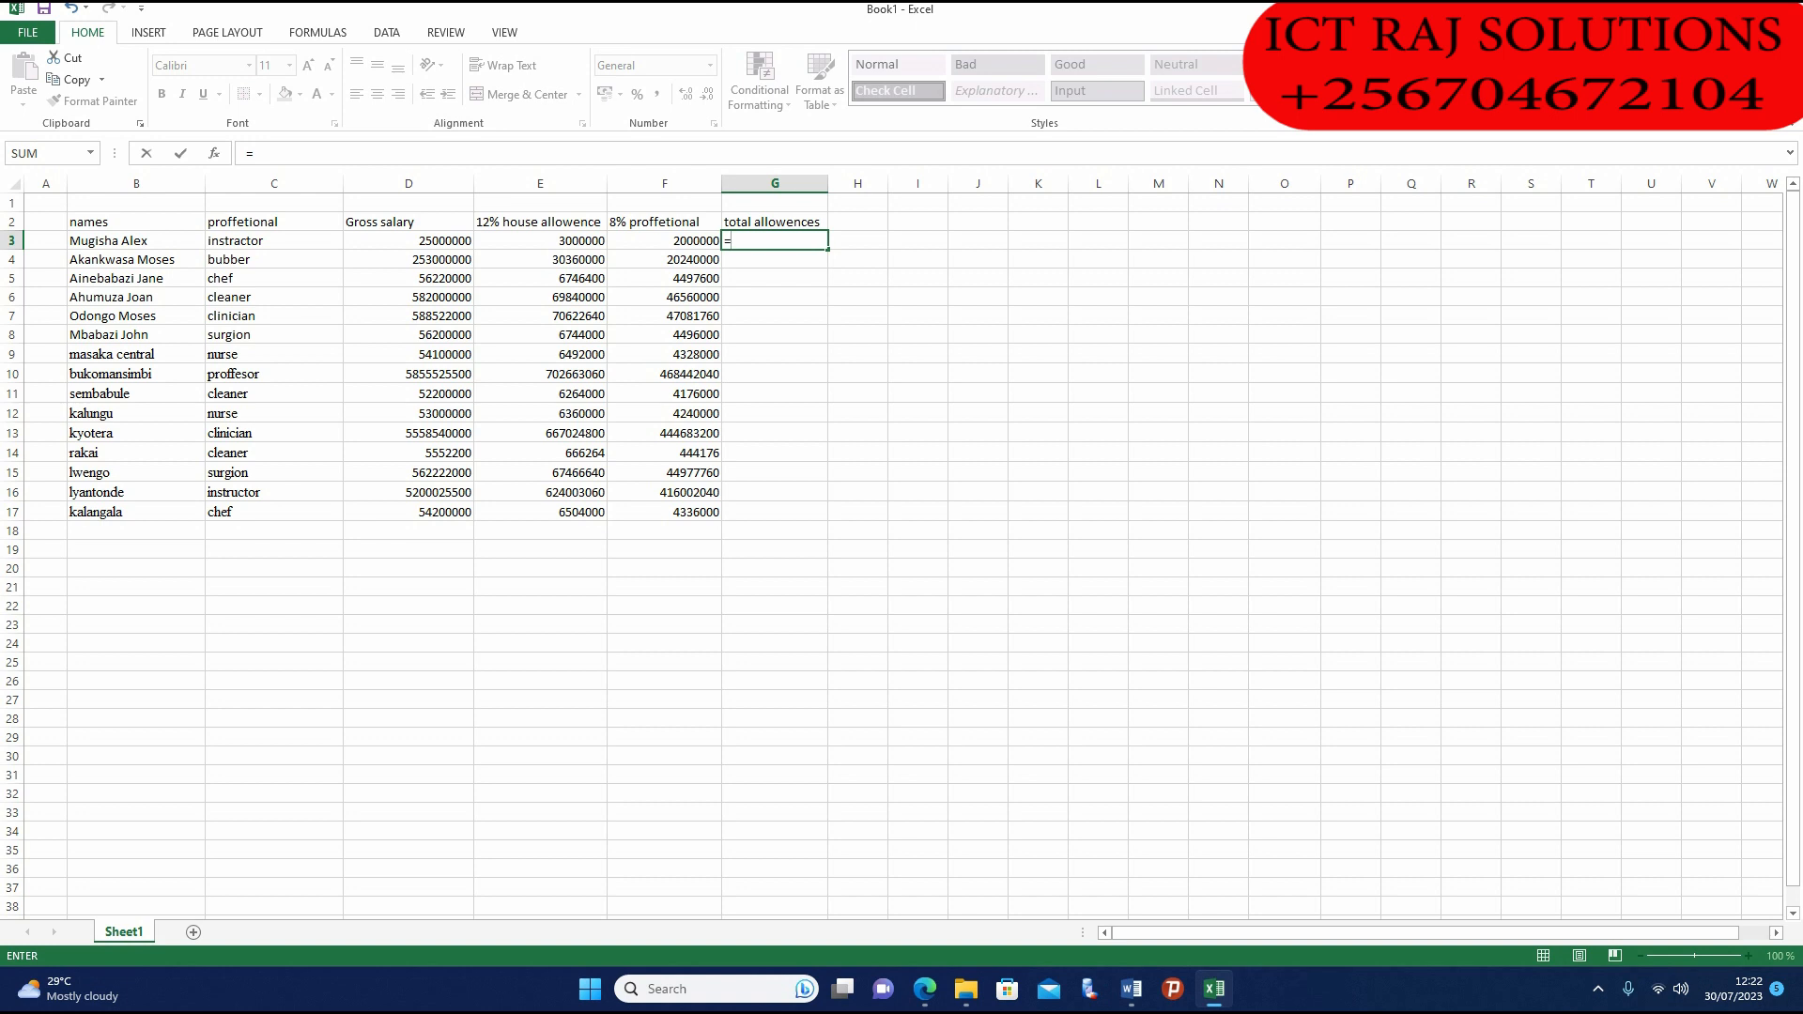
{"action": "type", "text": "su"}
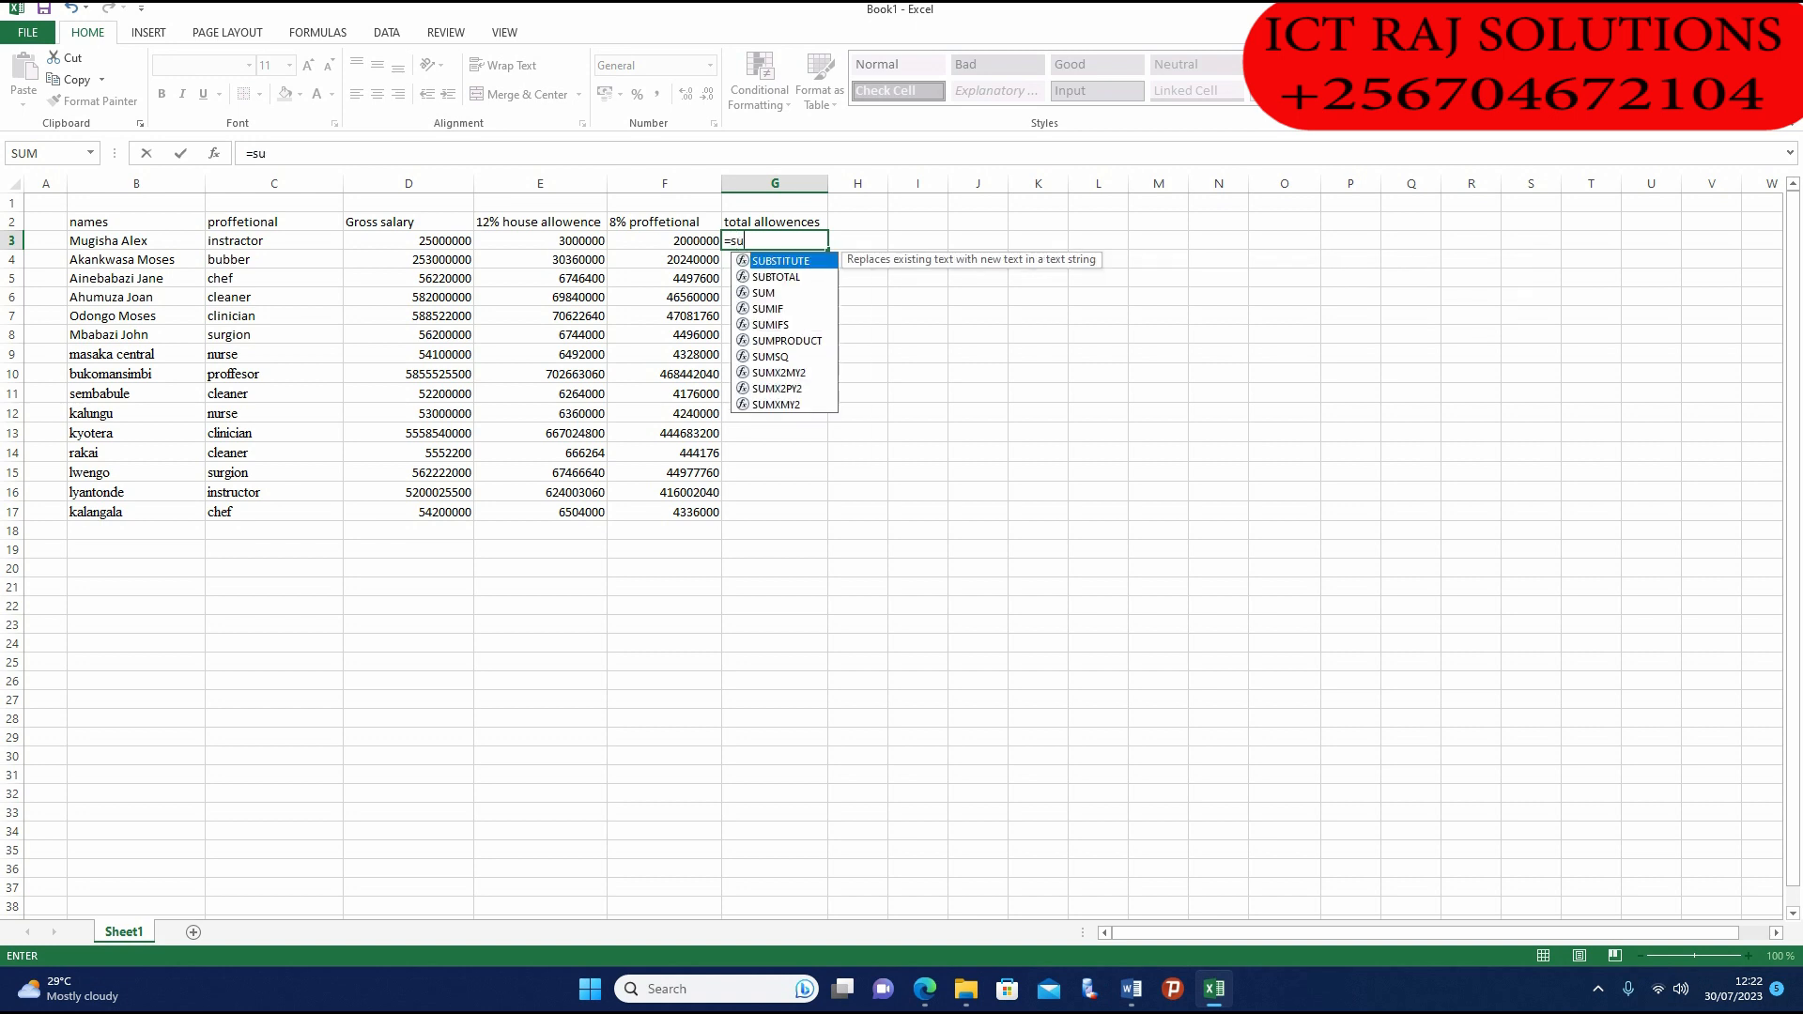
{"action": "type", "text": "m"}
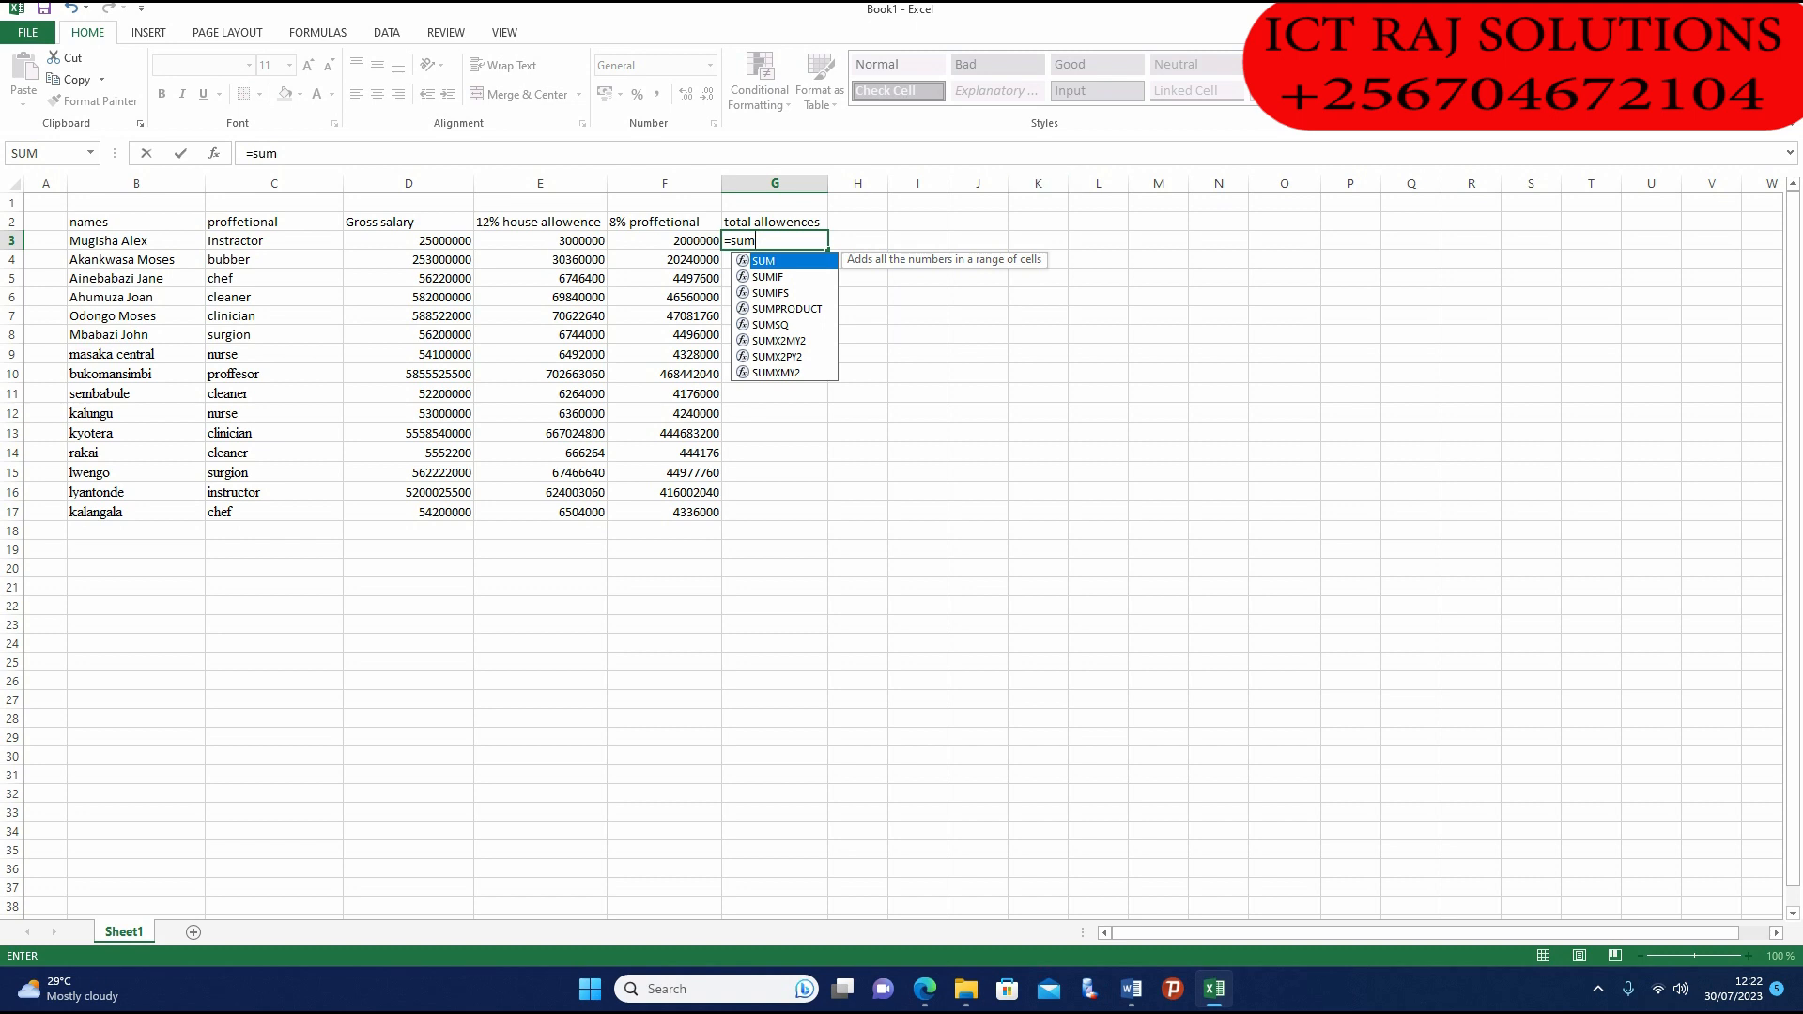
{"action": "key", "text": "Tab"}
{"action": "left_click", "coordinate": [664, 259]}
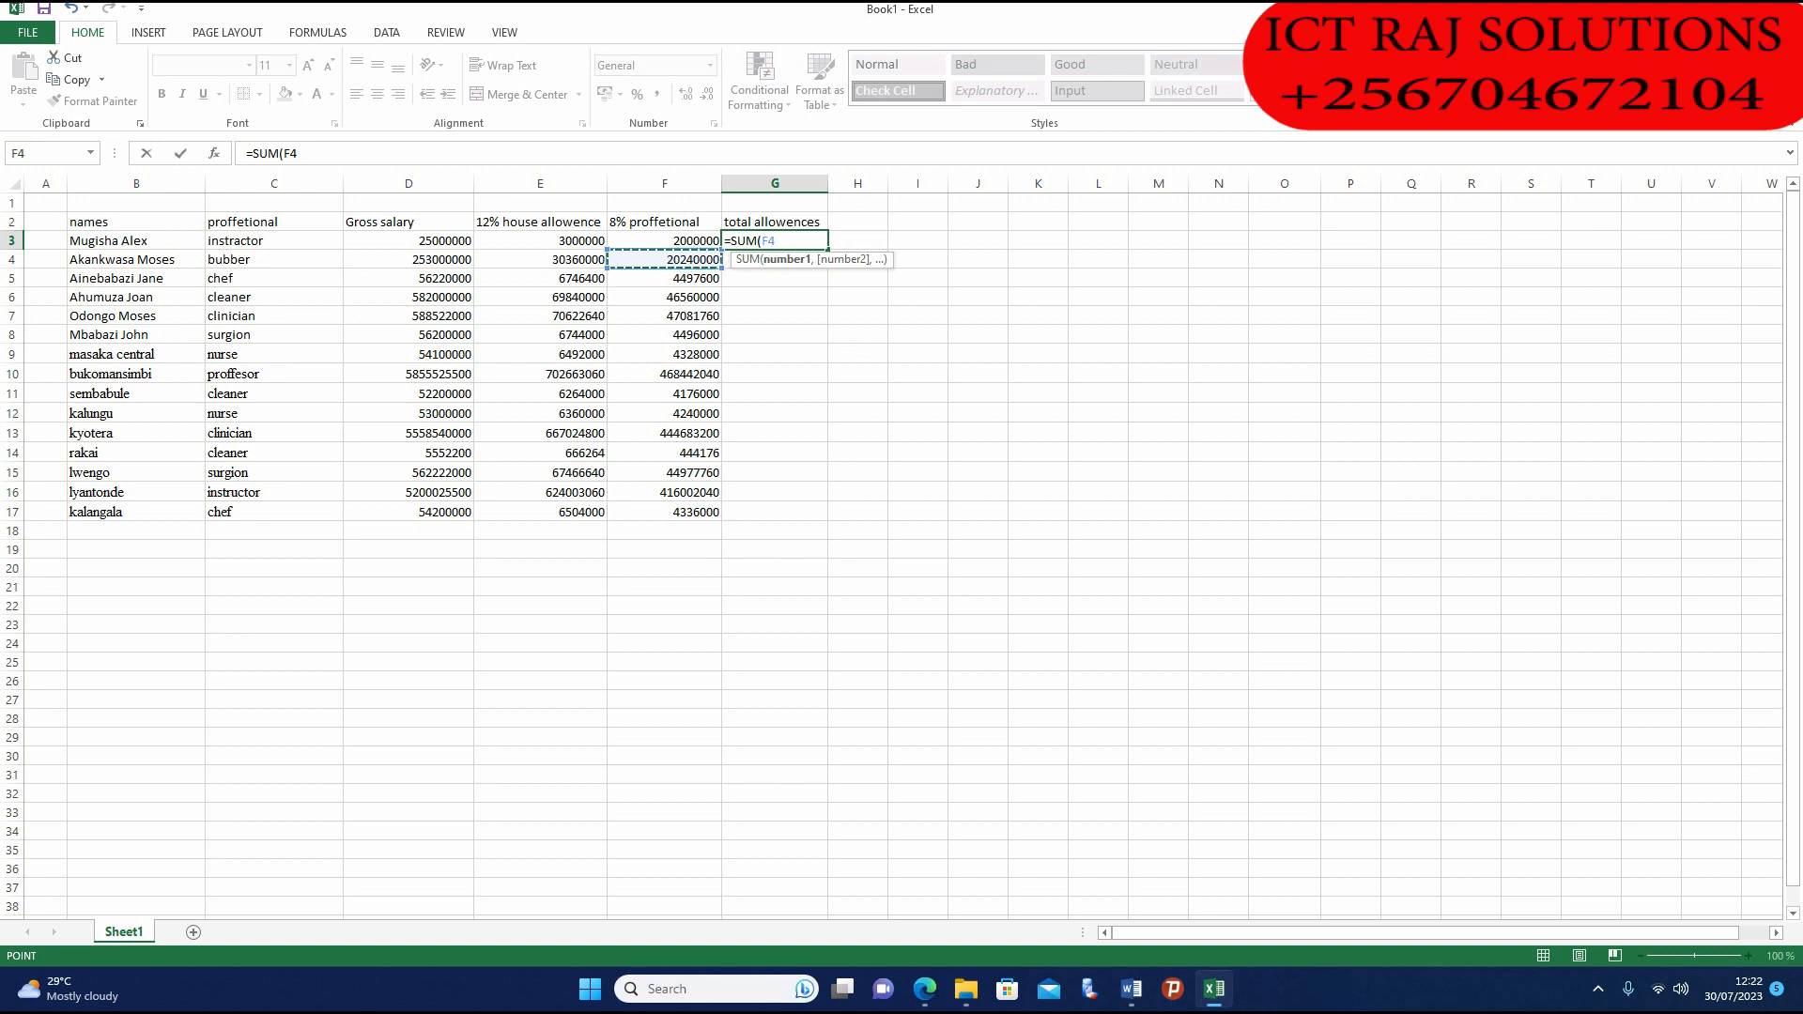
{"action": "key", "text": "BackSpace"}
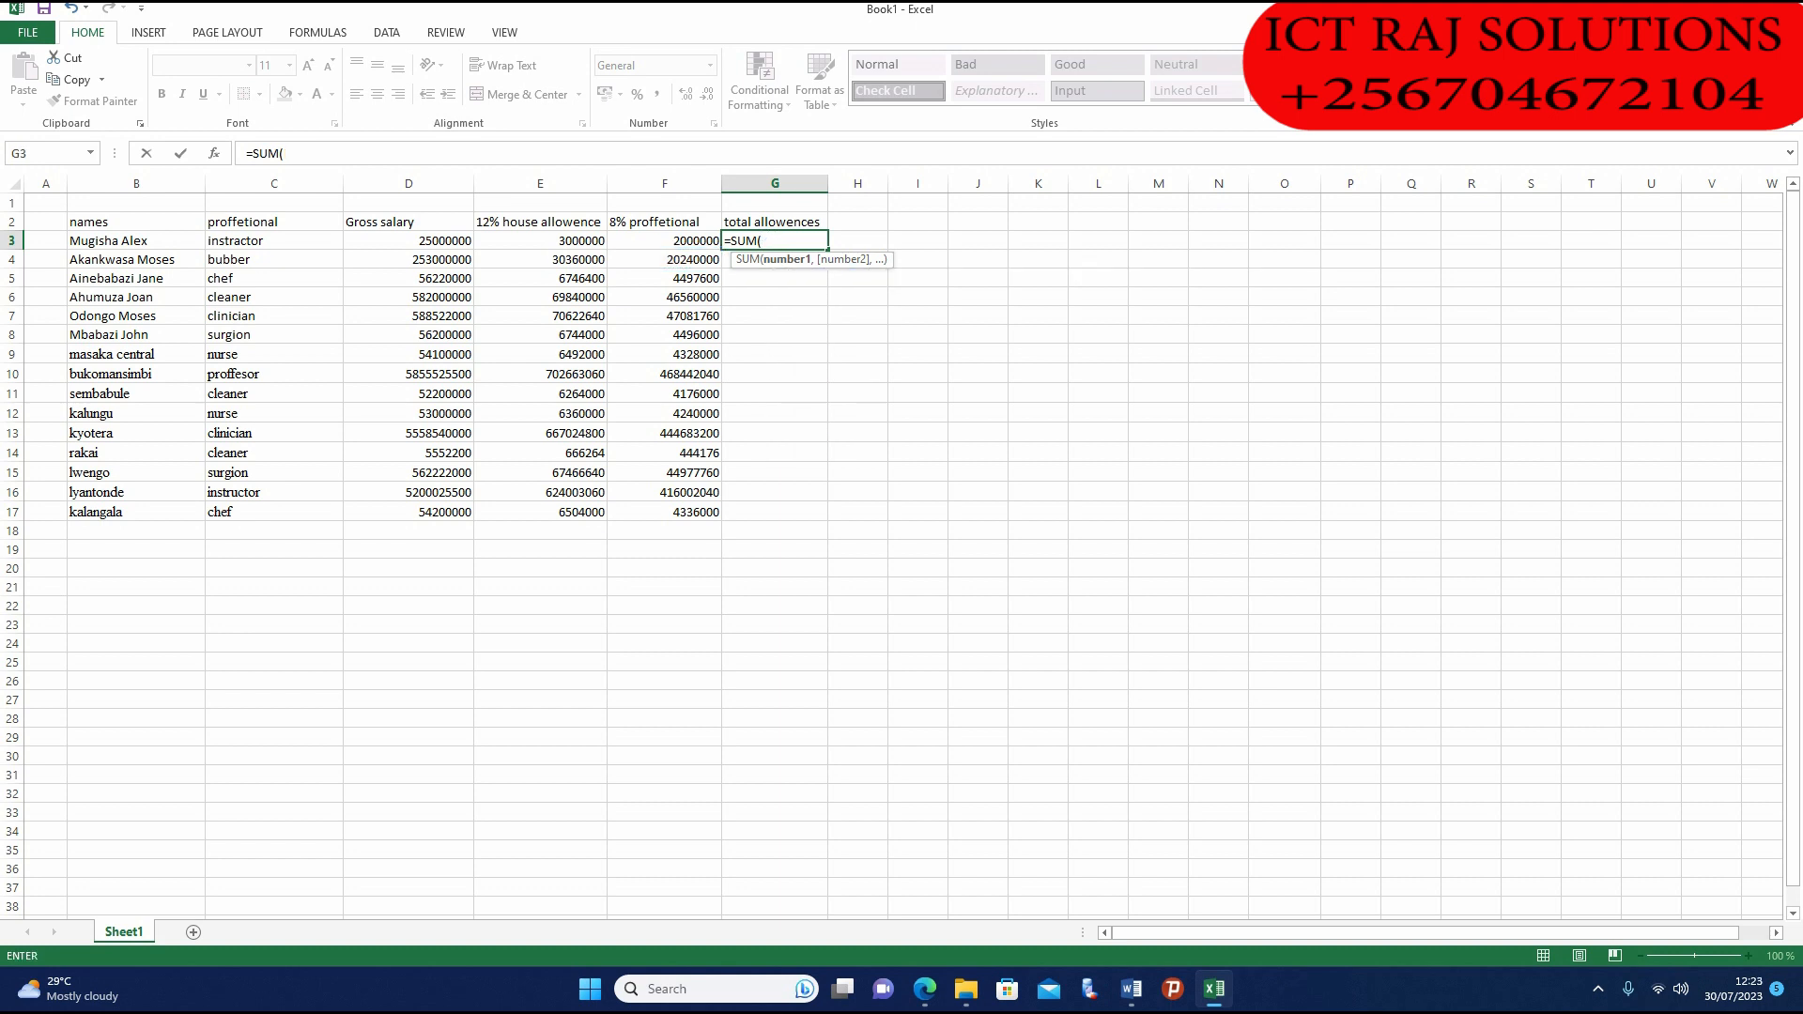
{"action": "key", "text": "Left"}
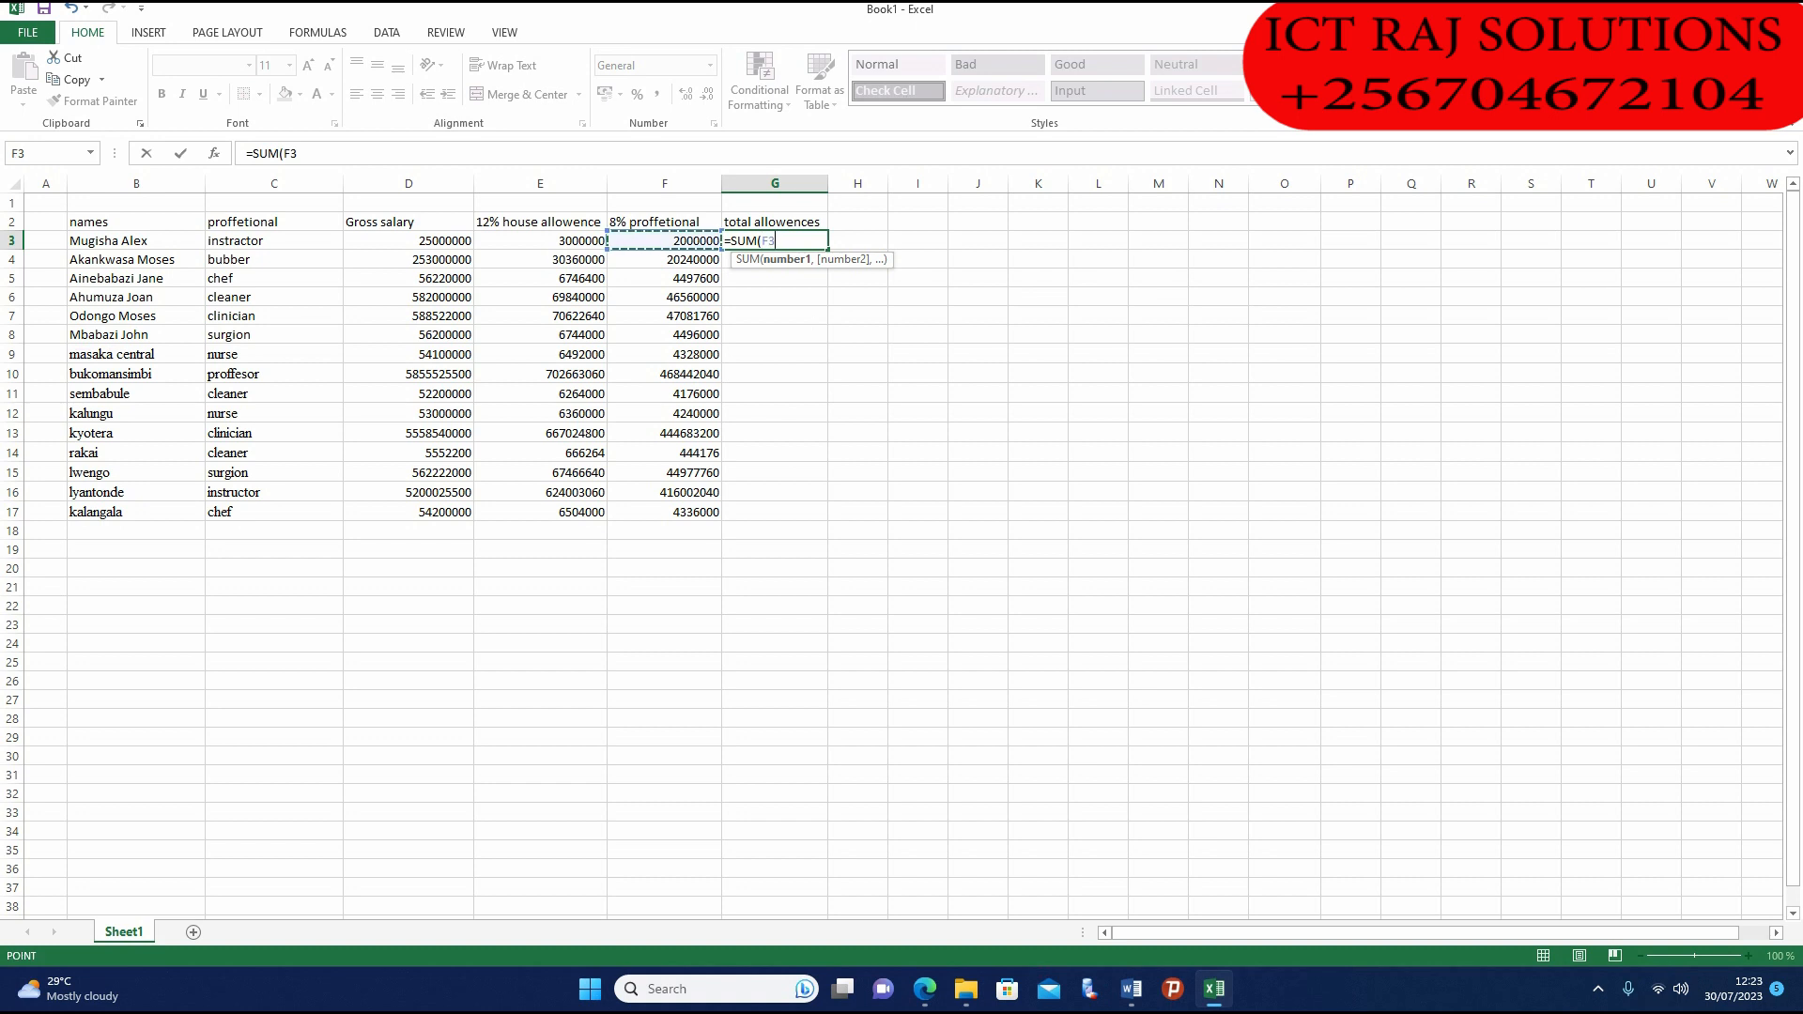
{"action": "type", "text": ","}
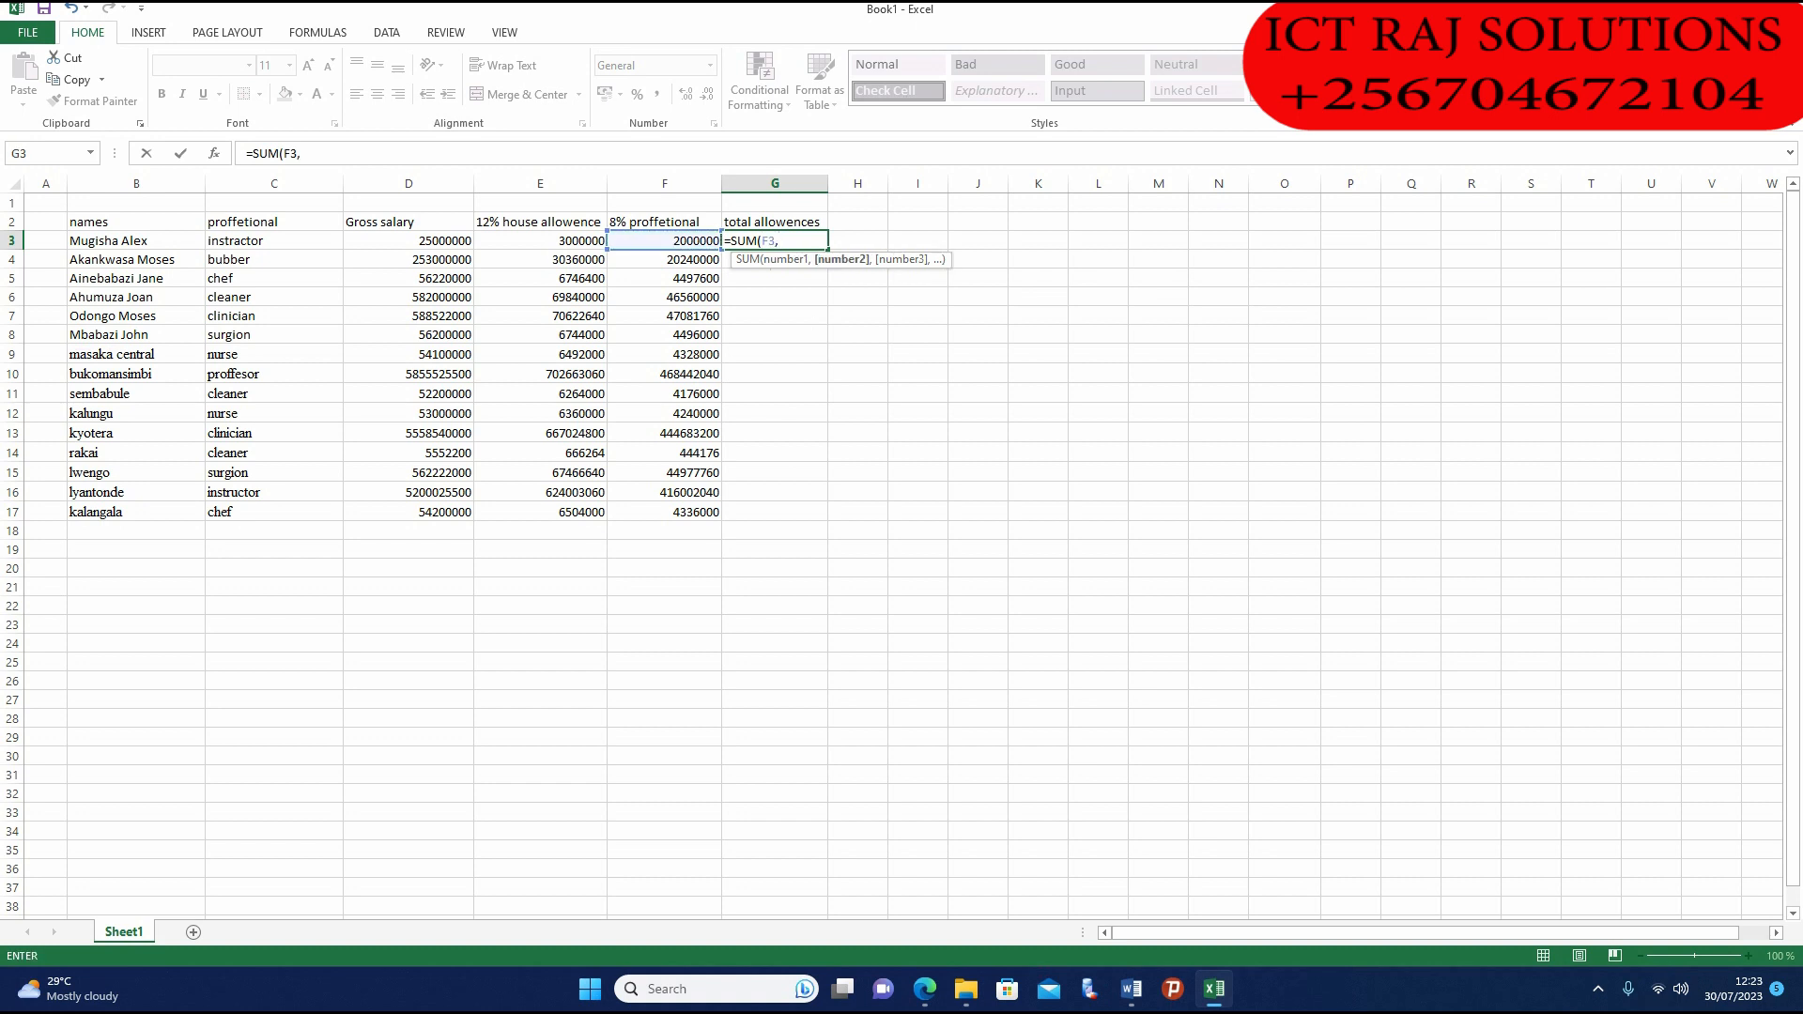
{"action": "key", "text": "Left"}
{"action": "key", "text": "Left"}
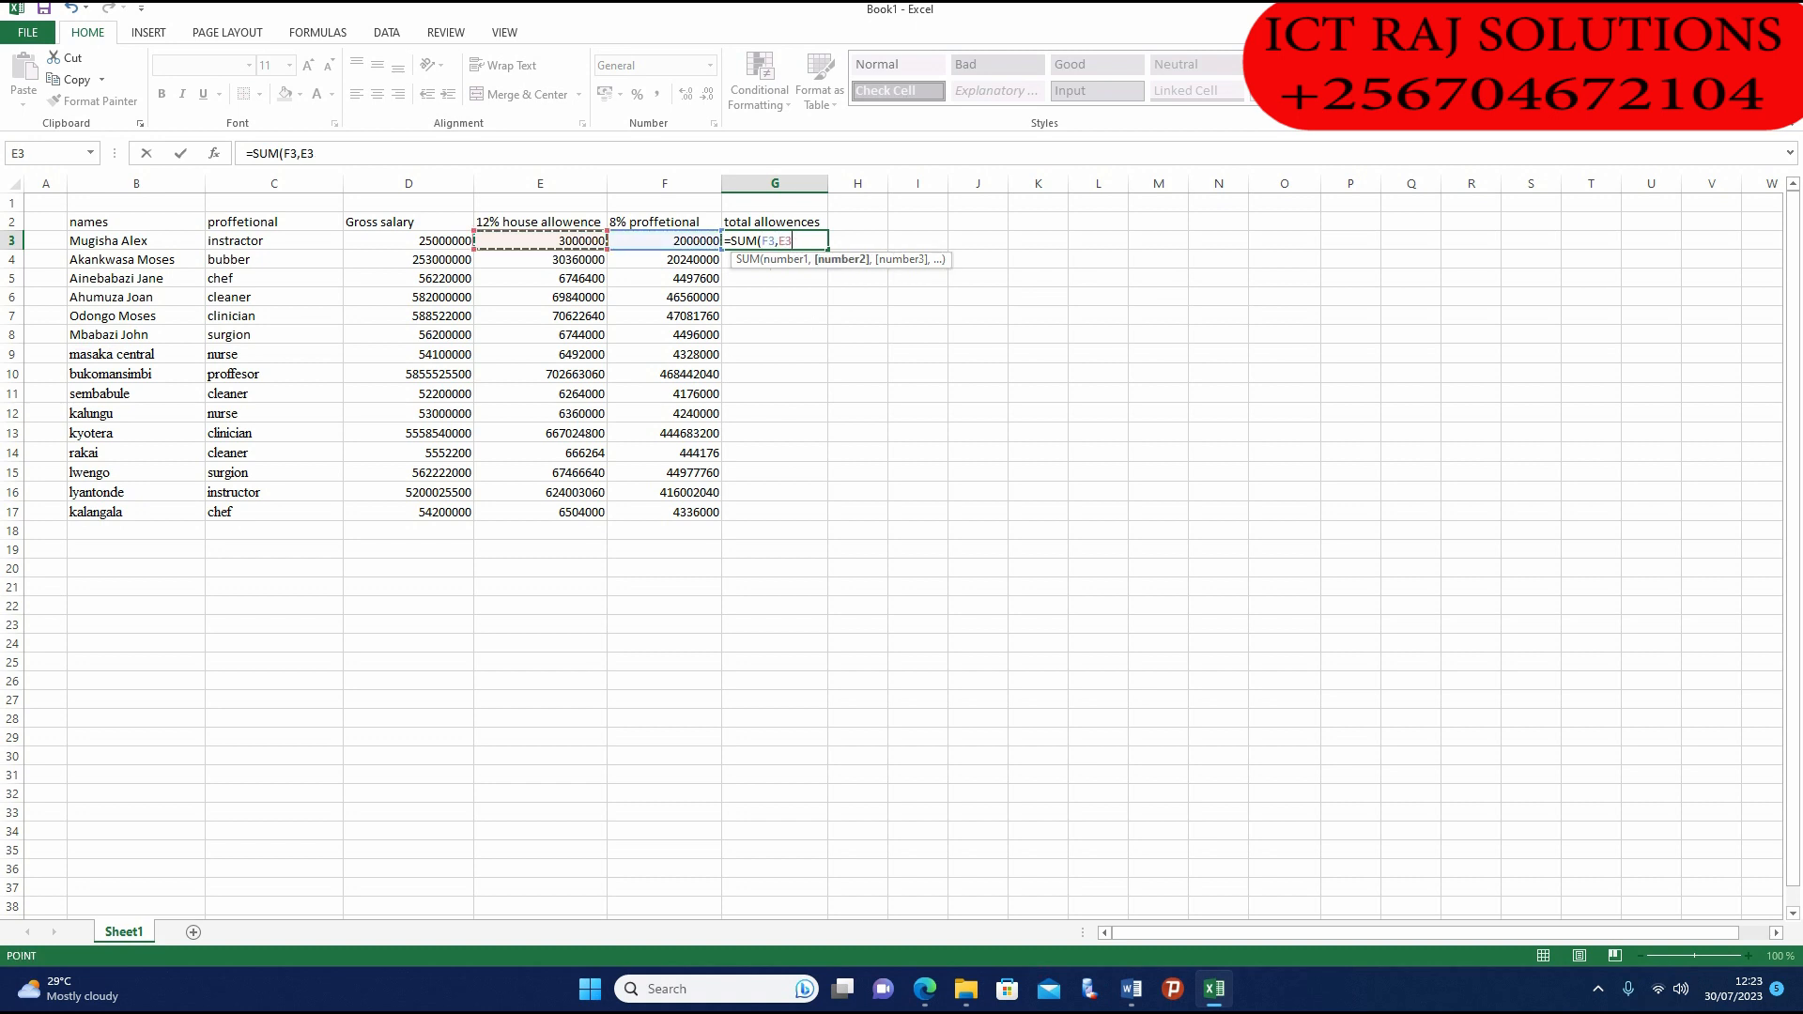
{"action": "key", "text": "Return"}
Step: Fill the total allowances formula from G3 down to G17
{"action": "key", "text": "Up"}
{"action": "left_click_drag", "start_coordinate": [827, 249], "coordinate": [818, 513]}
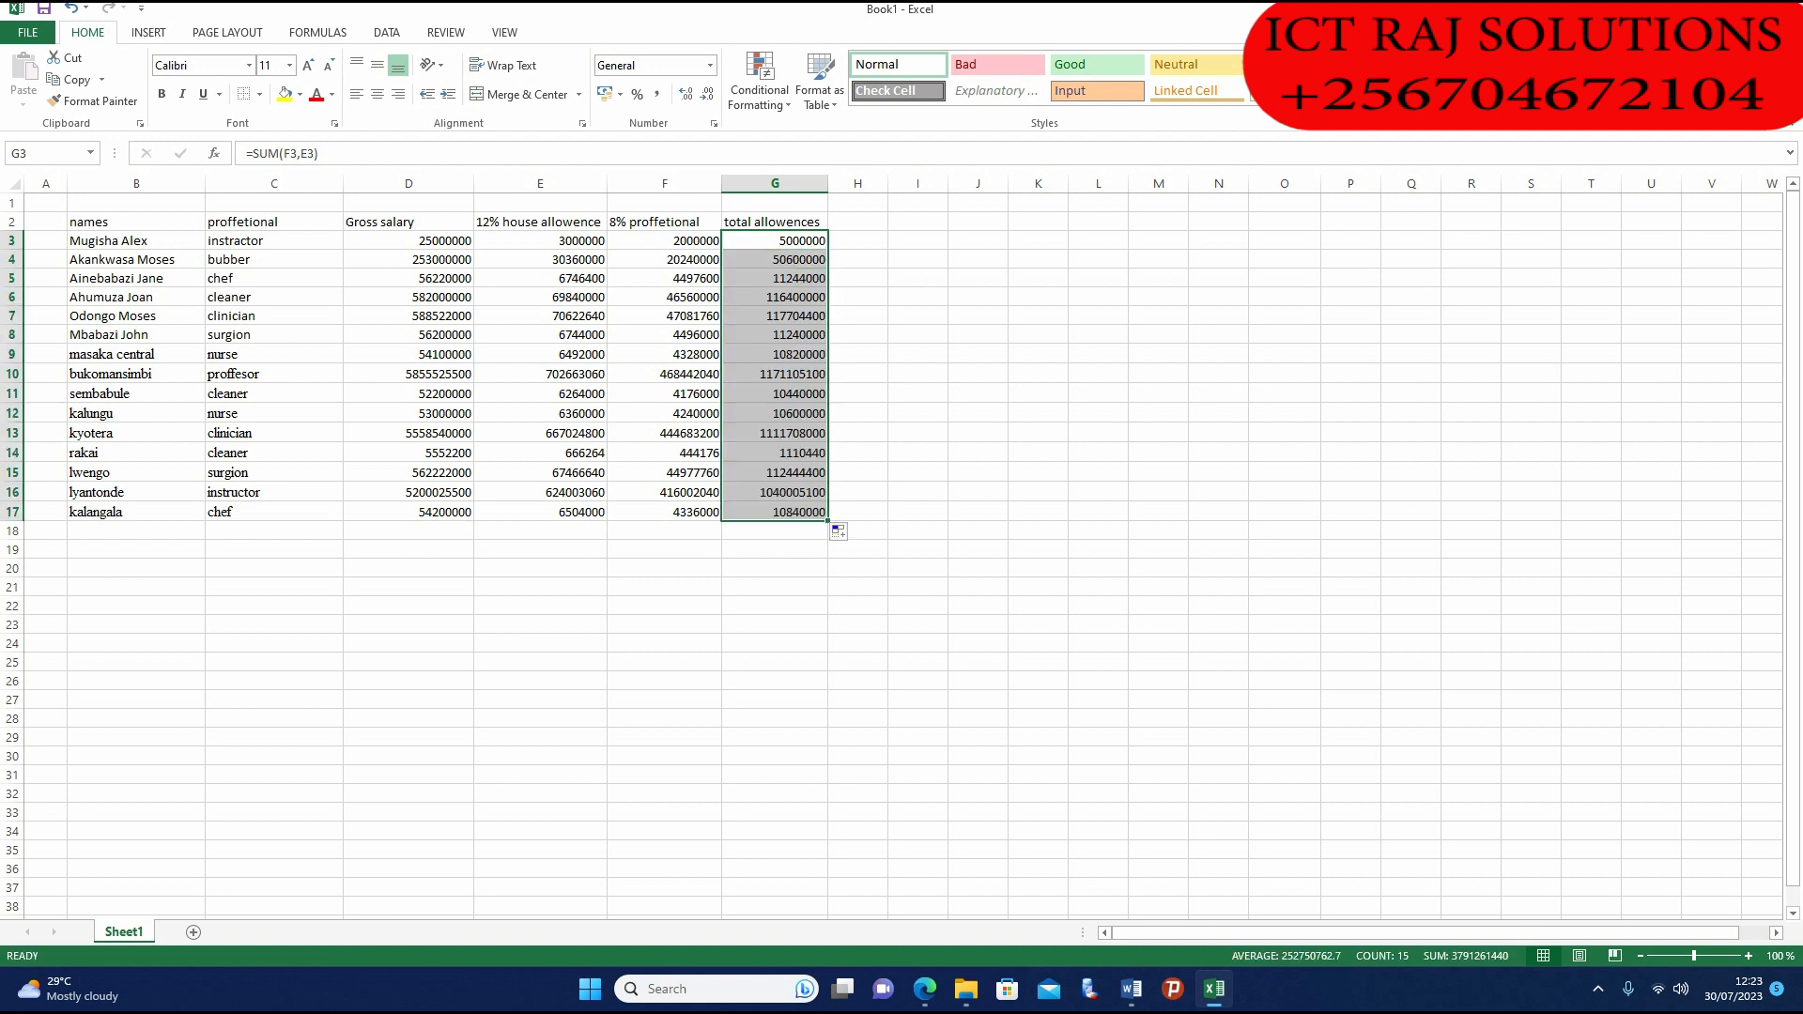
{"action": "left_click", "coordinate": [918, 315]}
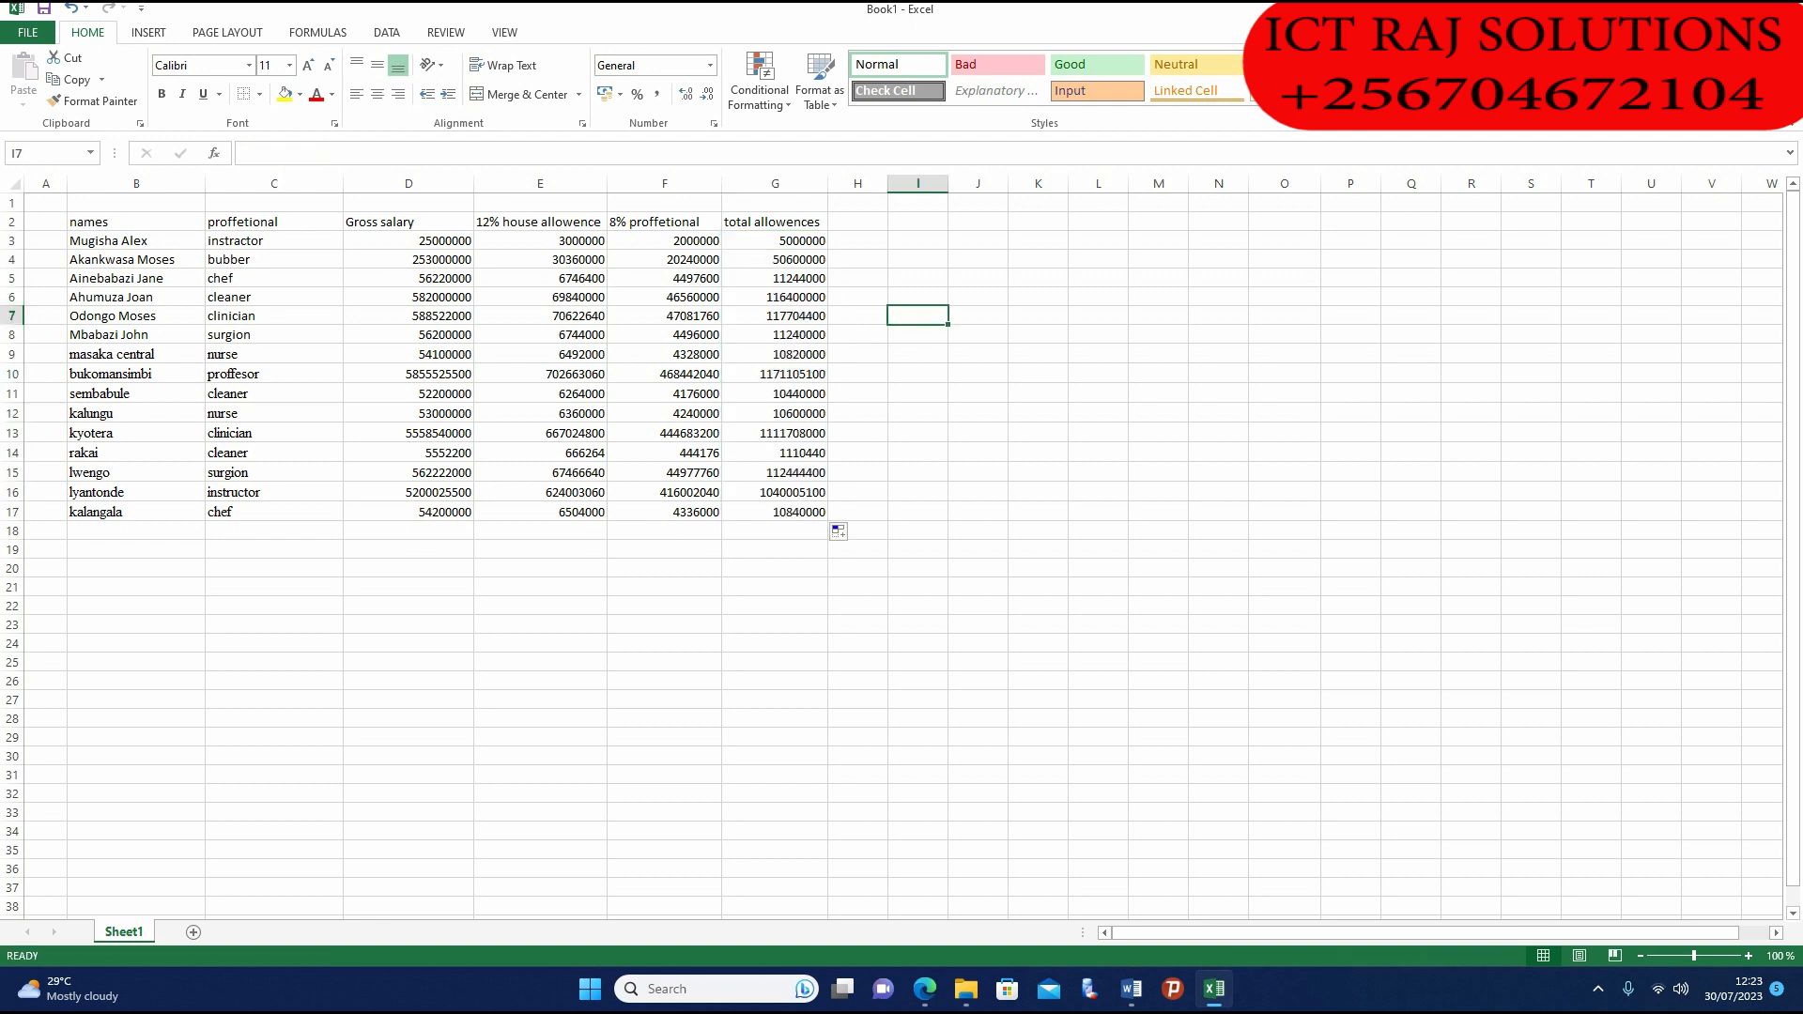
Step: Format the total allowances in G3:G17 as Currency with the USh symbol, no decimals and the black -USh1,234 negative style
{"action": "left_click_drag", "start_coordinate": [775, 240], "coordinate": [775, 512]}
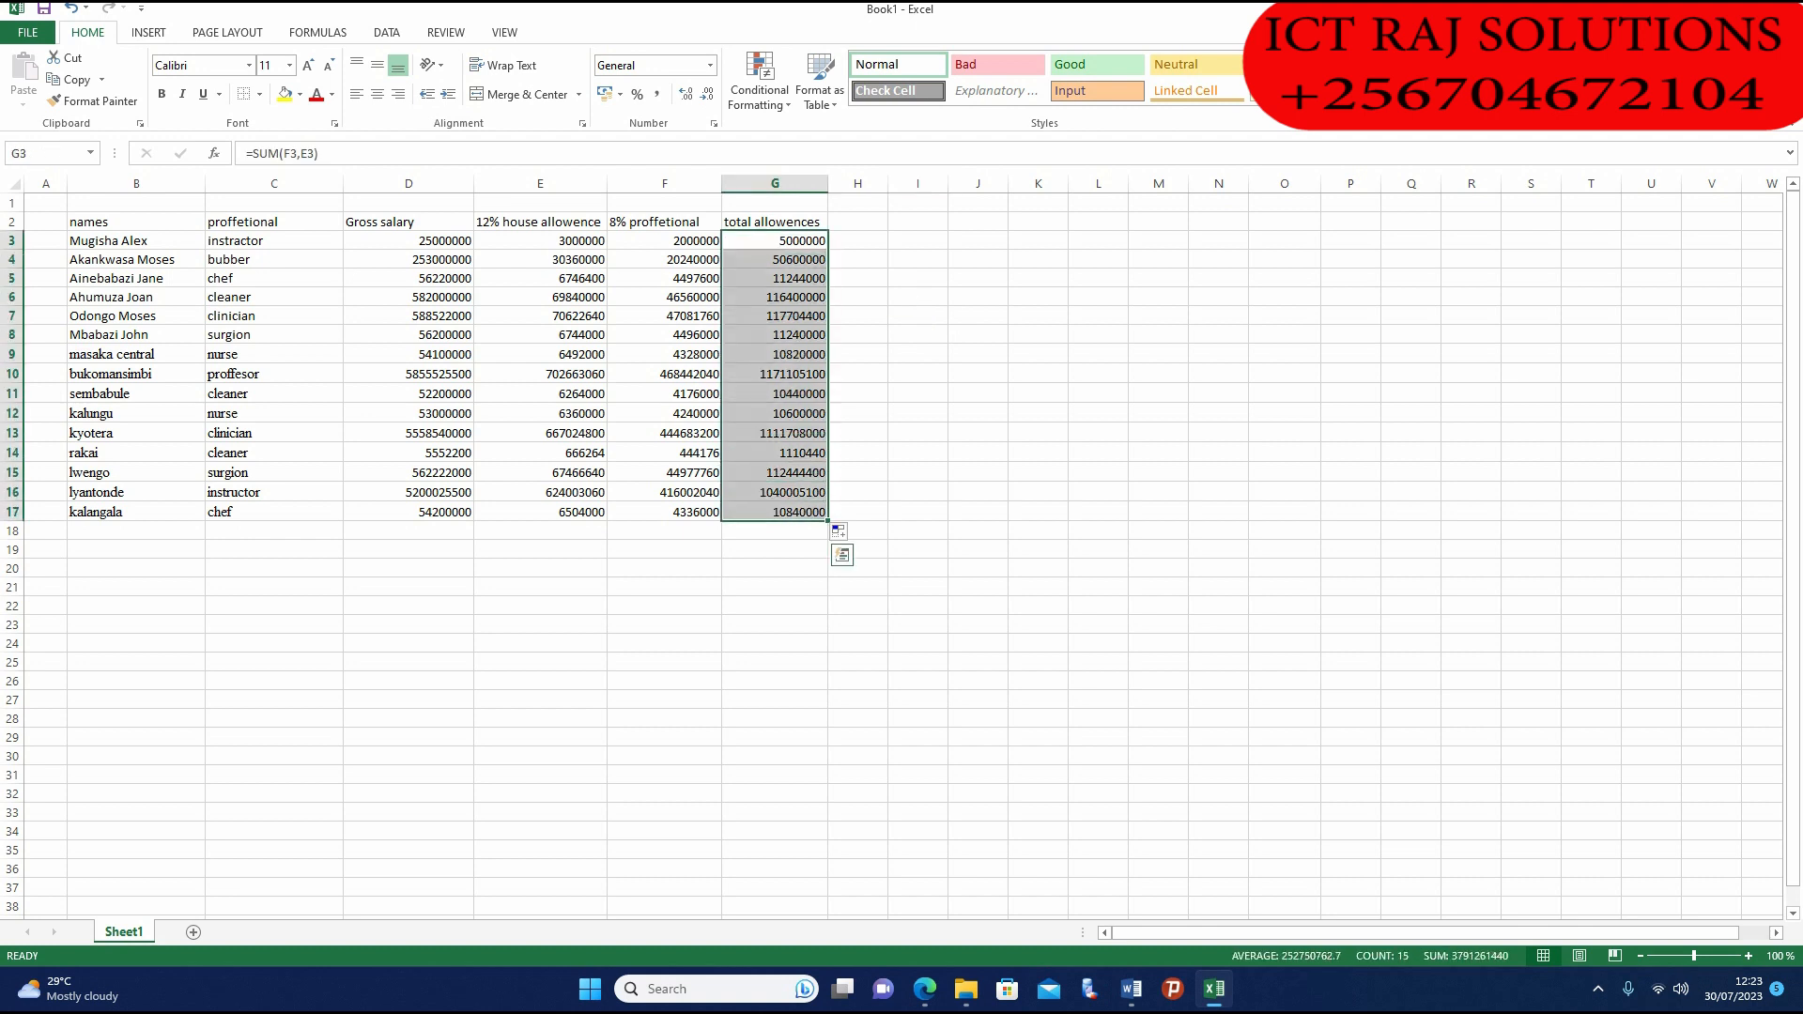
{"action": "right_click", "coordinate": [805, 264]}
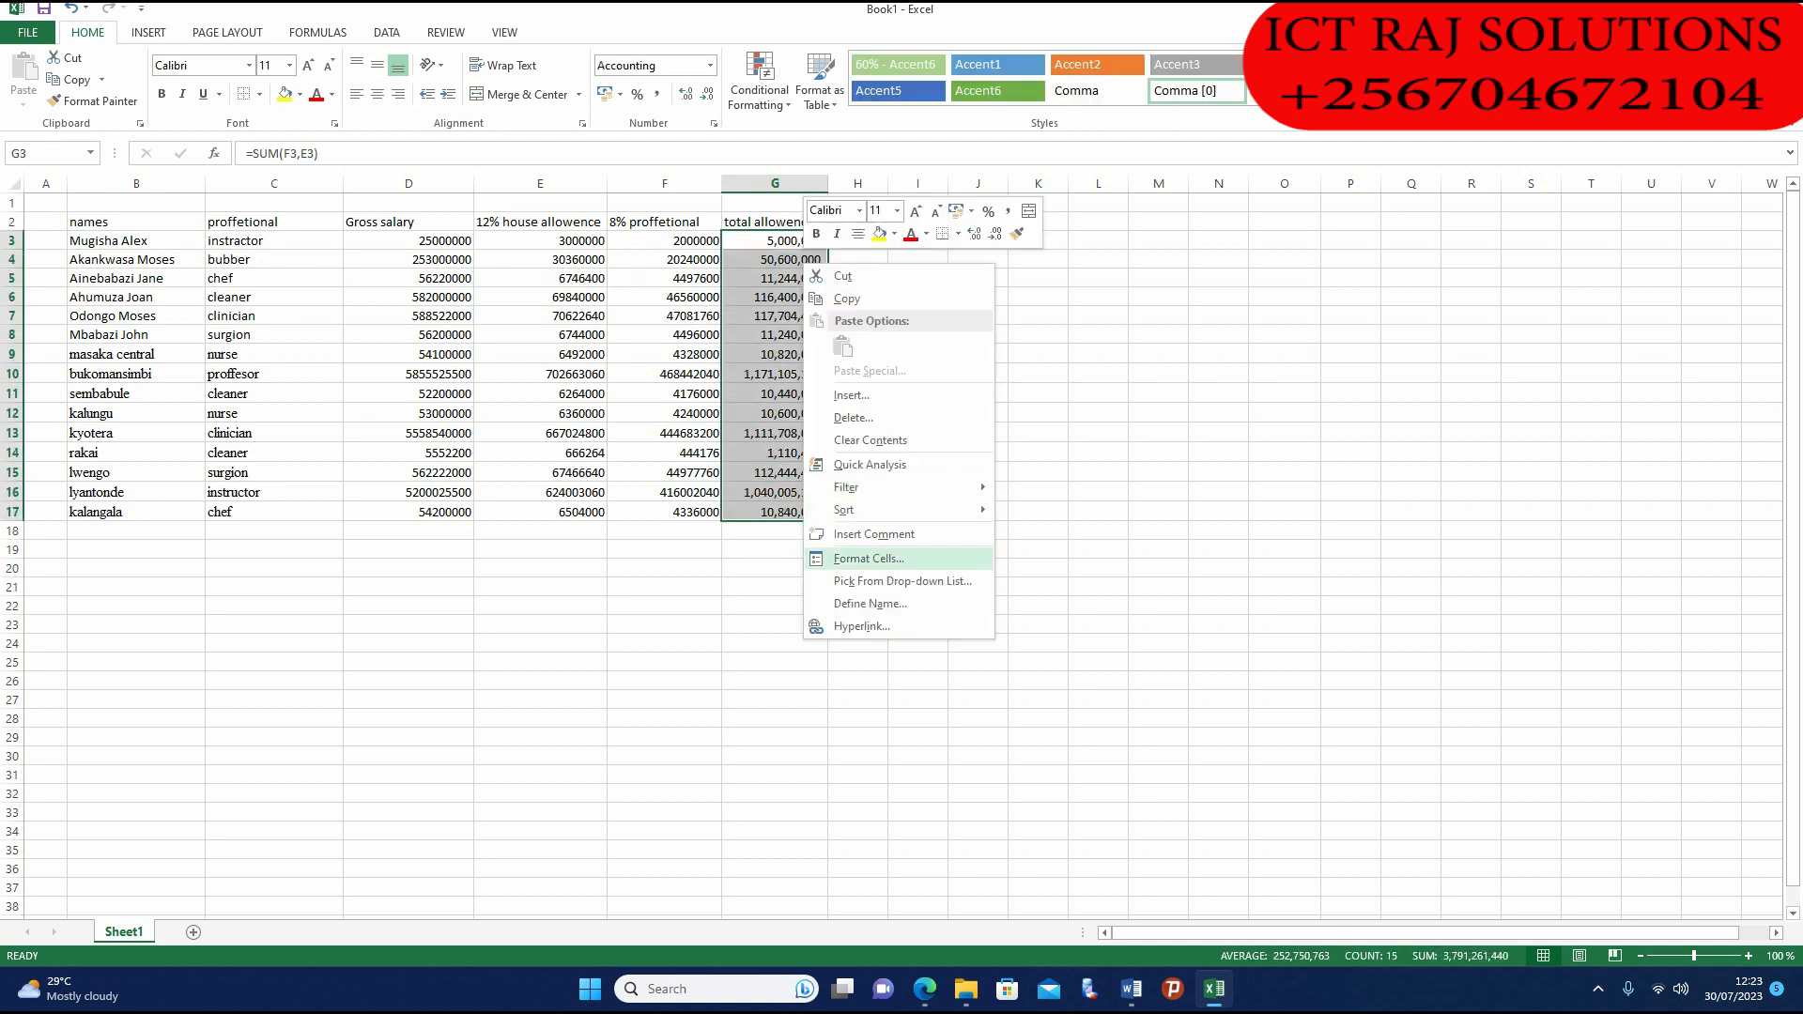
{"action": "left_click", "coordinate": [869, 558]}
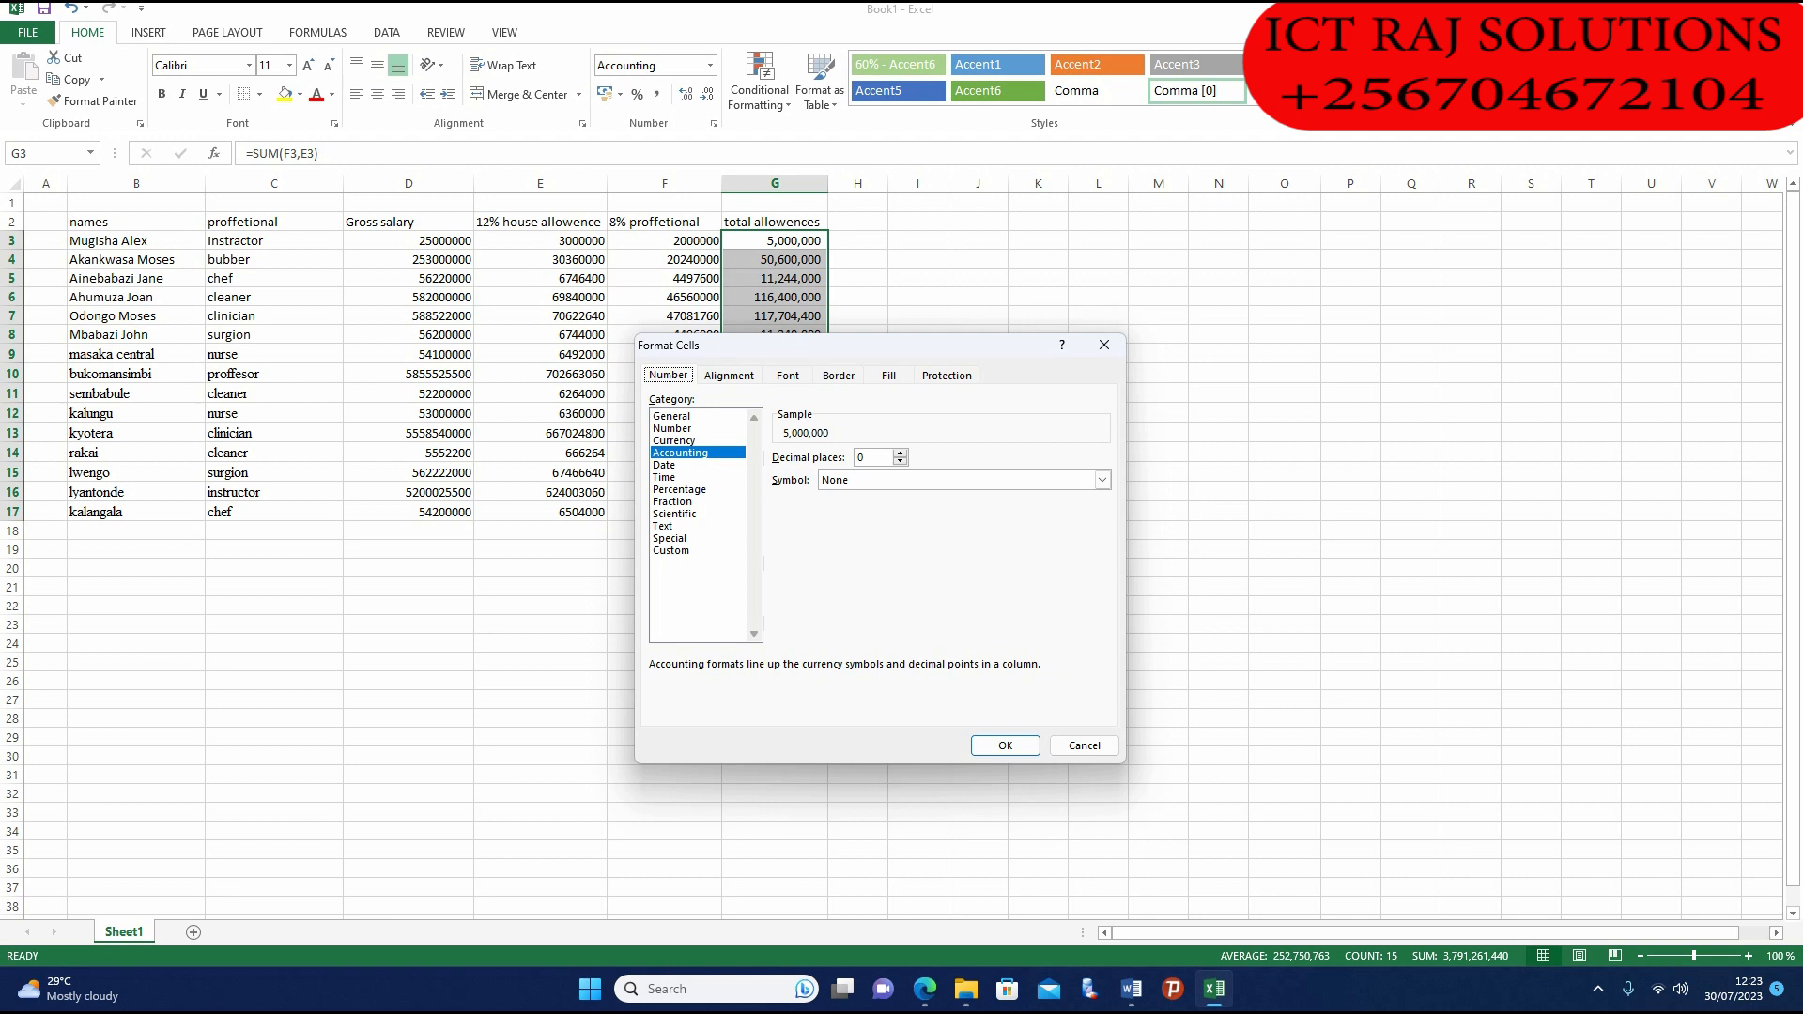
{"action": "left_click", "coordinate": [675, 440]}
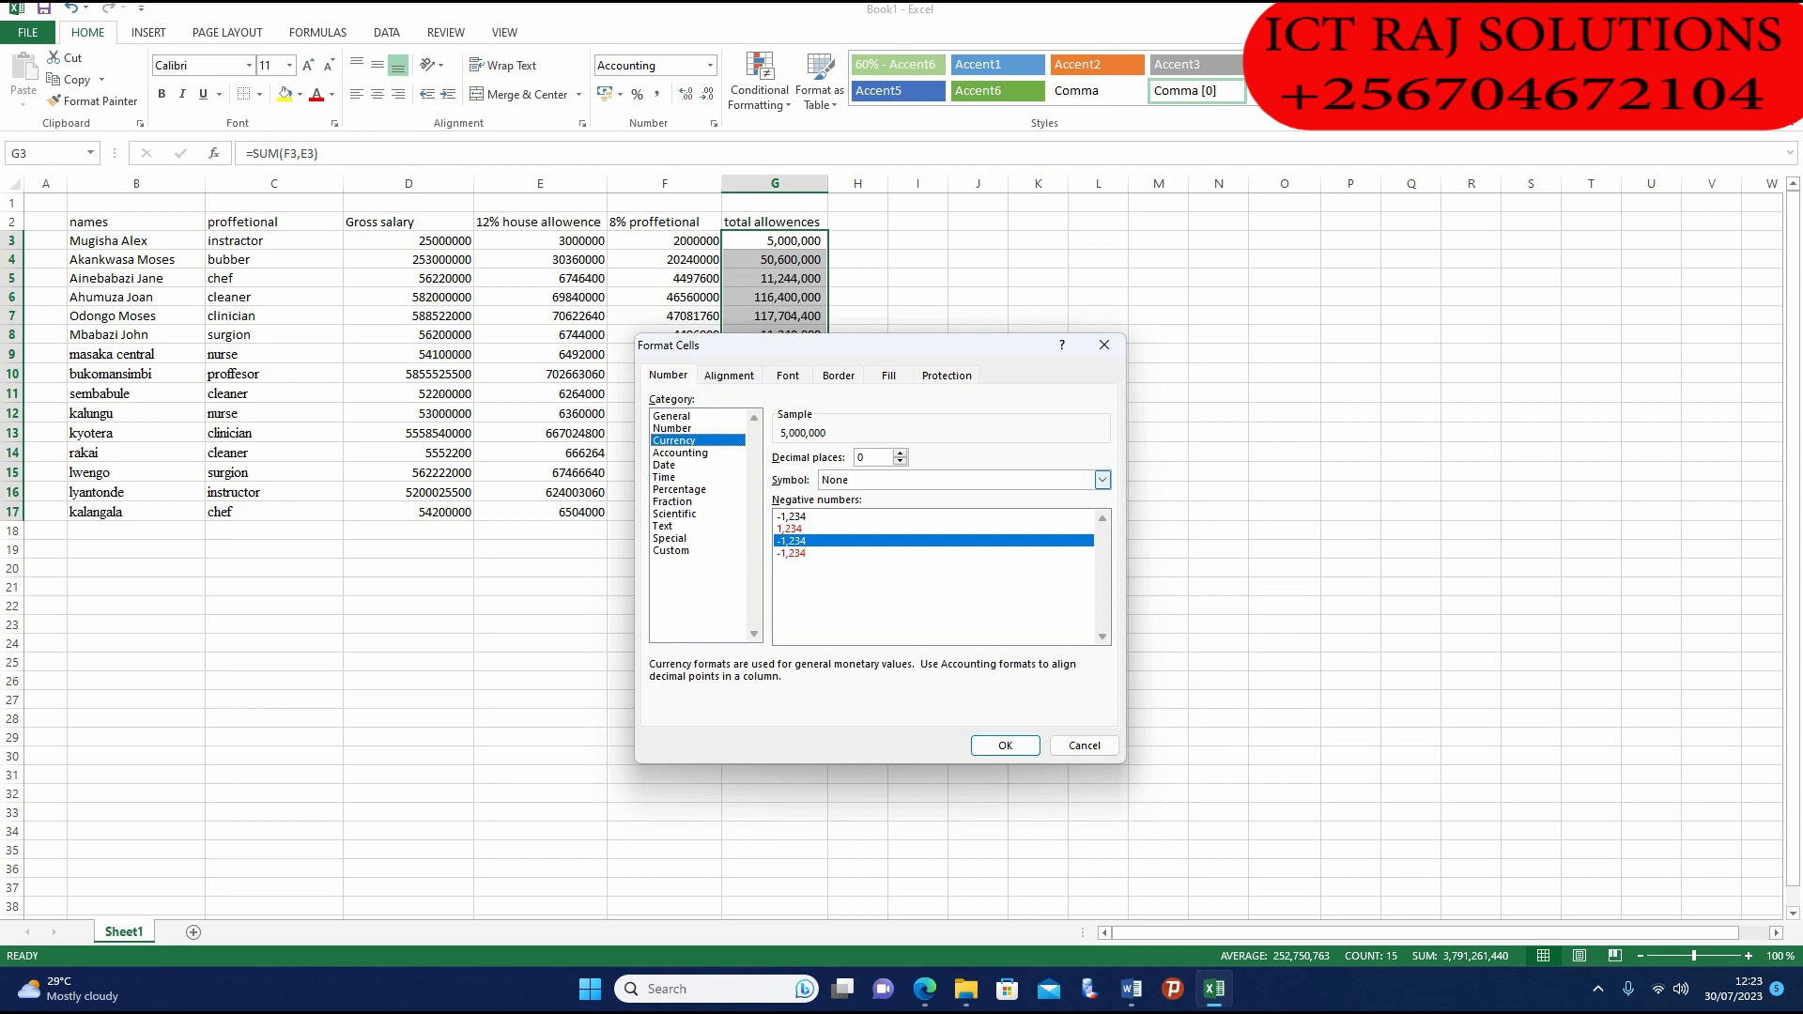
{"action": "left_click", "coordinate": [1103, 480]}
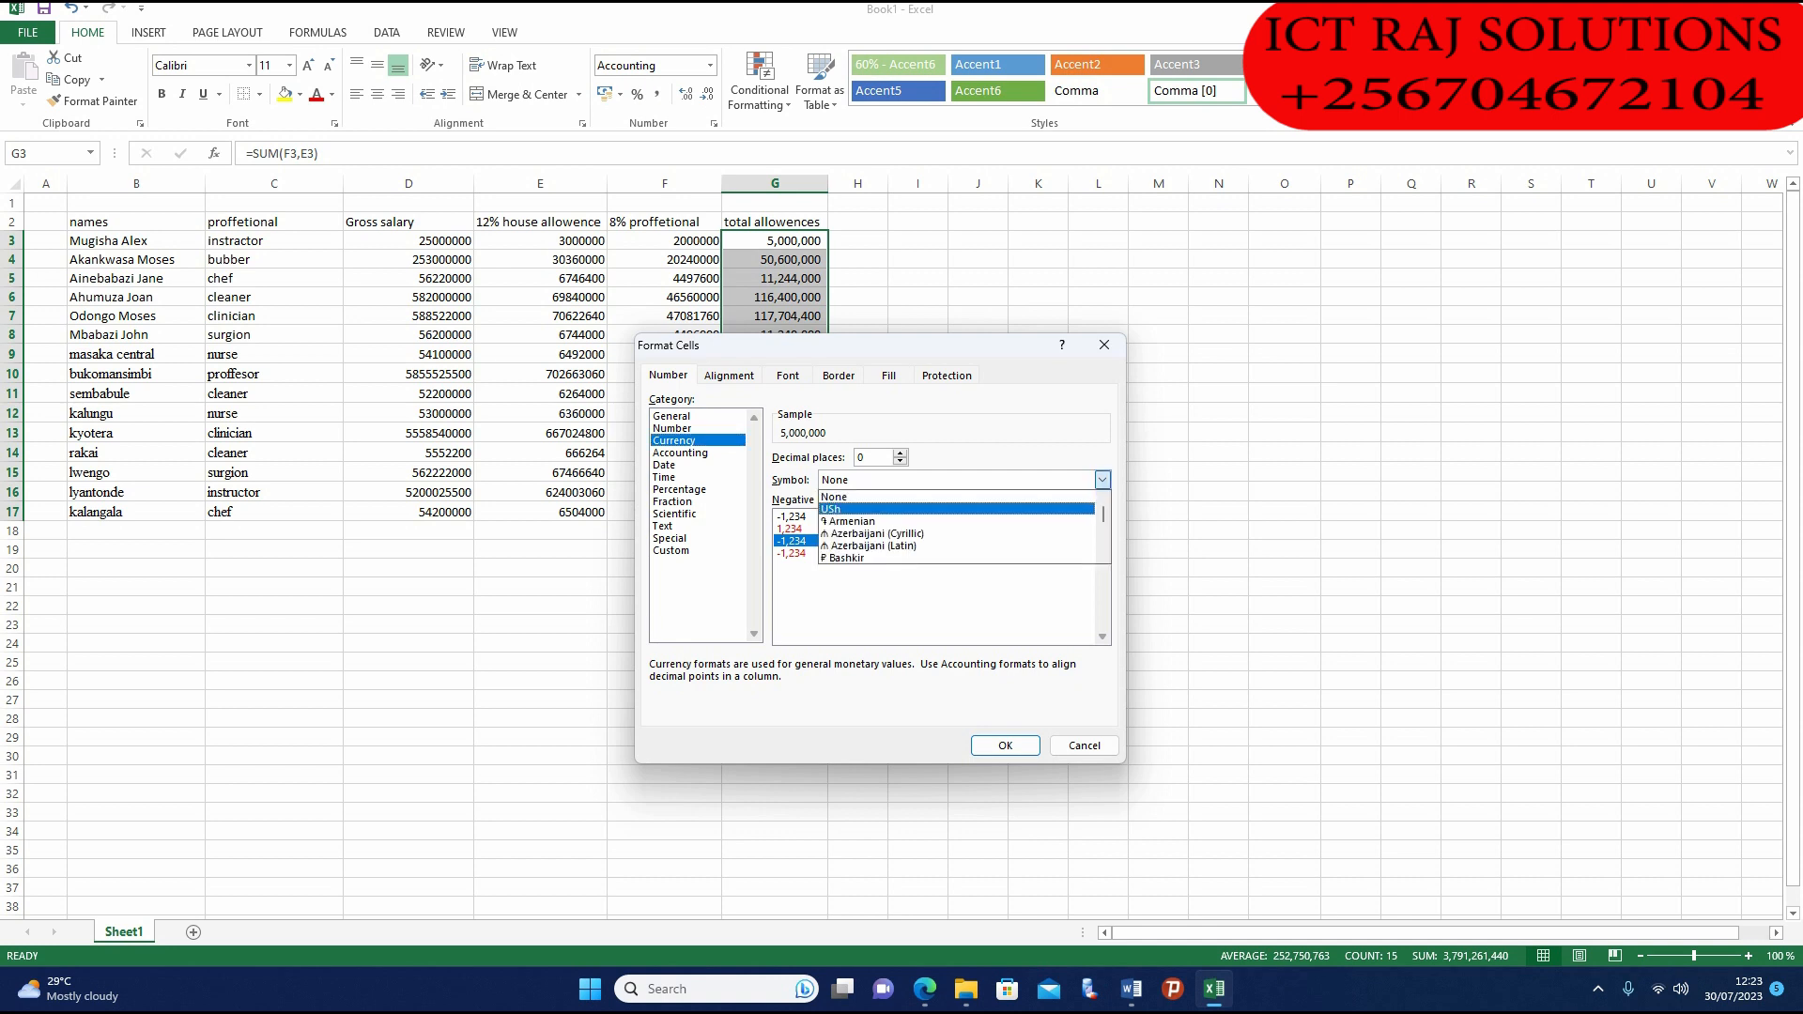
{"action": "left_click", "coordinate": [939, 509]}
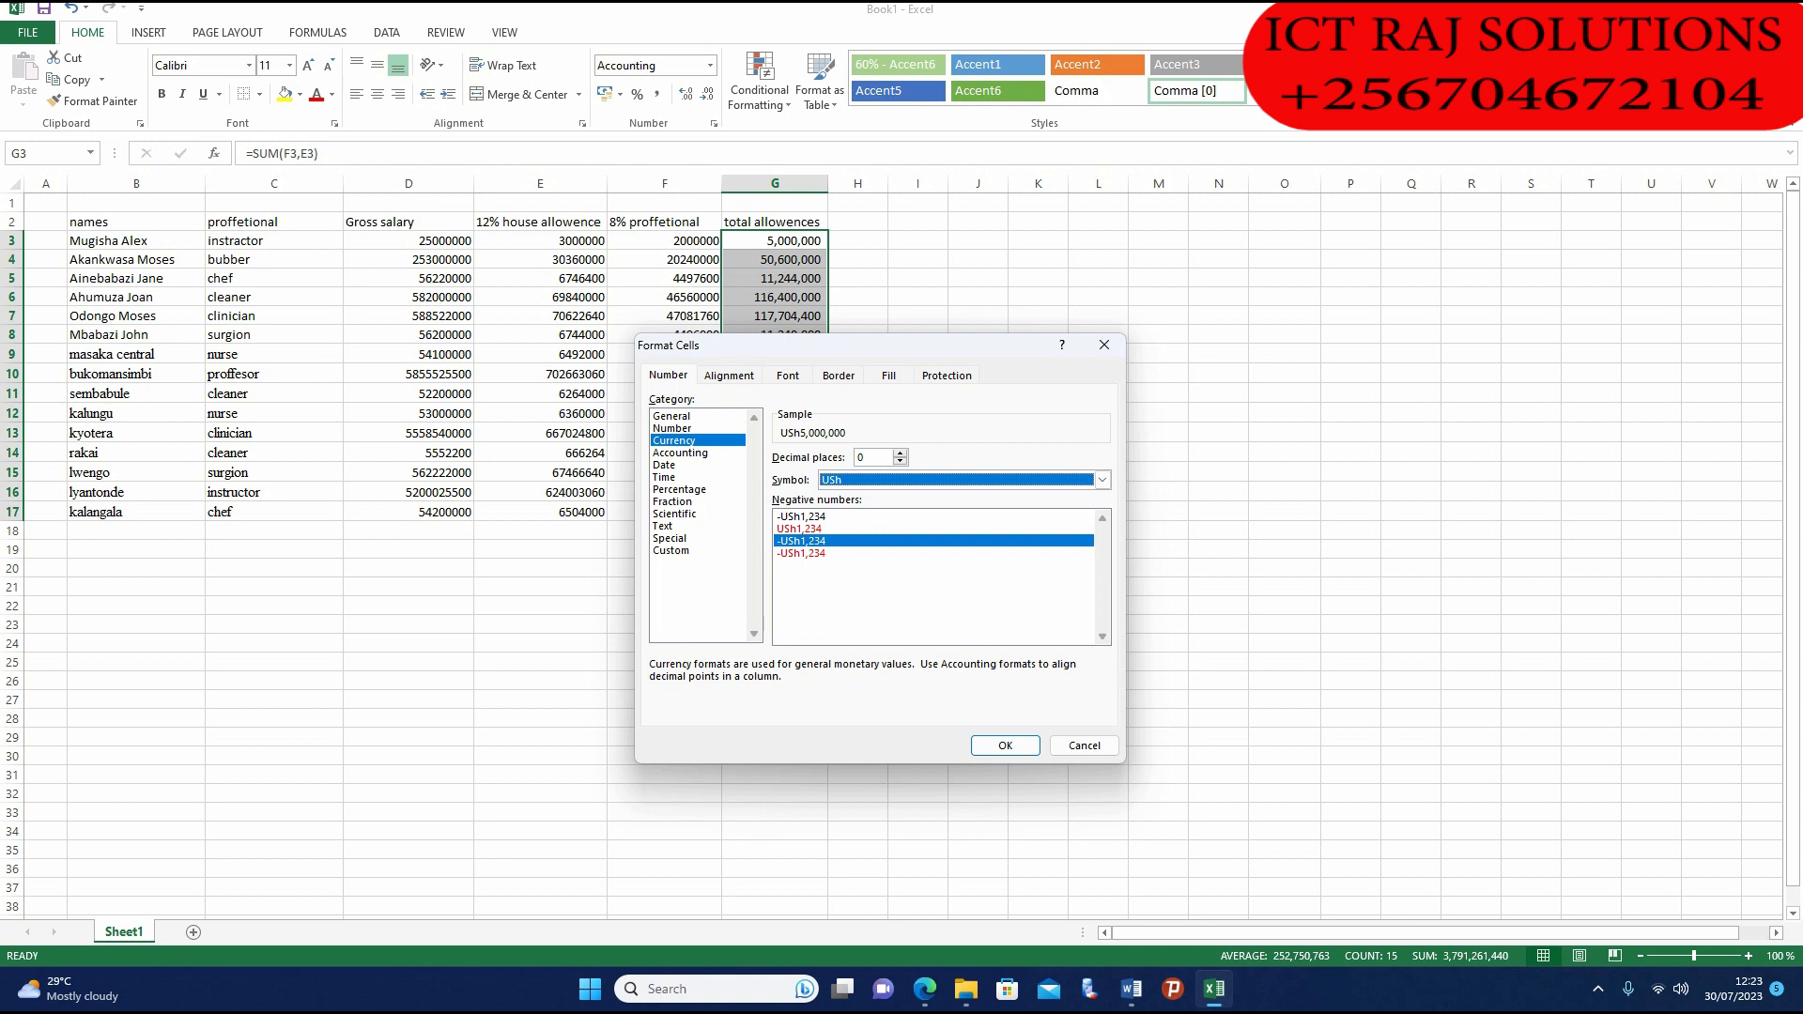
{"action": "left_click", "coordinate": [933, 529]}
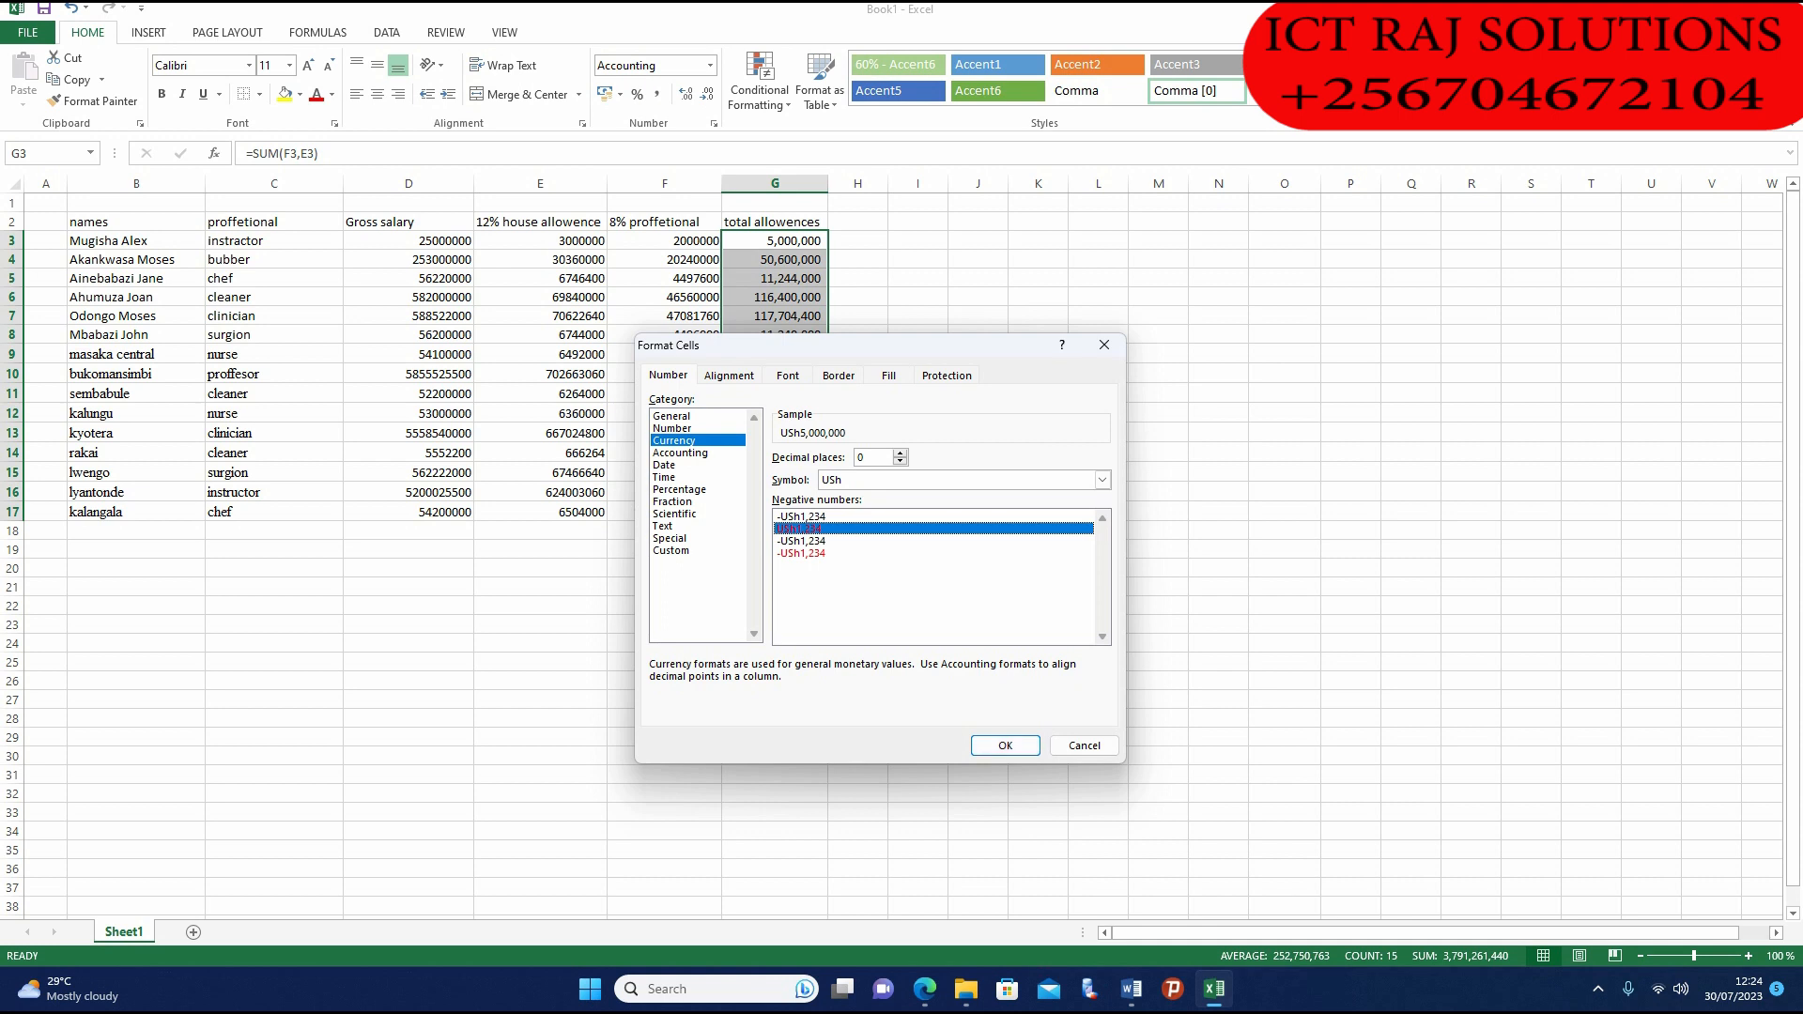
{"action": "left_click", "coordinate": [934, 516]}
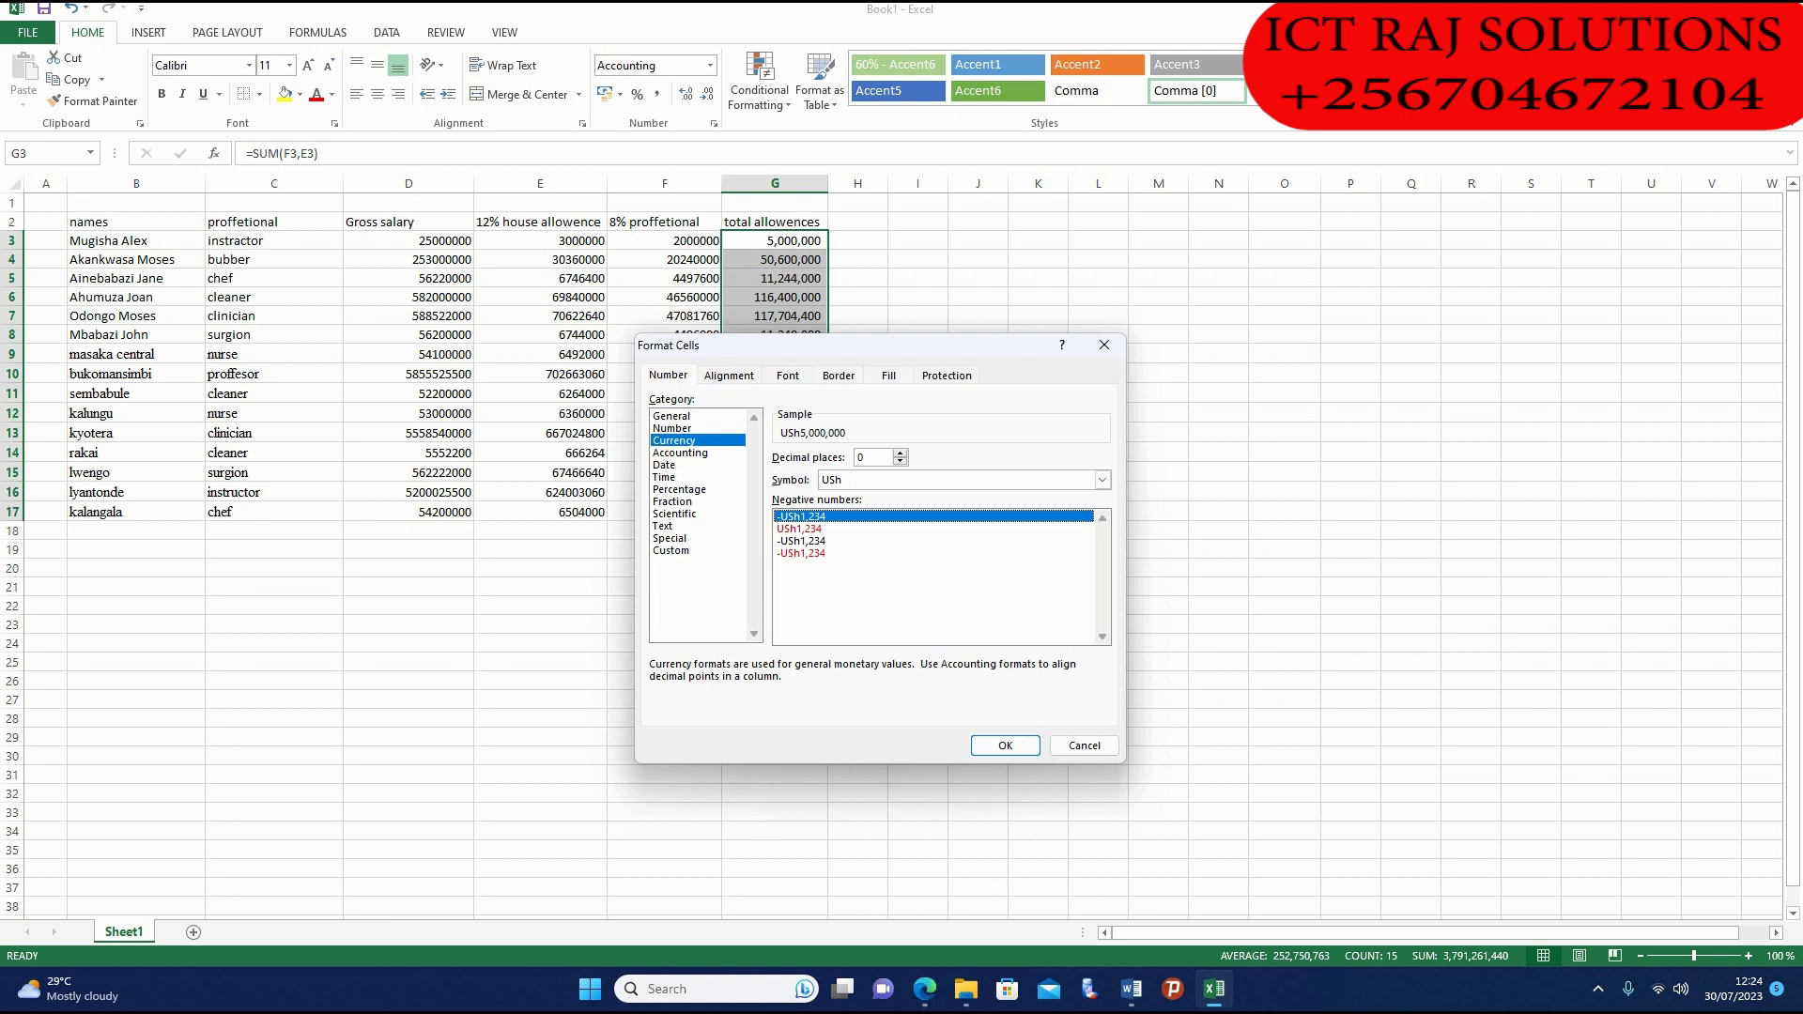
{"action": "key", "text": "Return"}
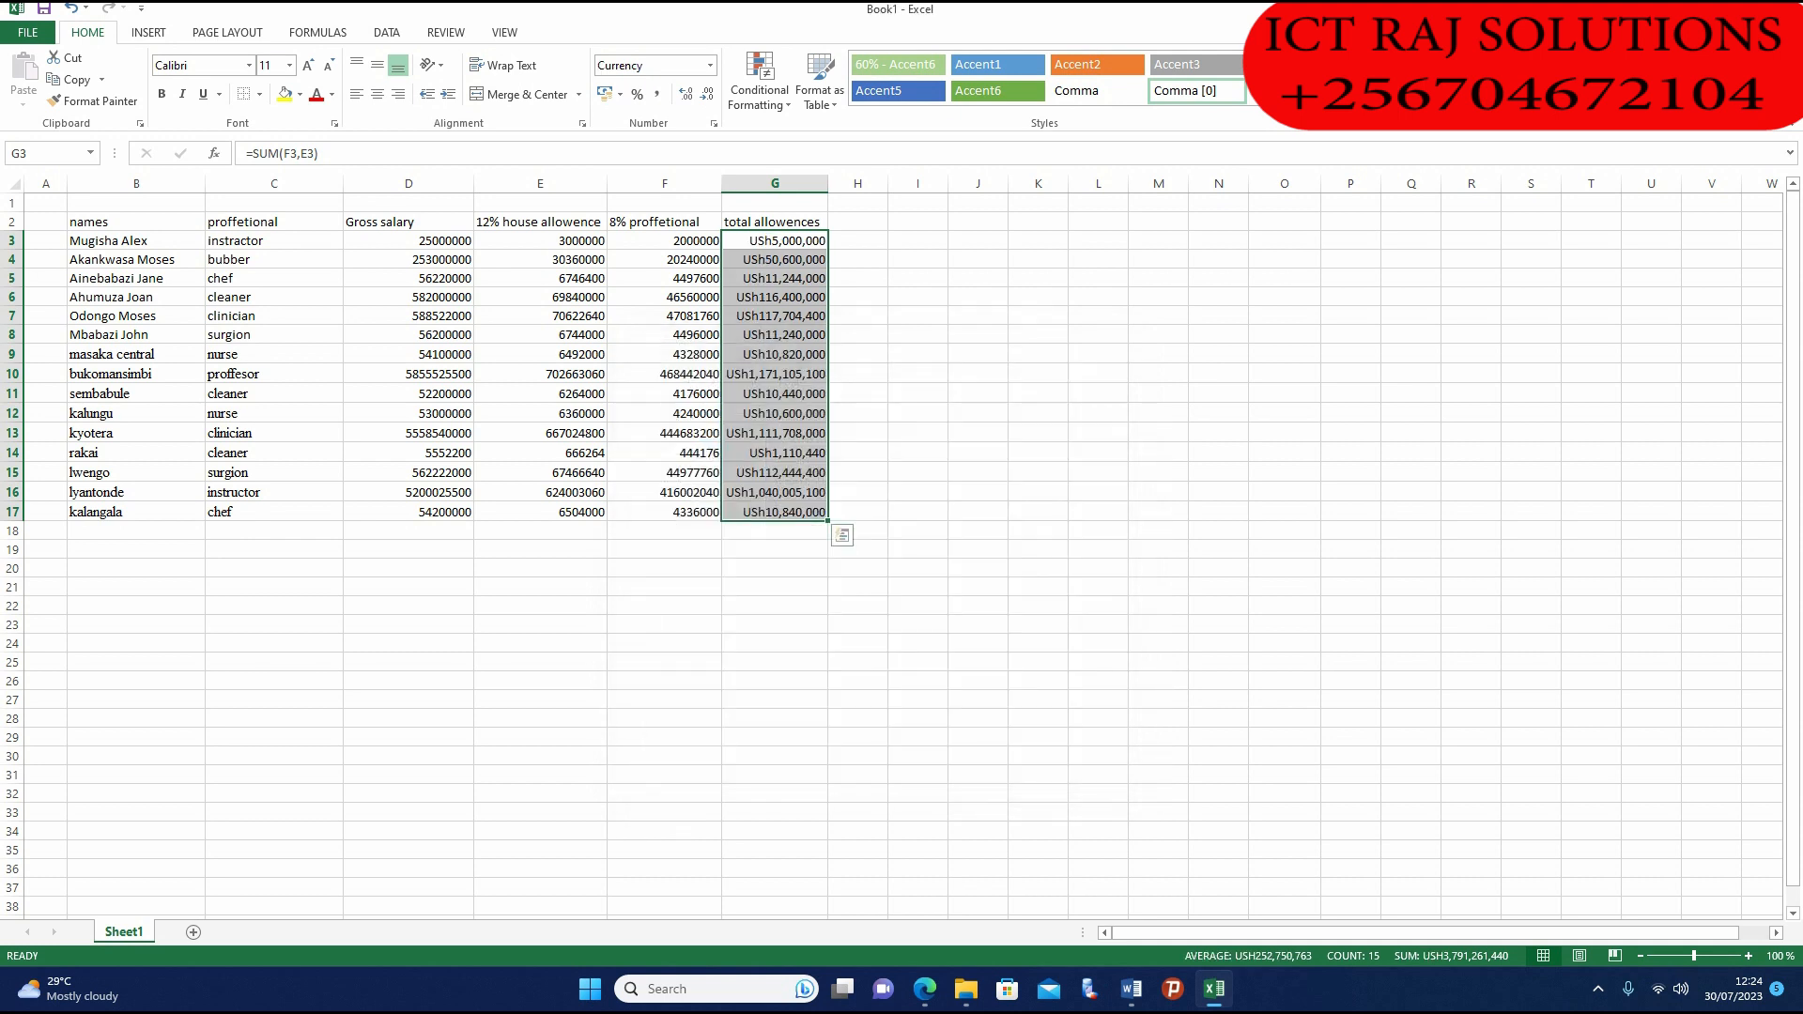
{"action": "left_click", "coordinate": [978, 492]}
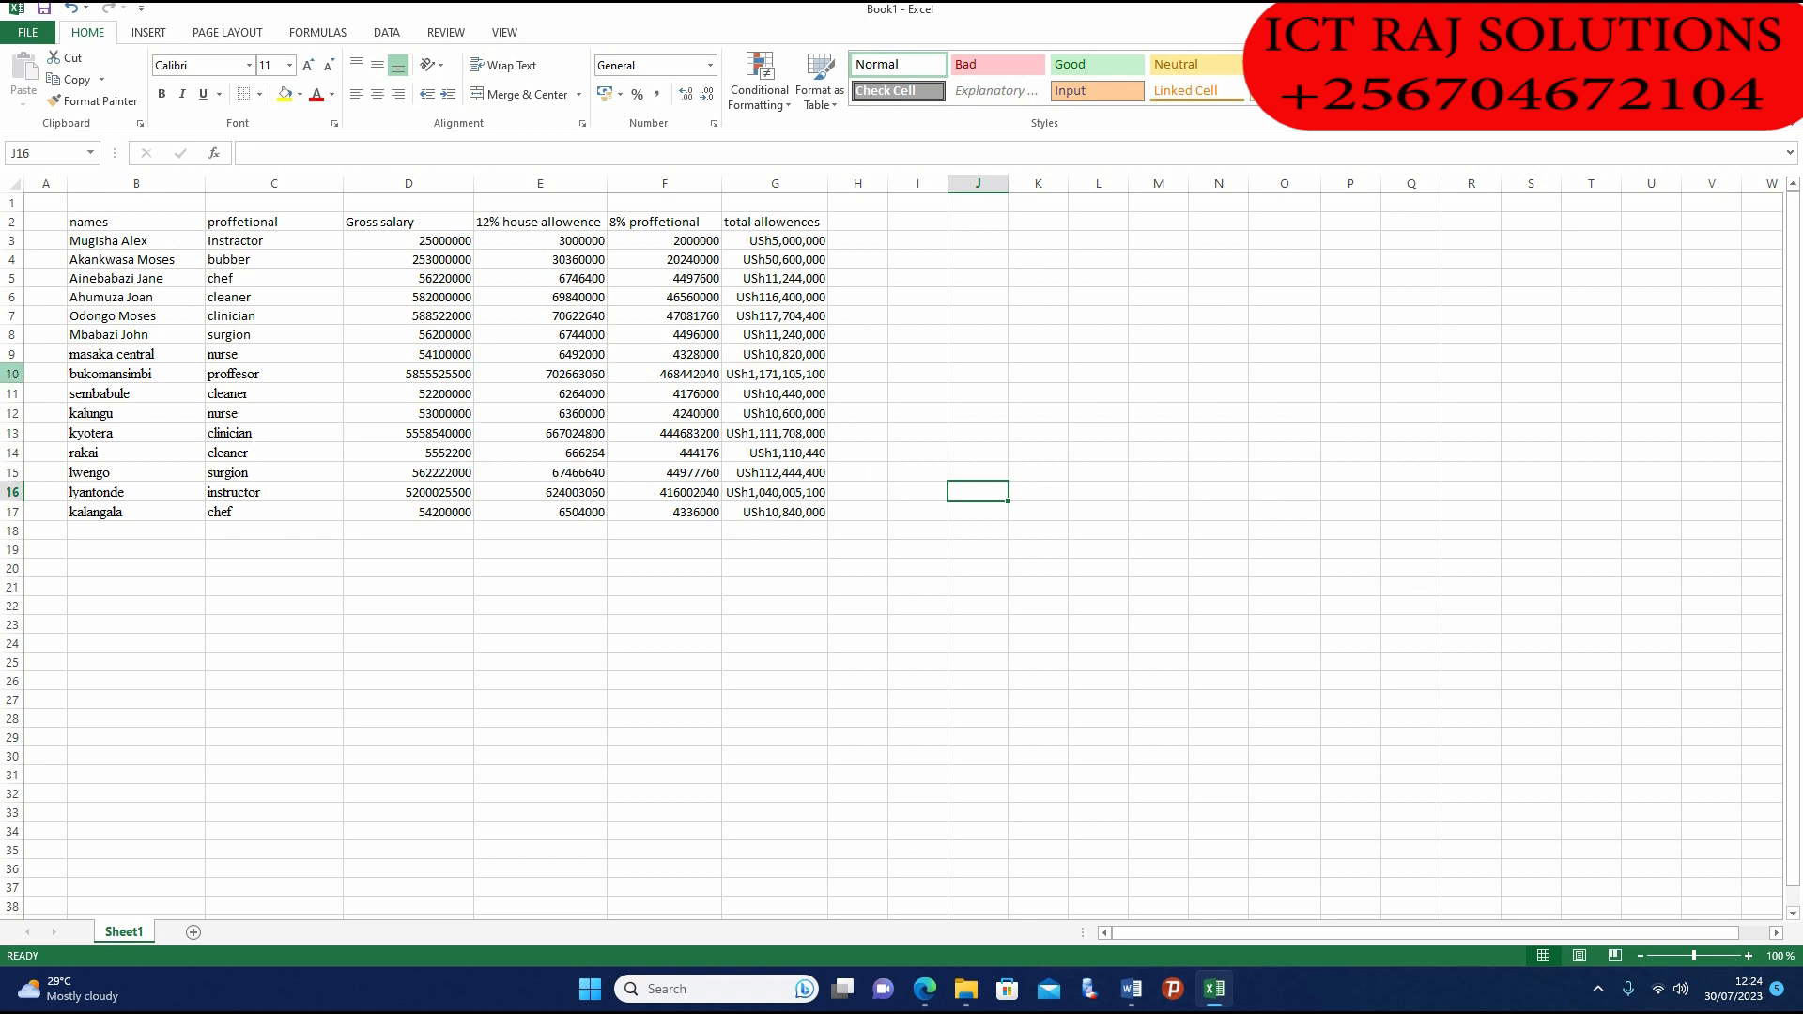
Step: Set data validation on A3:A17 to allow only whole numbers between 001 and 200
{"action": "left_click", "coordinate": [45, 222]}
{"action": "left_click", "coordinate": [45, 240]}
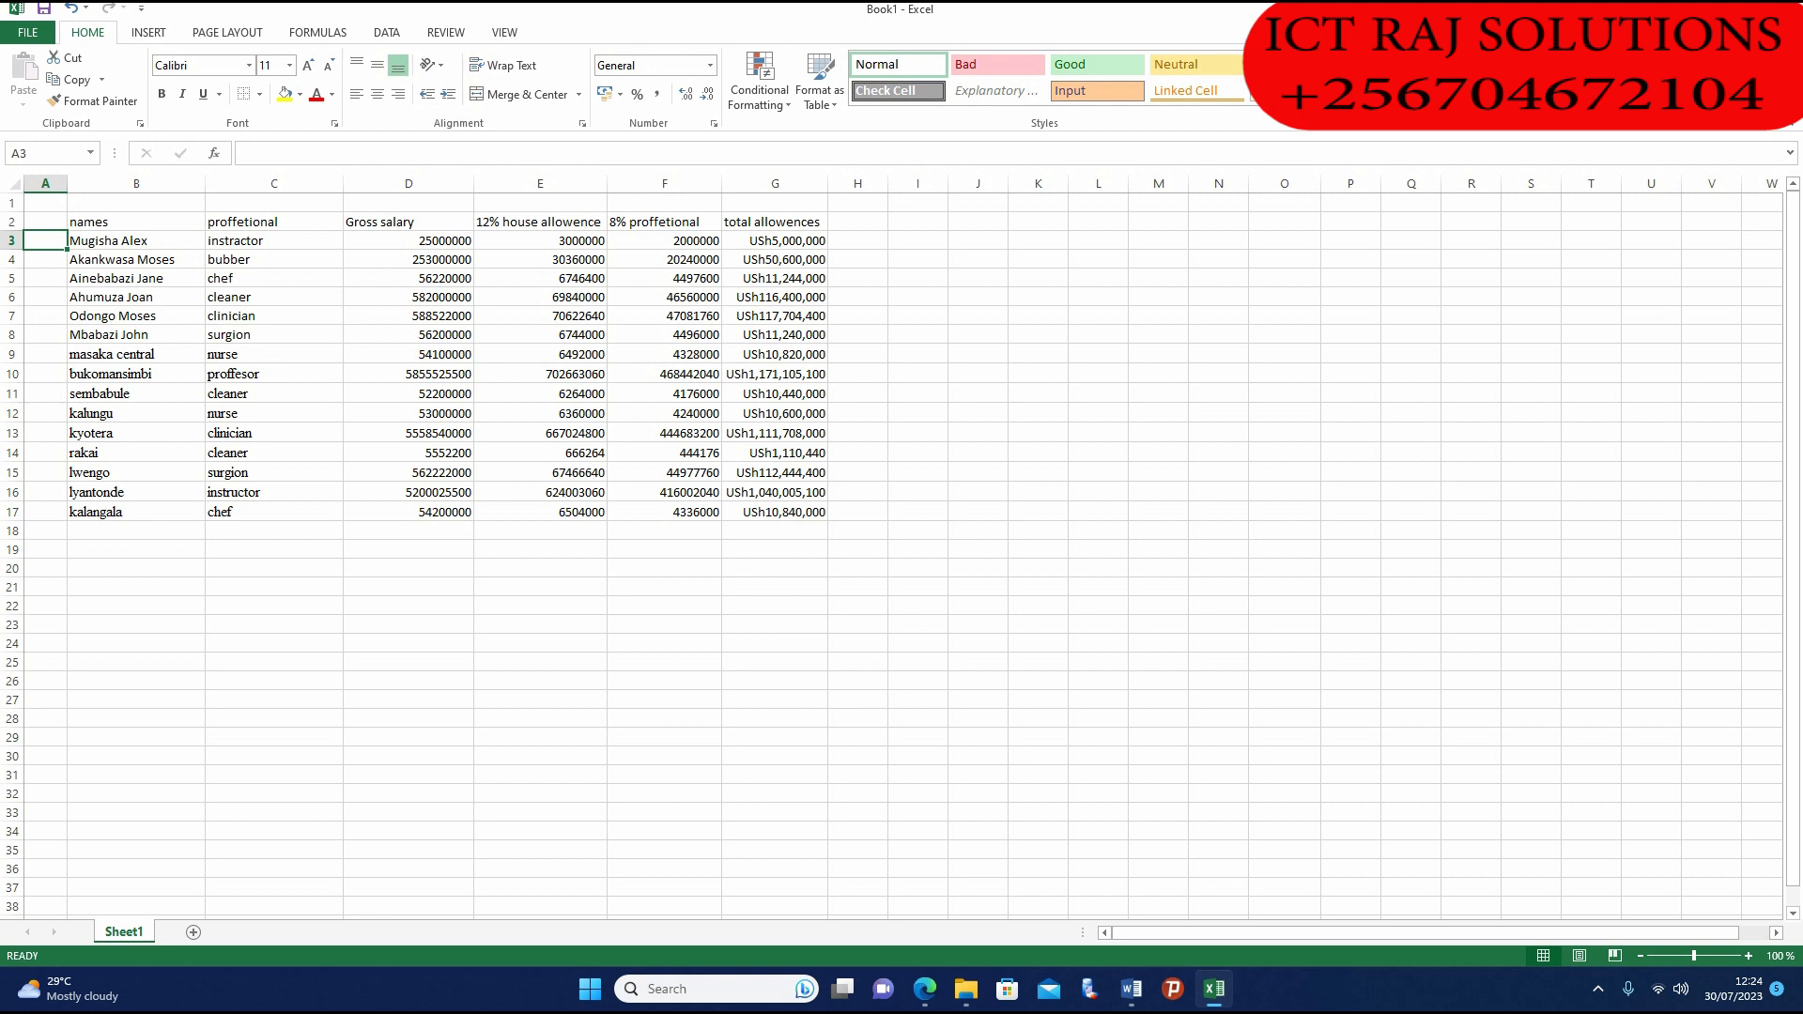
{"action": "left_click_drag", "start_coordinate": [45, 240], "coordinate": [46, 511]}
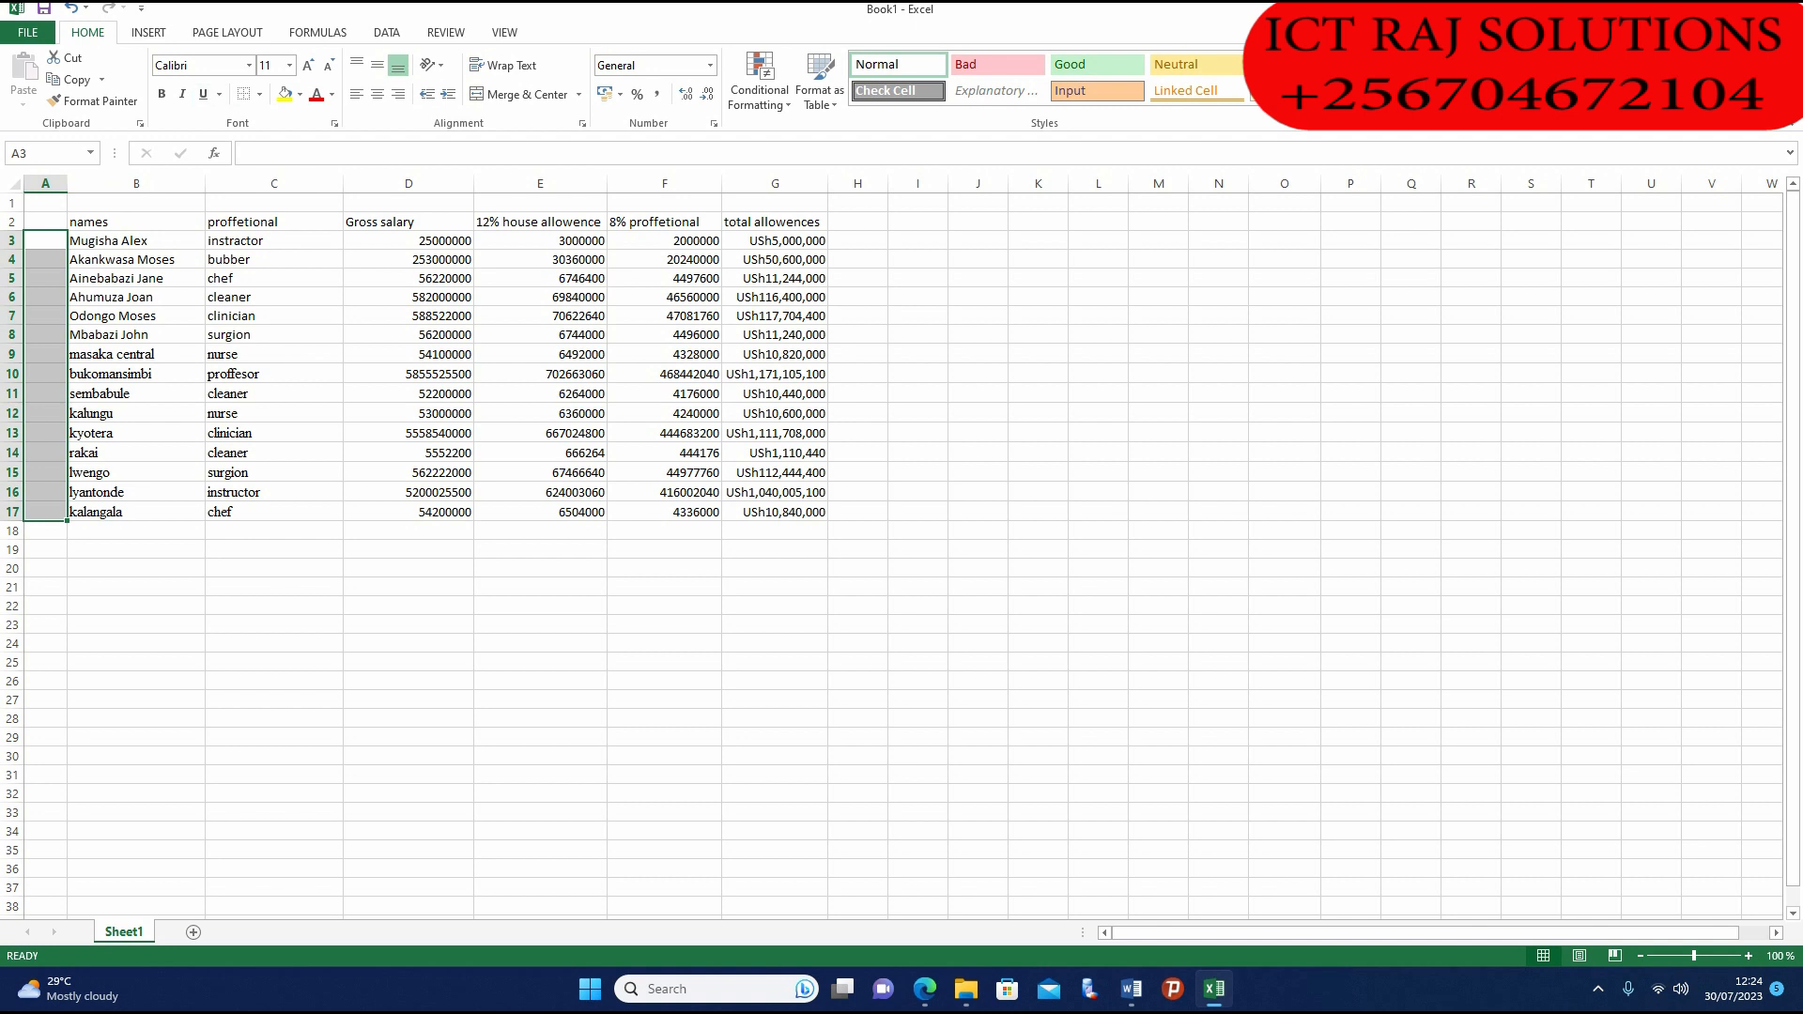
{"action": "left_click", "coordinate": [387, 33]}
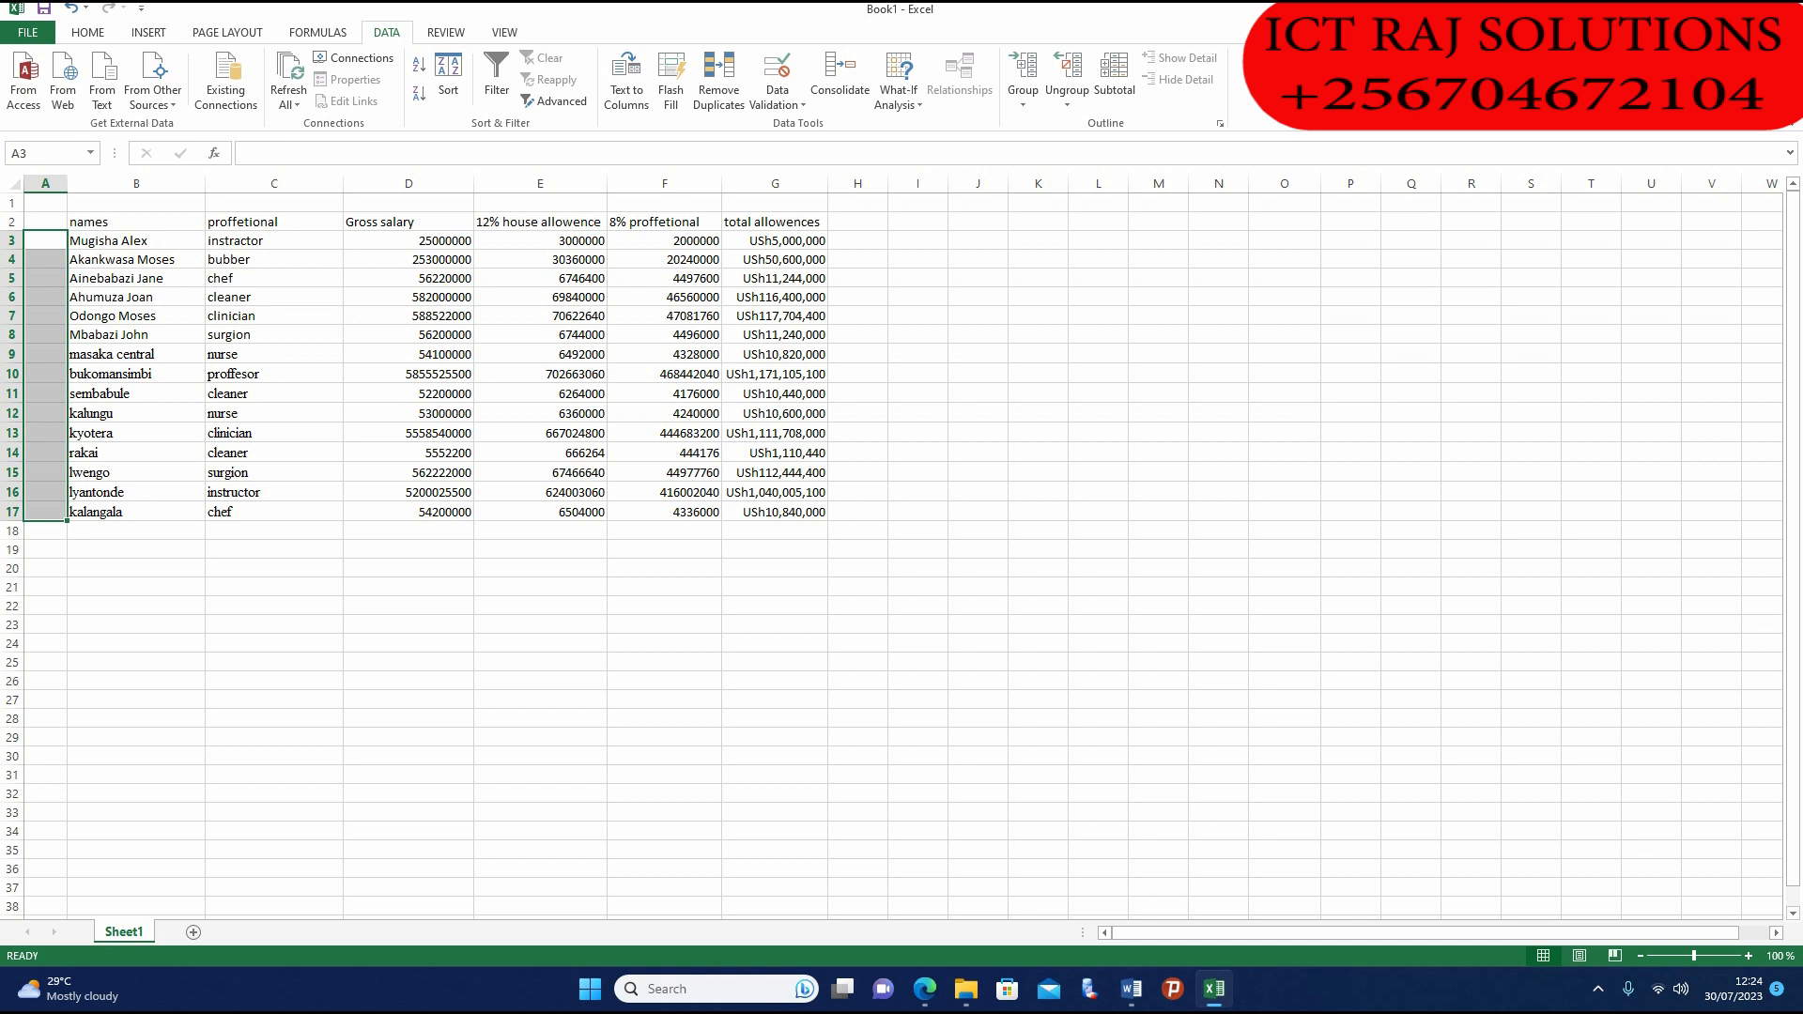
{"action": "left_click", "coordinate": [778, 102]}
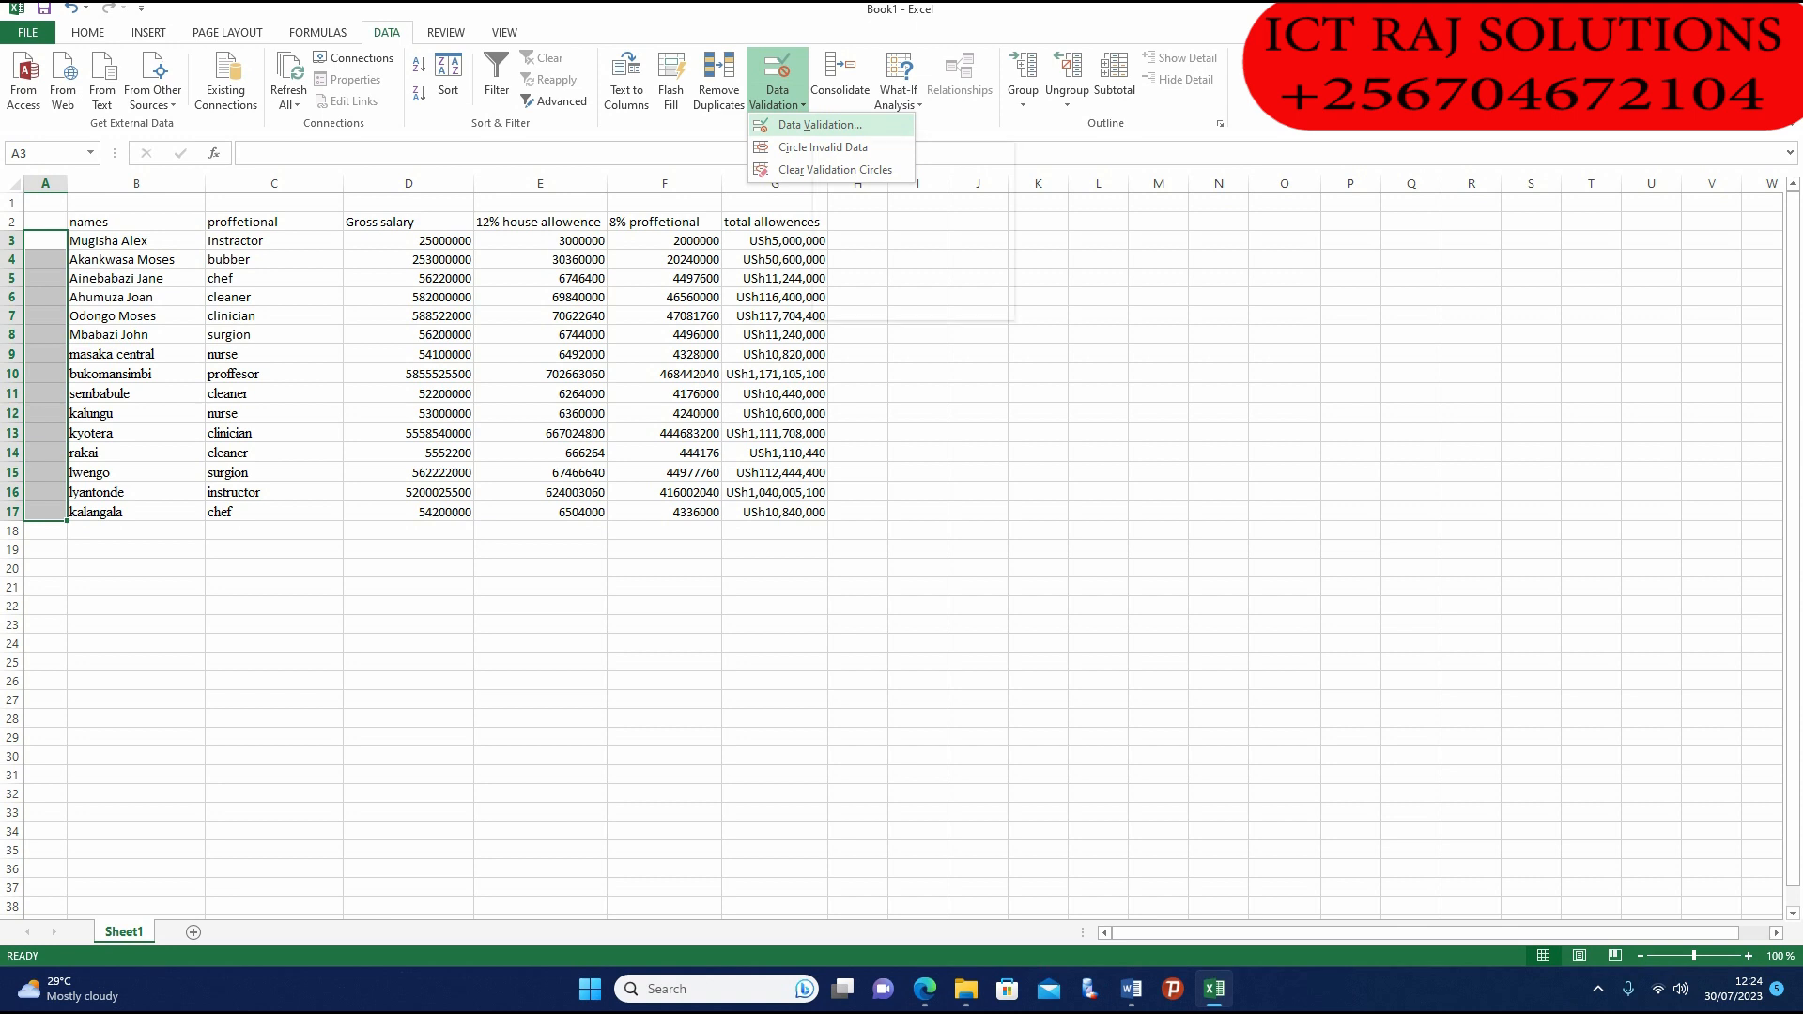
{"action": "left_click", "coordinate": [819, 125]}
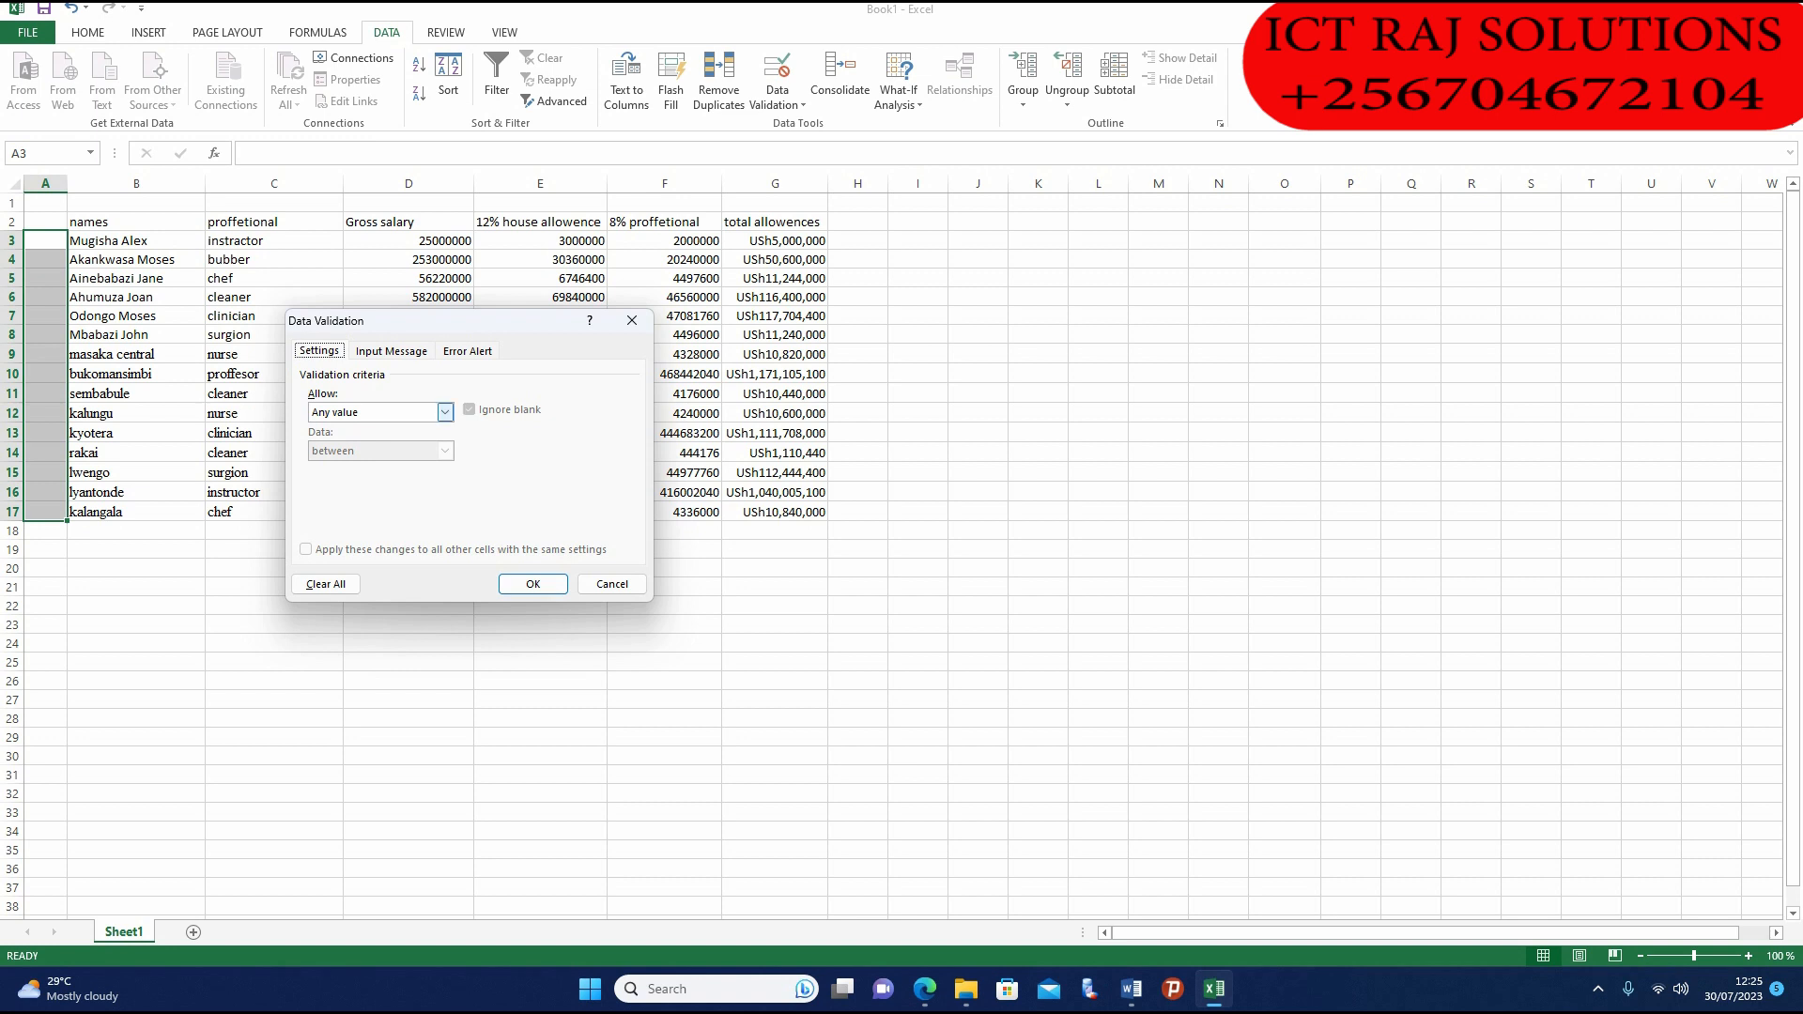
{"action": "left_click", "coordinate": [446, 412]}
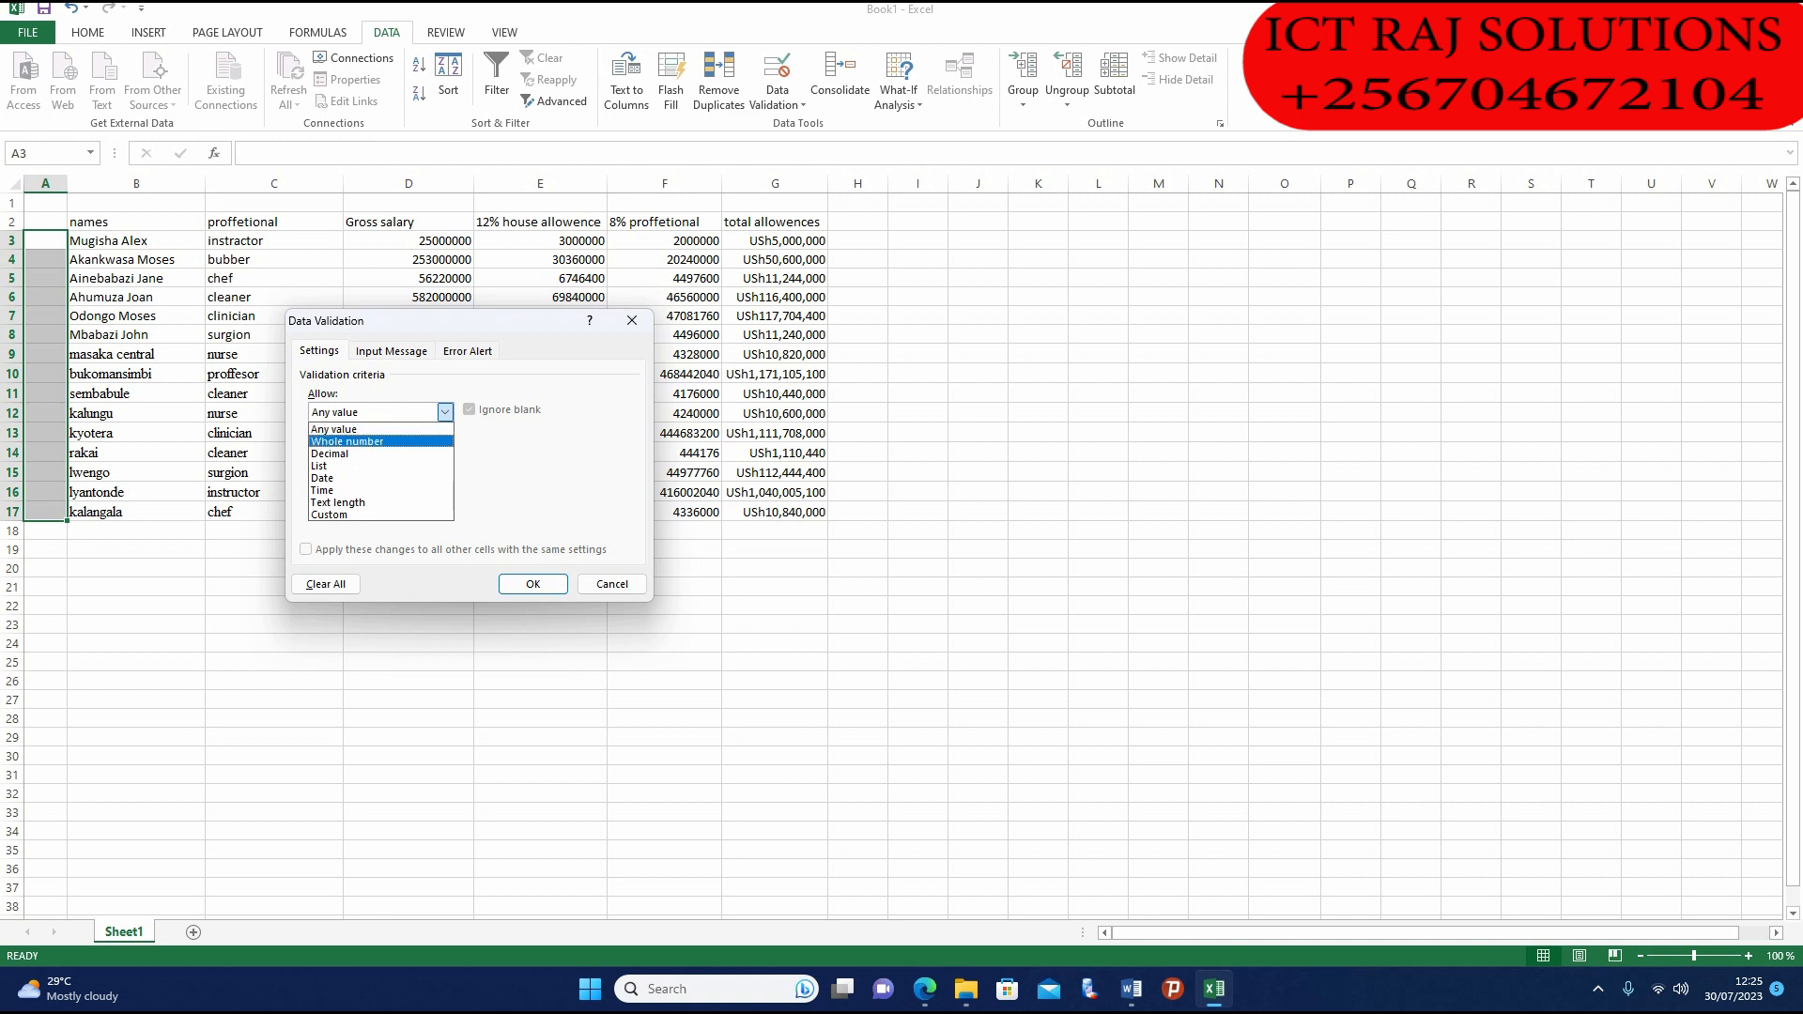
{"action": "left_click", "coordinate": [428, 441]}
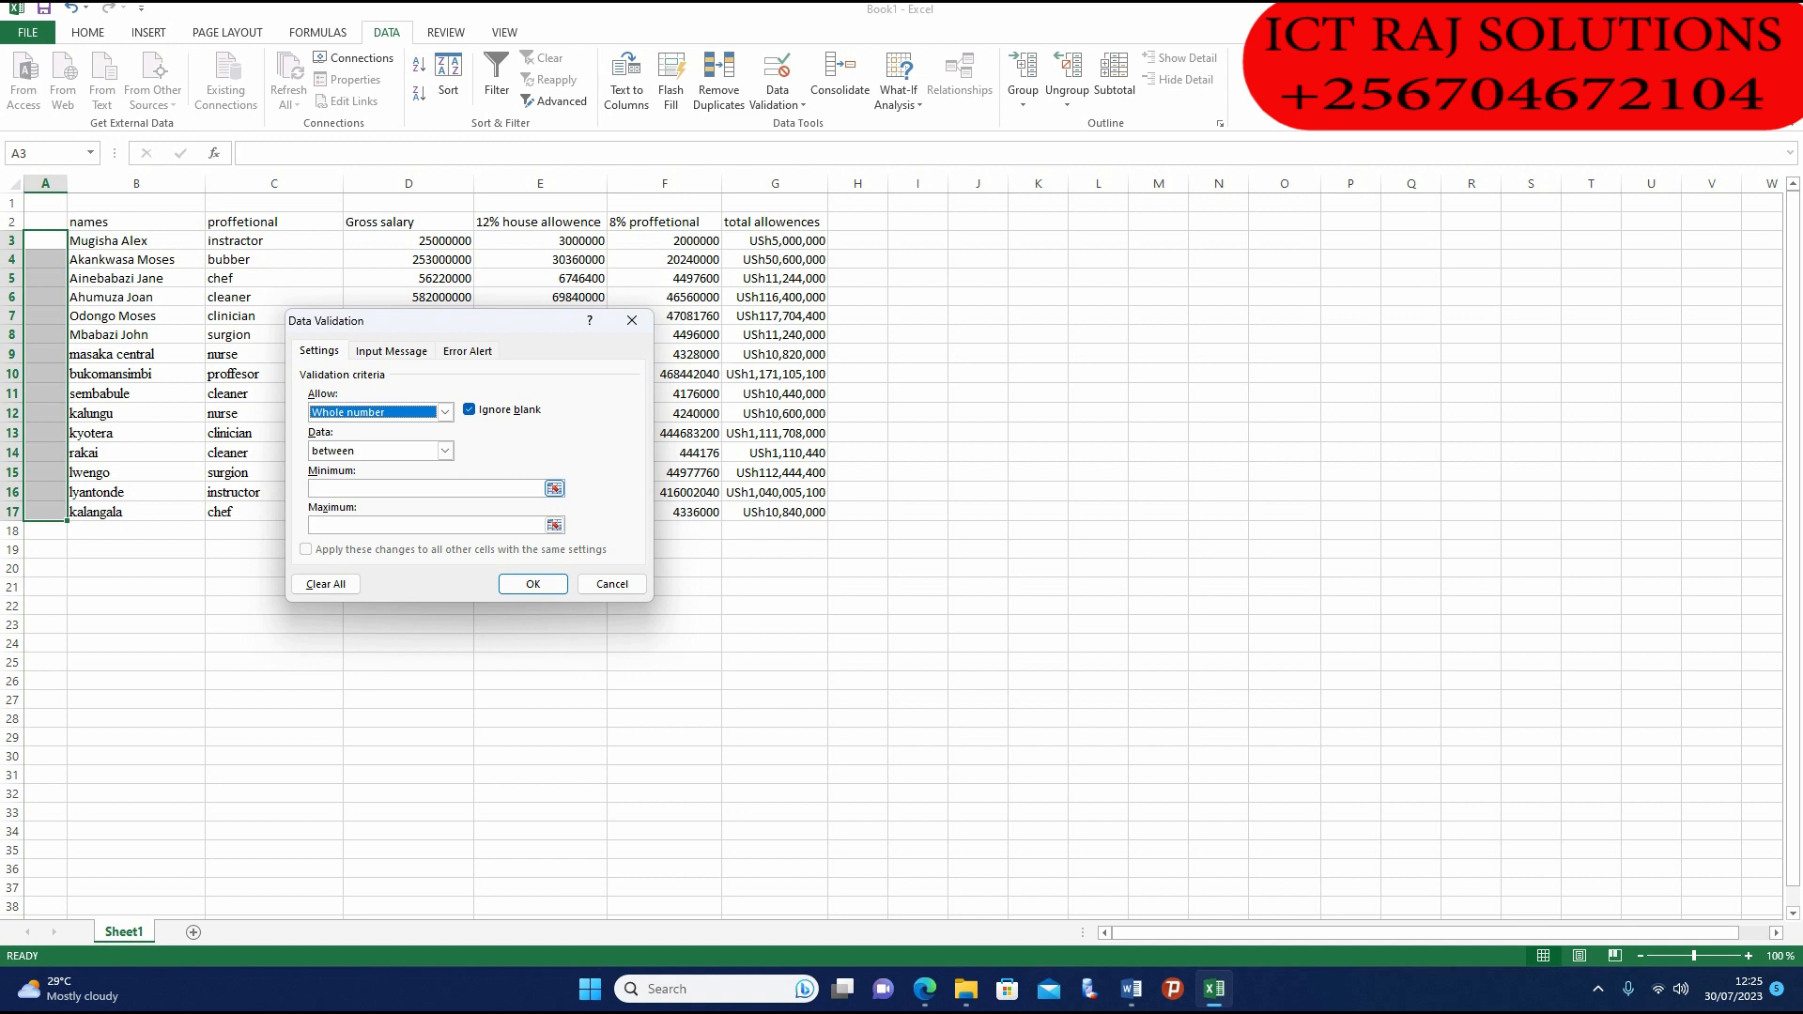
{"action": "left_click", "coordinate": [425, 488]}
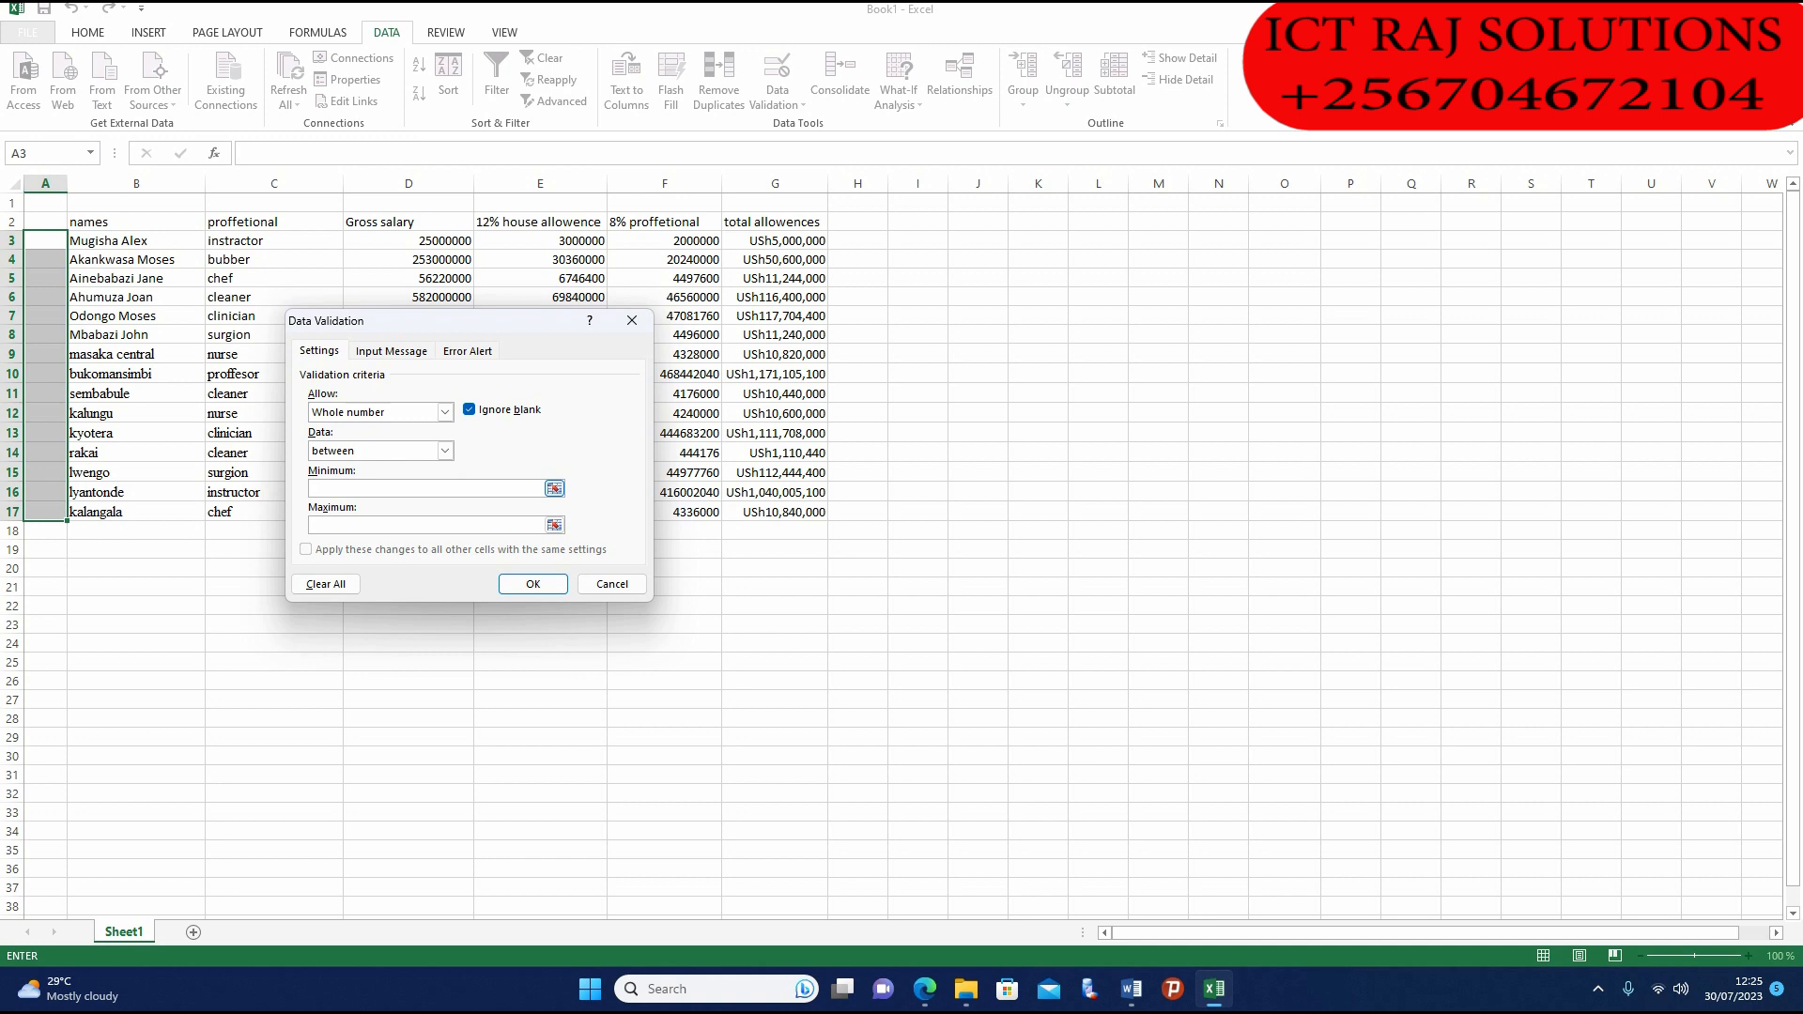
{"action": "type", "text": "001"}
{"action": "key", "text": "Tab"}
{"action": "type", "text": "200"}
Step: Give the A3:A17 validation a Warning-style error alert with the message "entered is wrog !" and apply it
{"action": "left_click", "coordinate": [391, 351]}
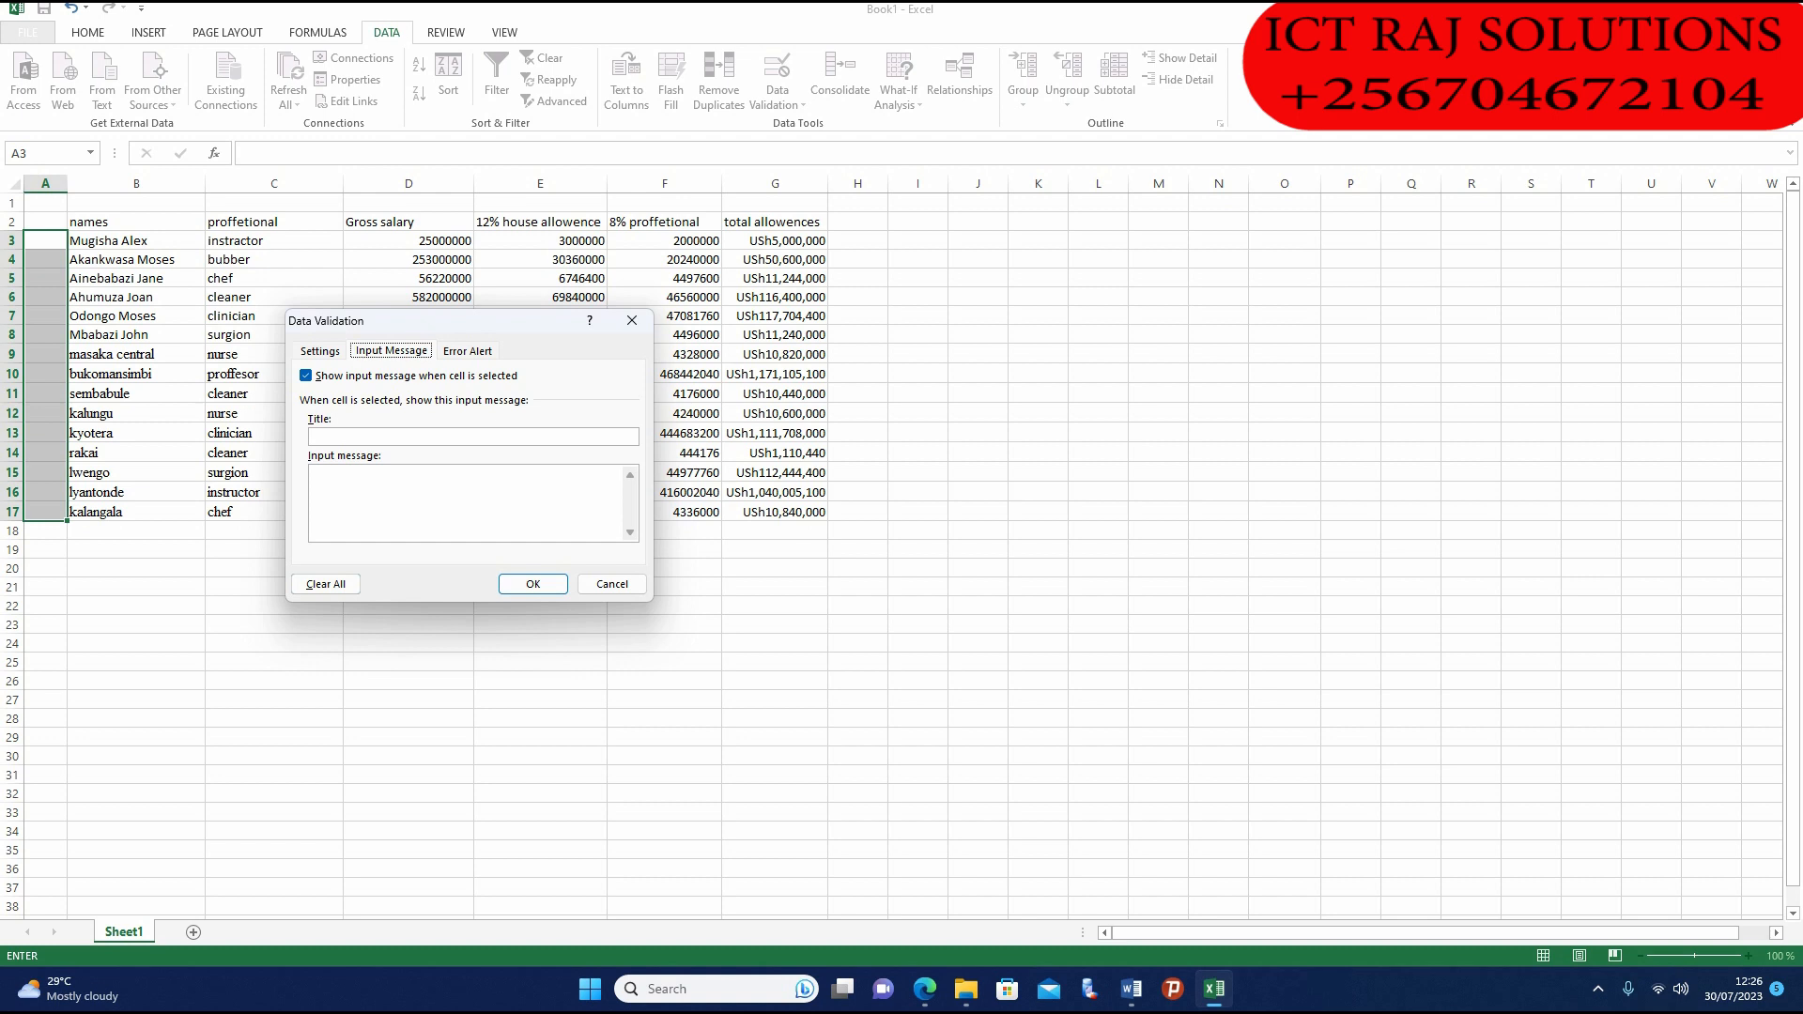
{"action": "key", "text": "Right"}
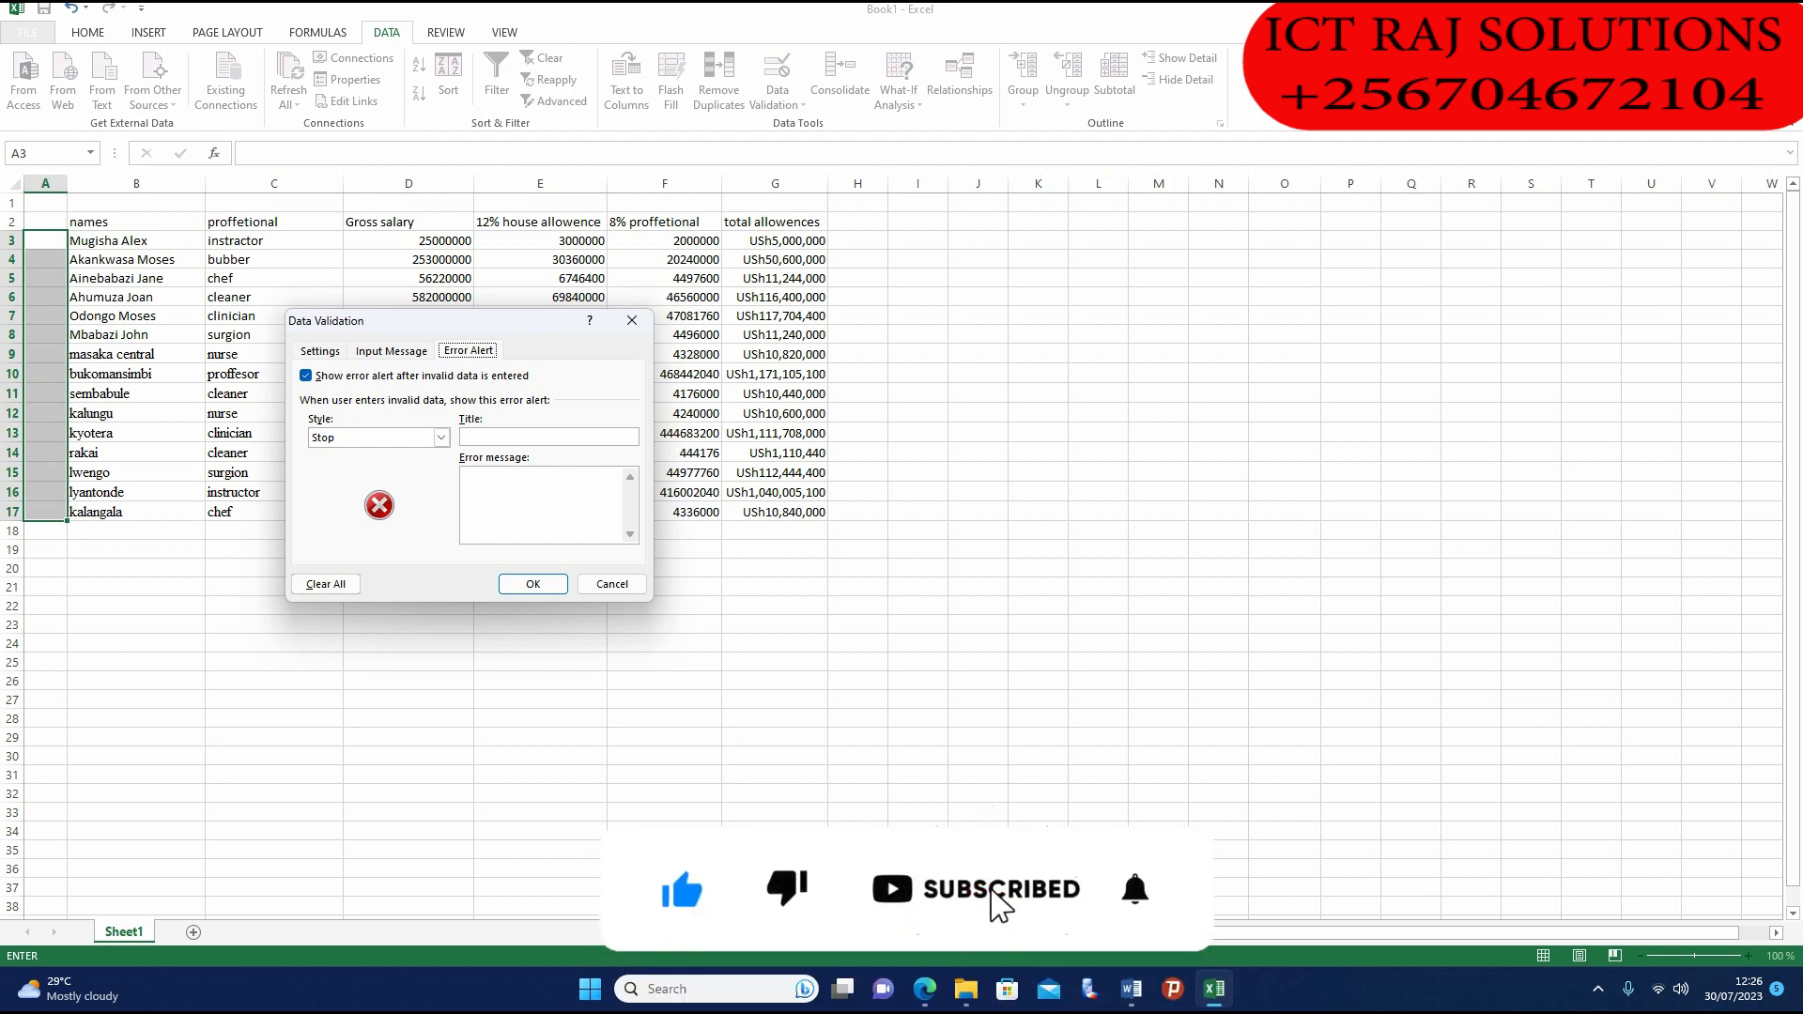
{"action": "left_click", "coordinate": [526, 494]}
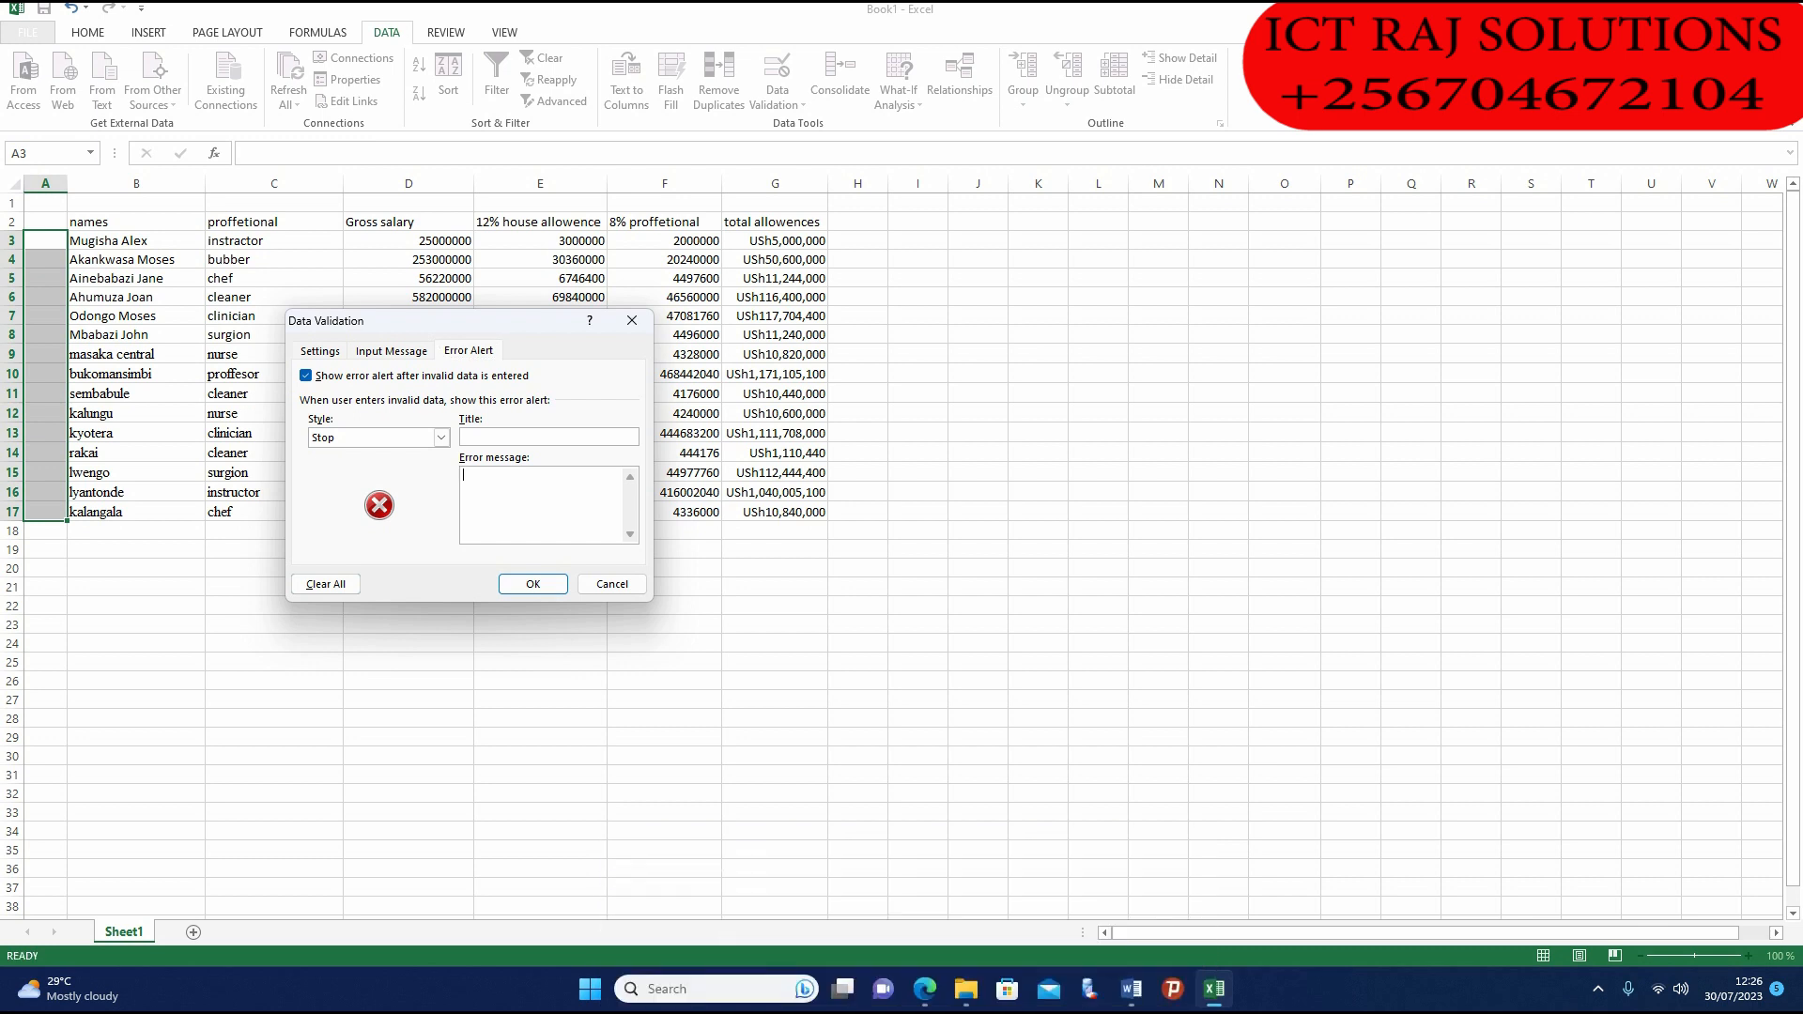
{"action": "left_click", "coordinate": [441, 438]}
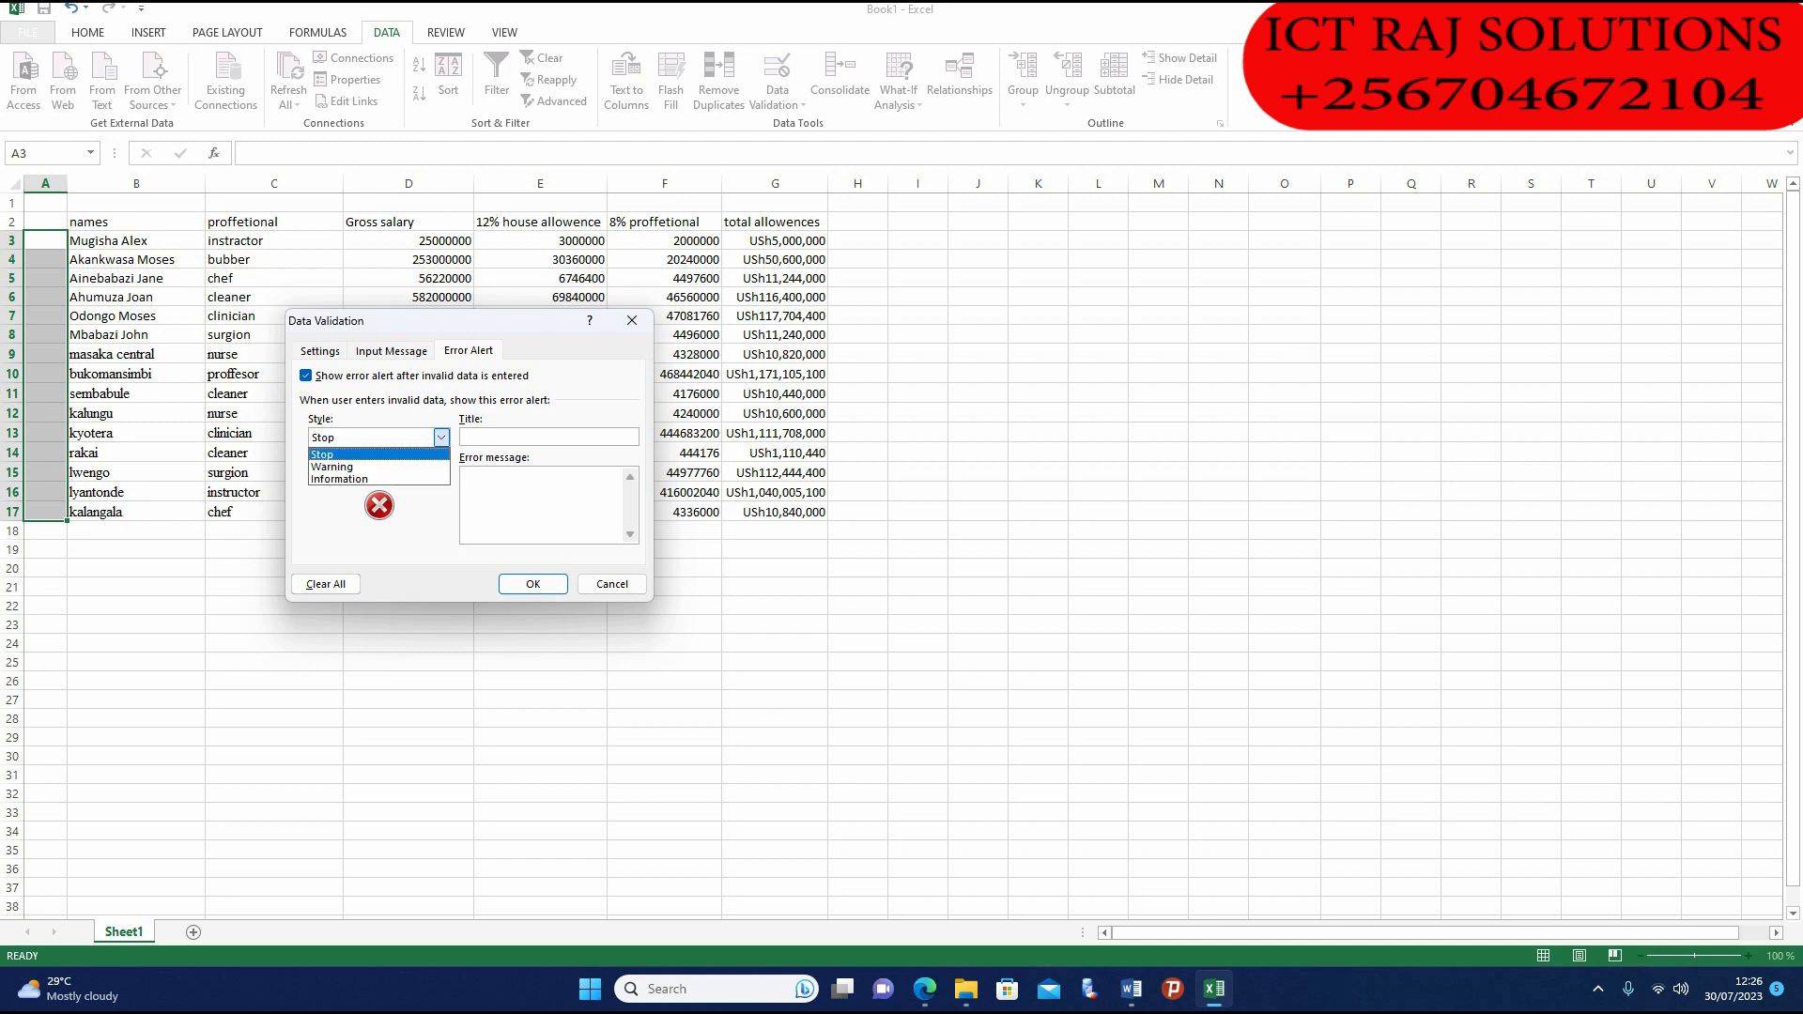
{"action": "left_click", "coordinate": [371, 468]}
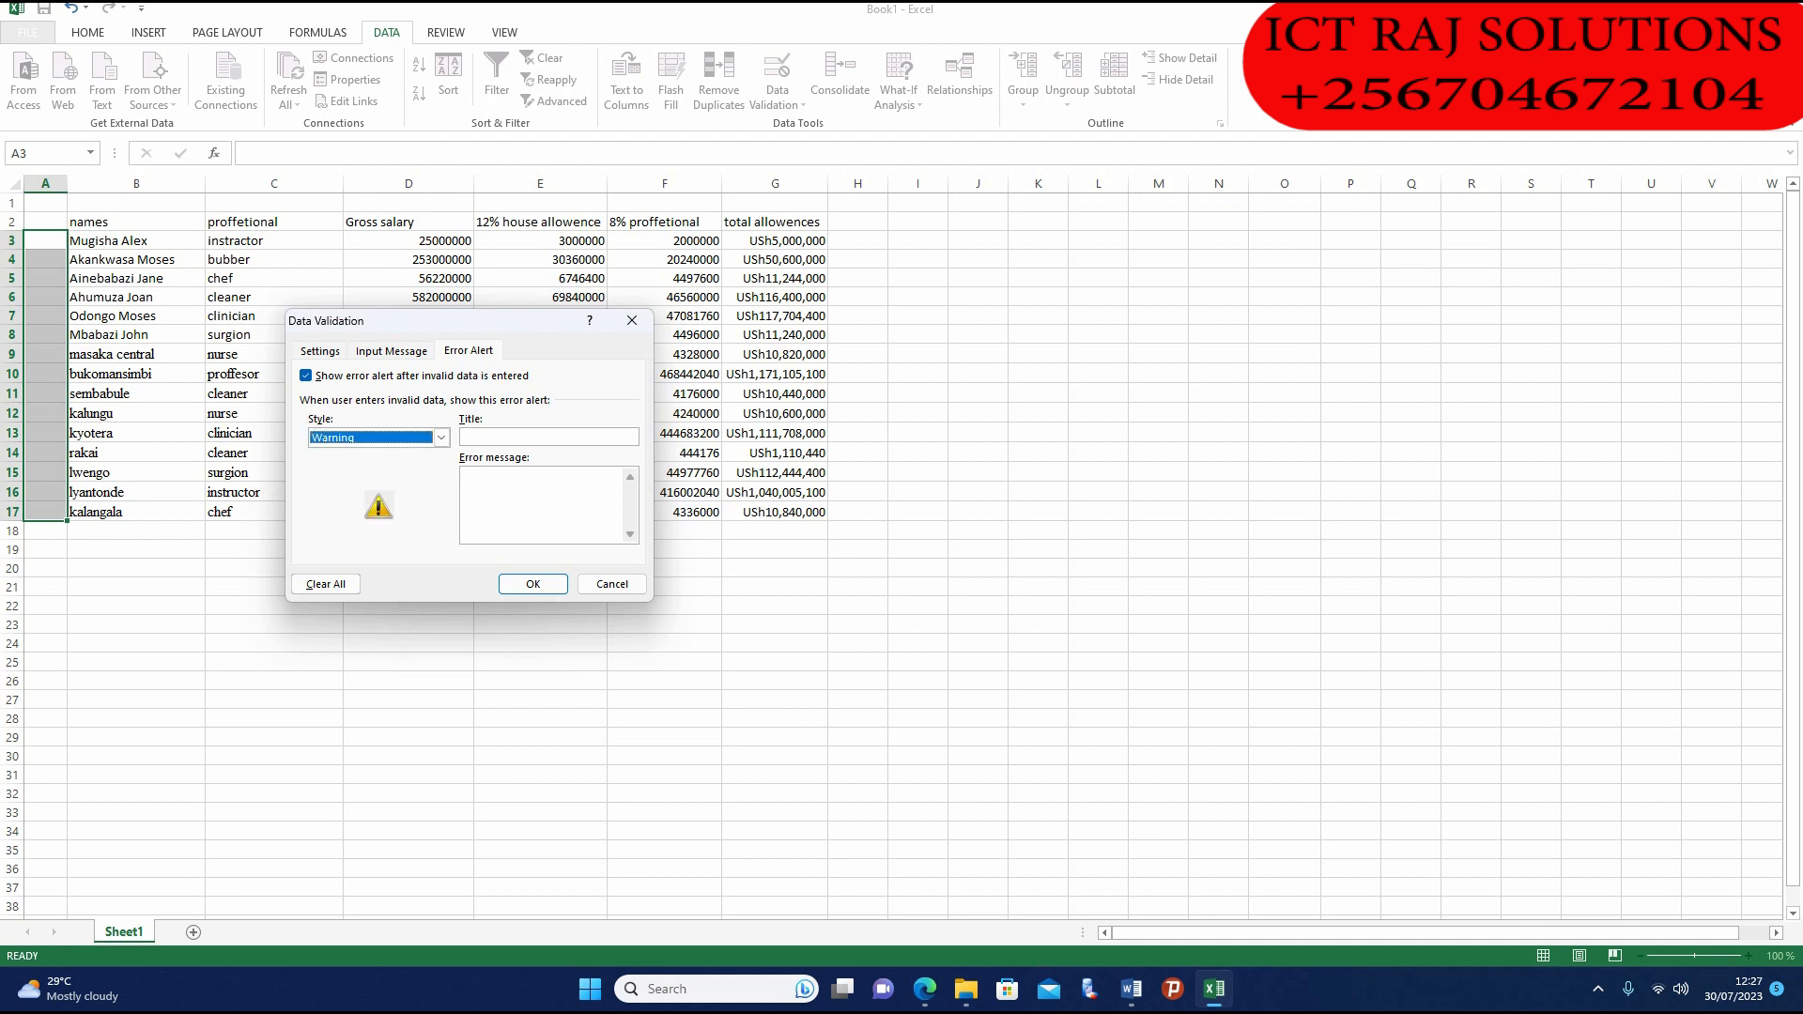
{"action": "left_click", "coordinate": [526, 494]}
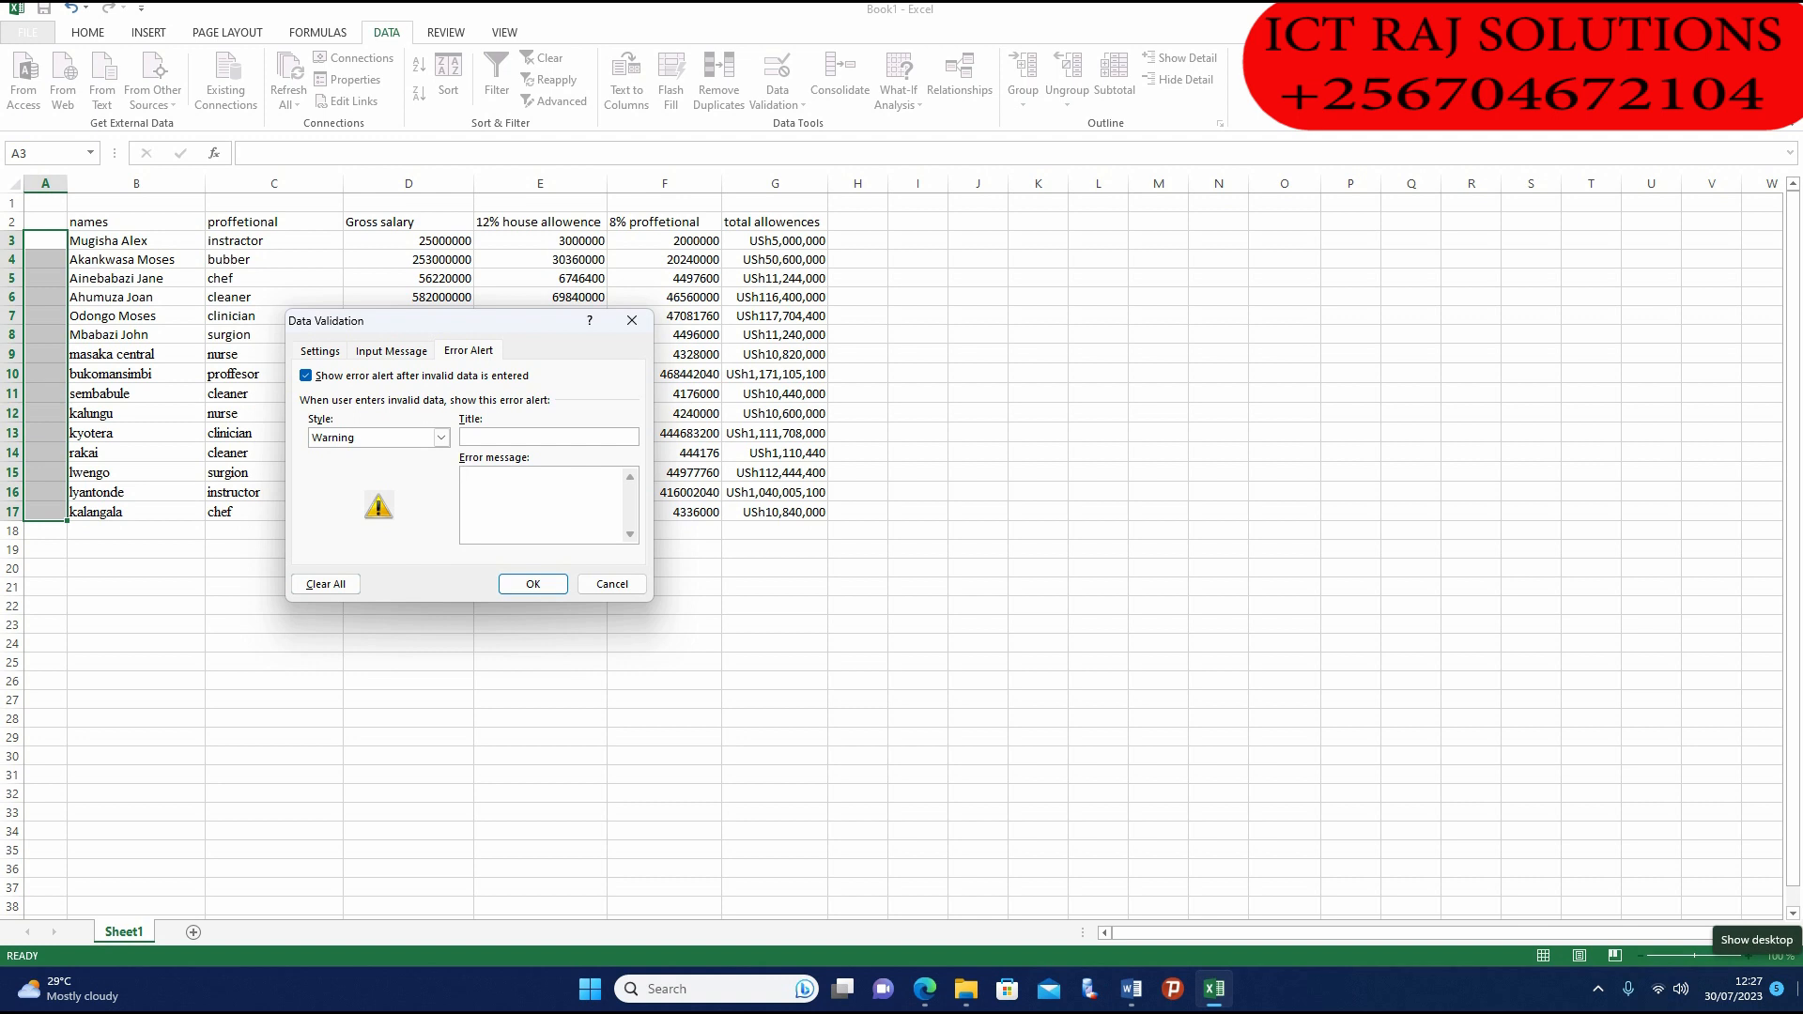
{"action": "type", "text": "entered"}
{"action": "type", "text": "is wrog !"}
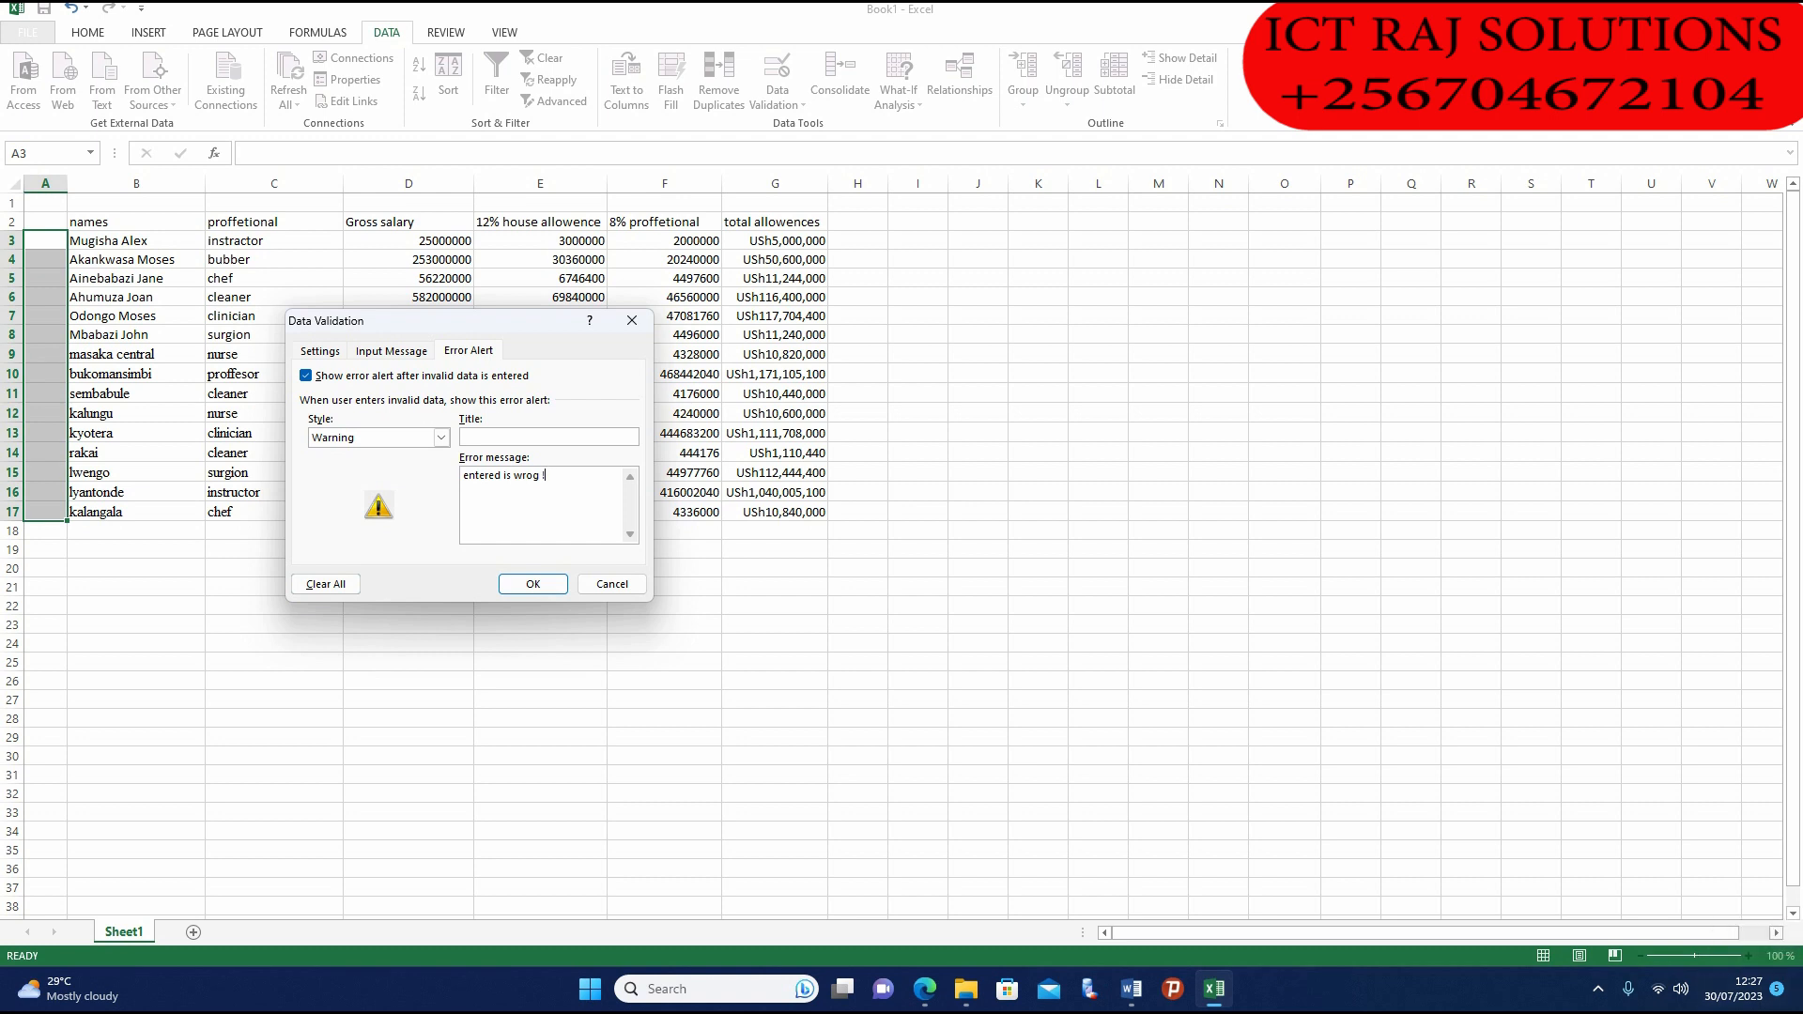
{"action": "left_click", "coordinate": [532, 583]}
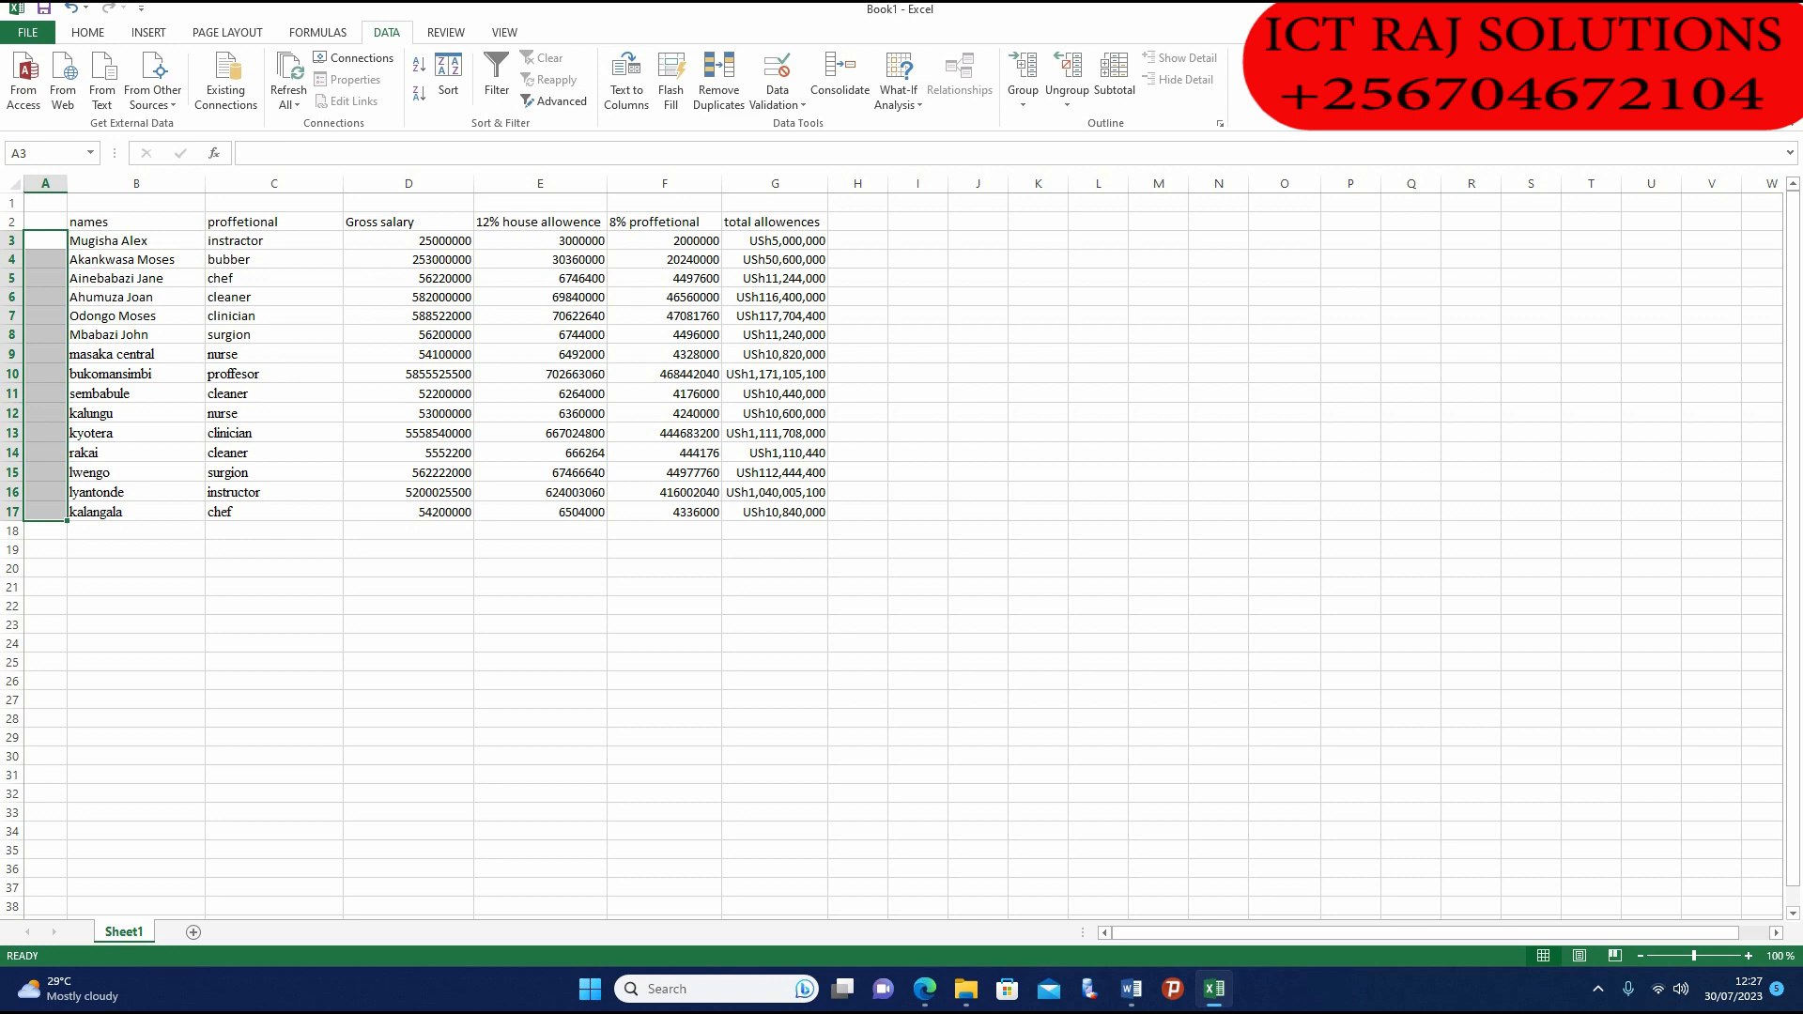
Step: Apply the custom number format k000 to cells A3:A17
{"action": "right_click", "coordinate": [54, 261]}
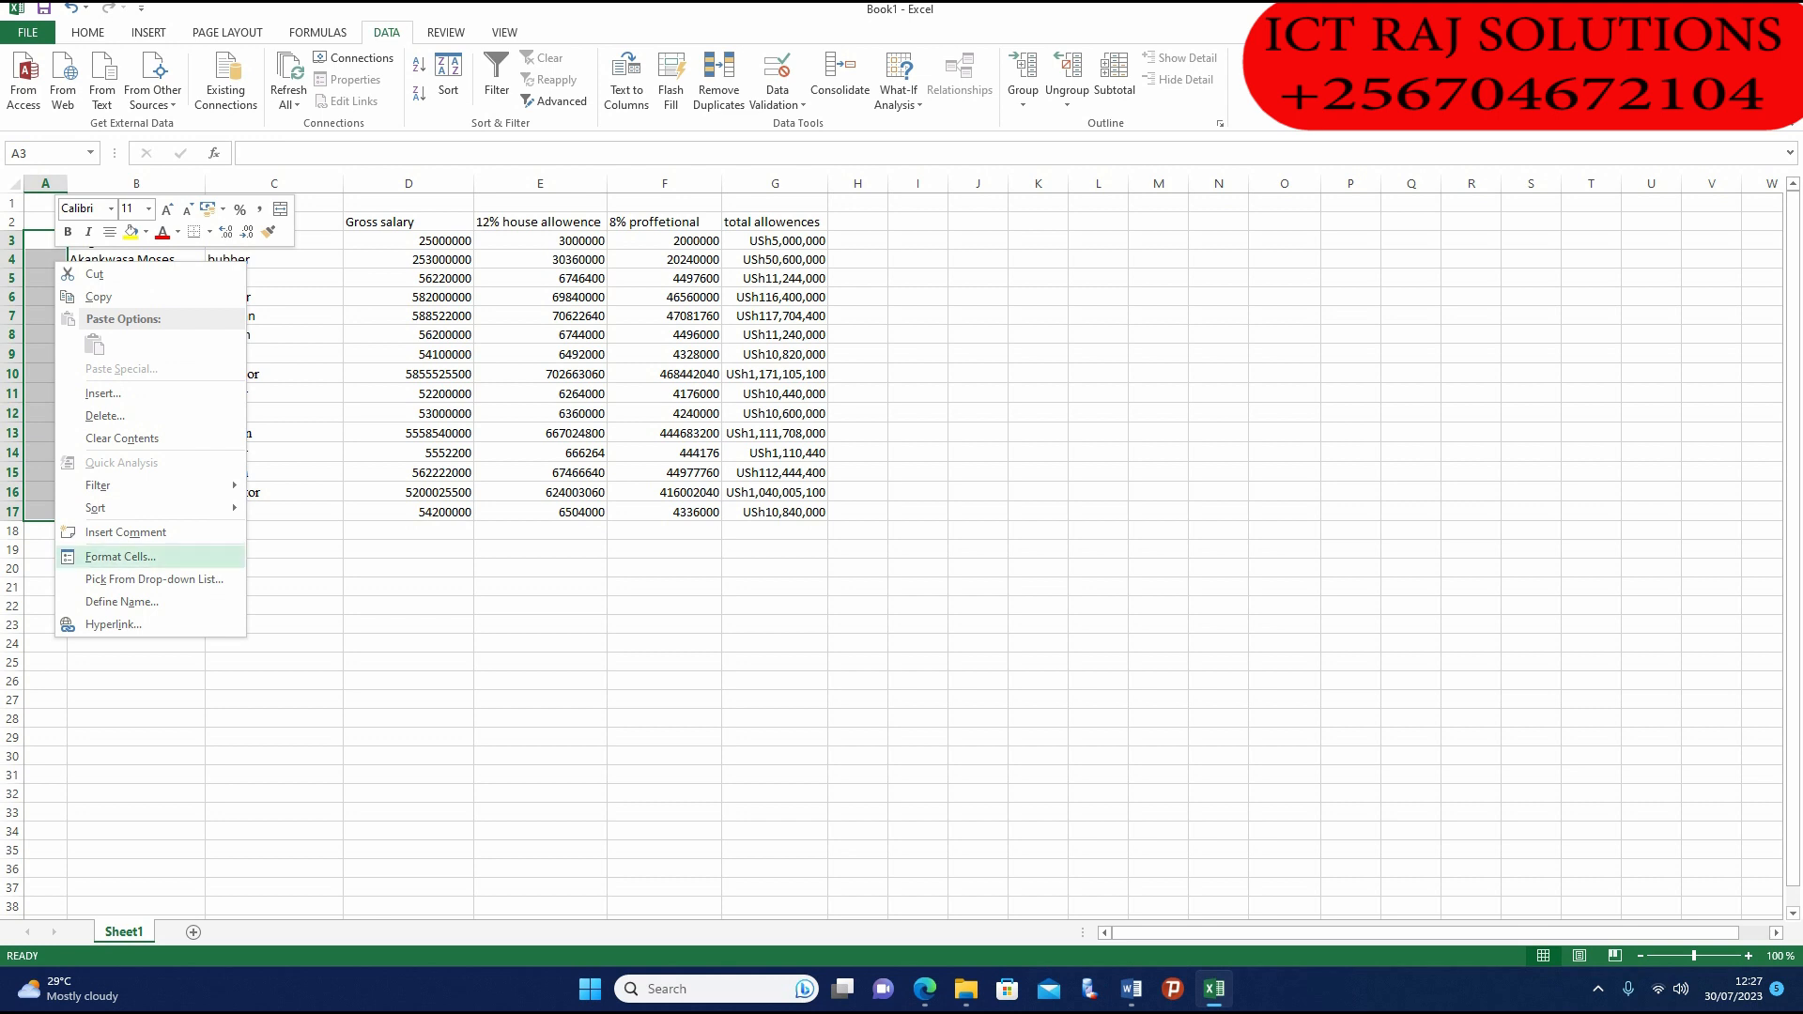
{"action": "left_click", "coordinate": [121, 557]}
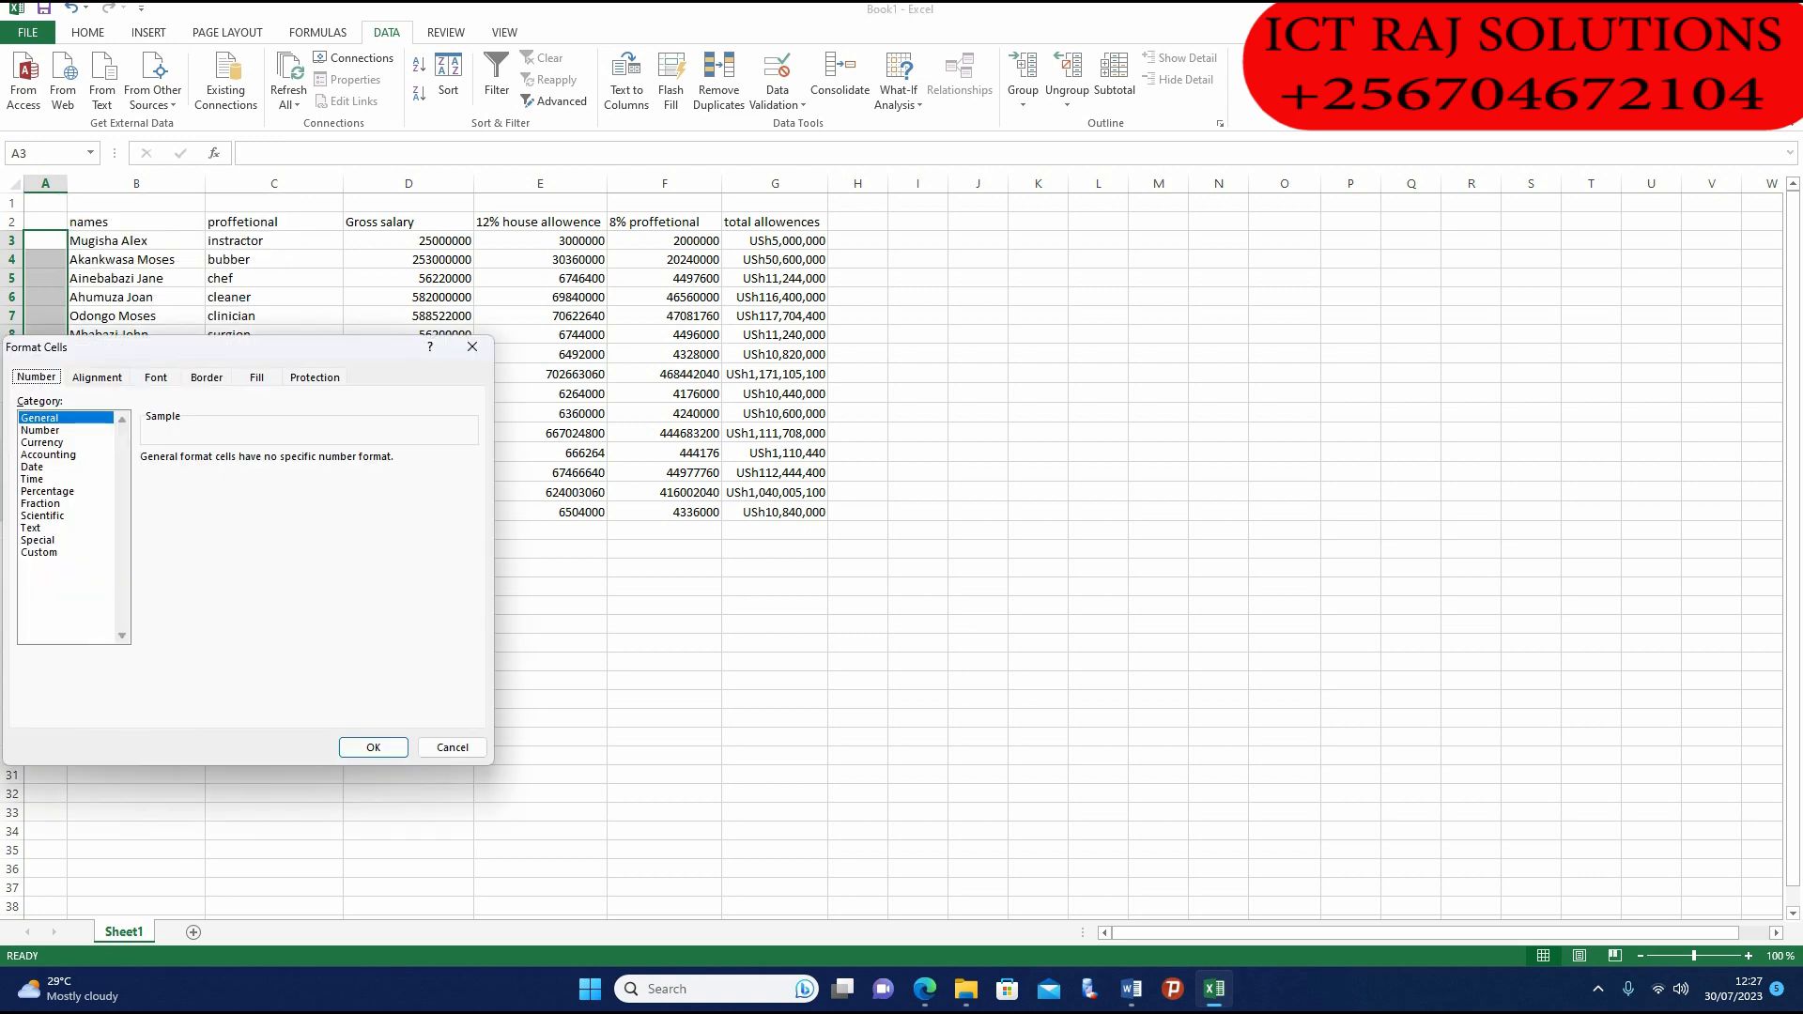
{"action": "left_click", "coordinate": [39, 553]}
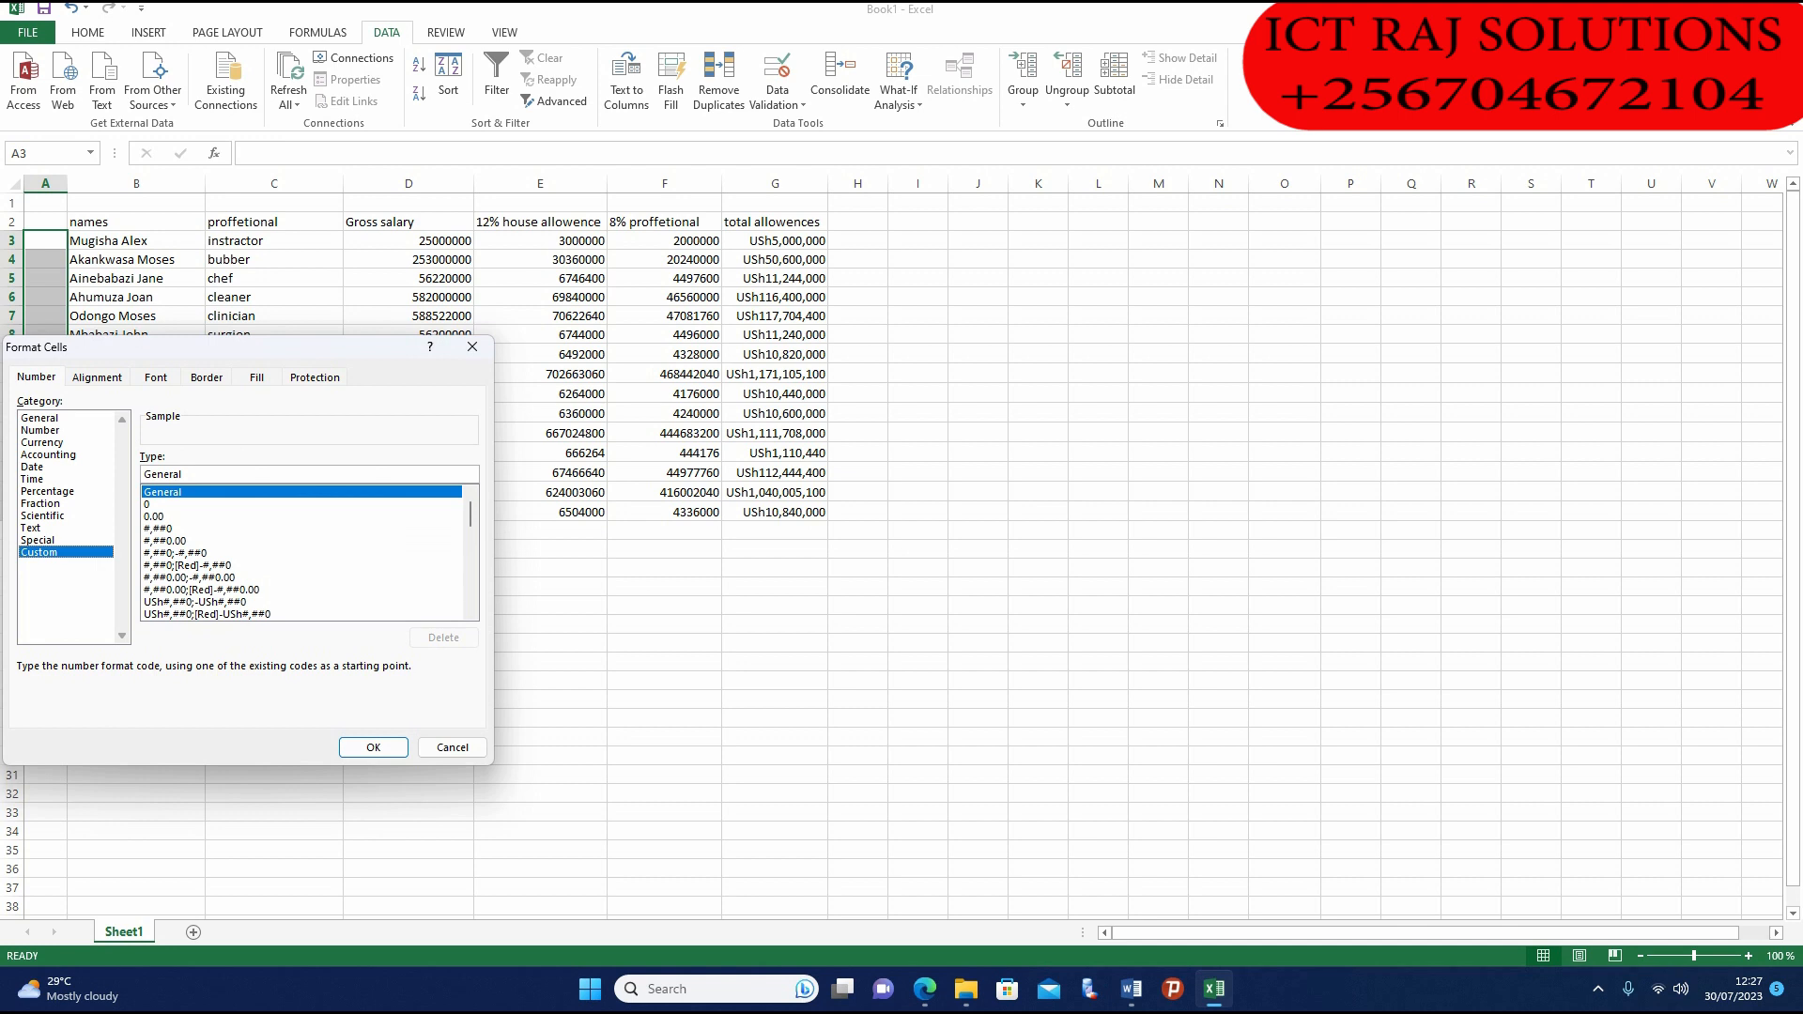
{"action": "left_click", "coordinate": [148, 505]}
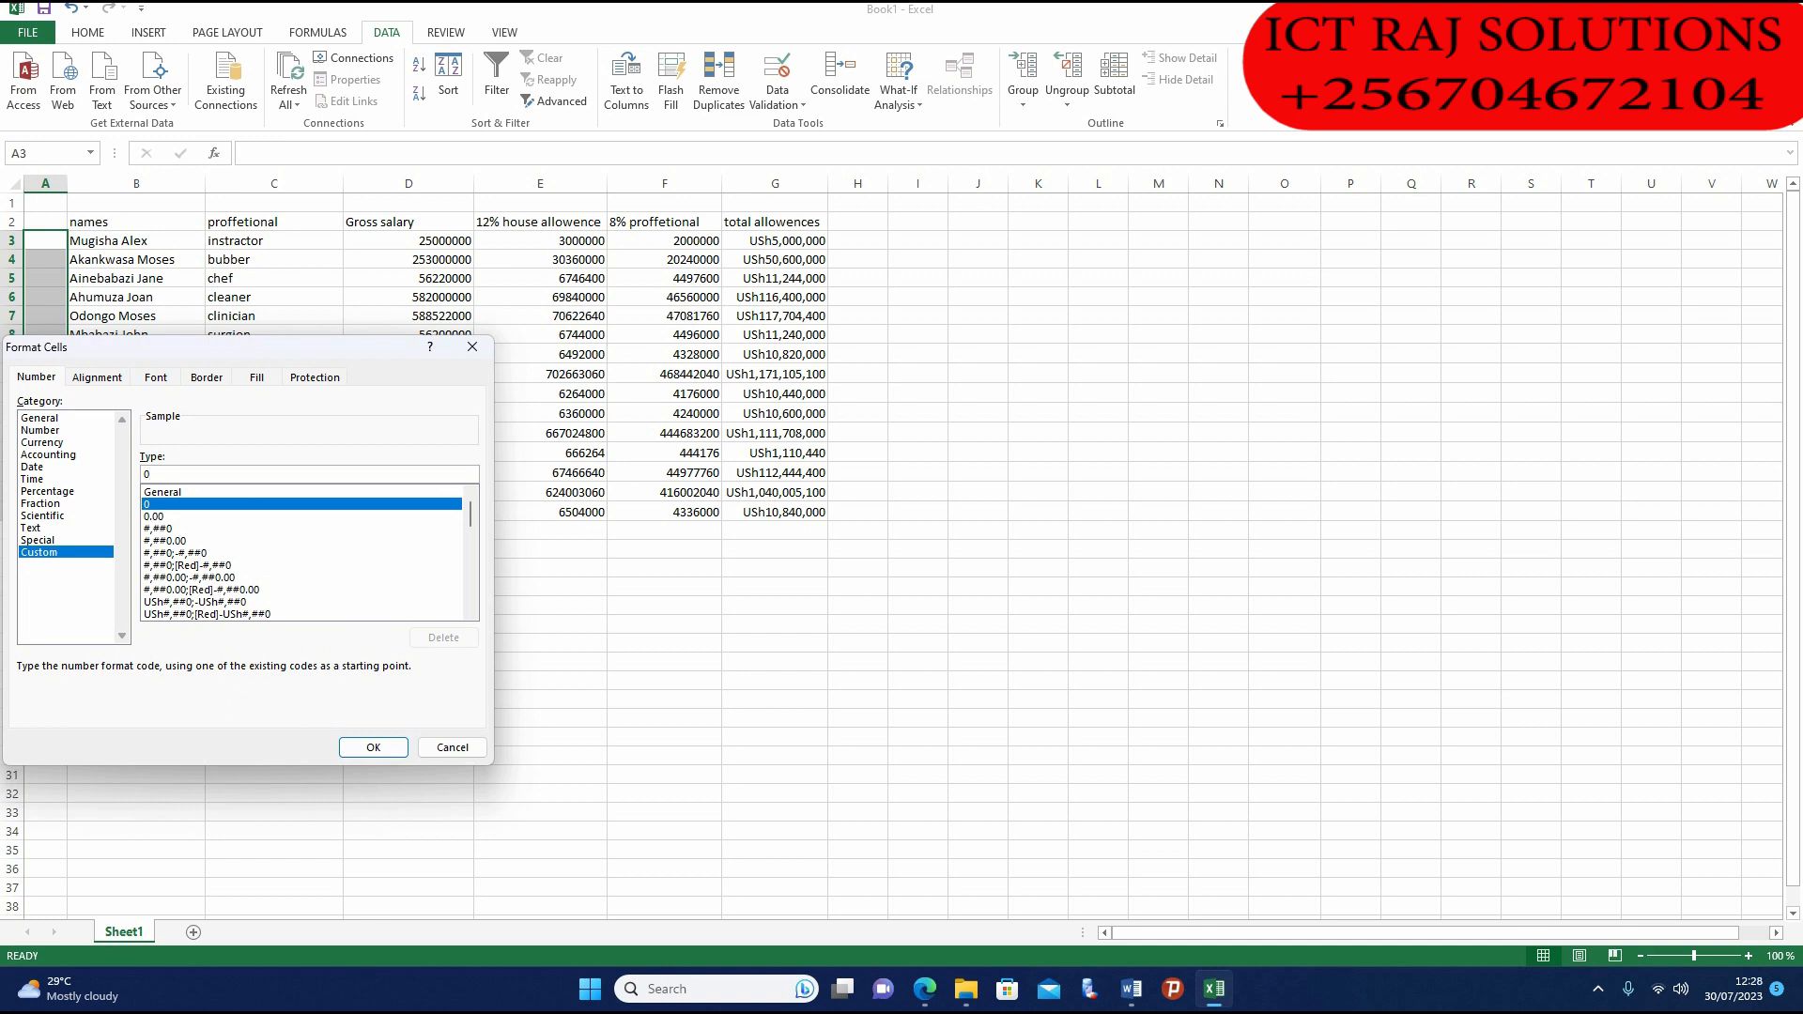
{"action": "key", "text": "BackSpace"}
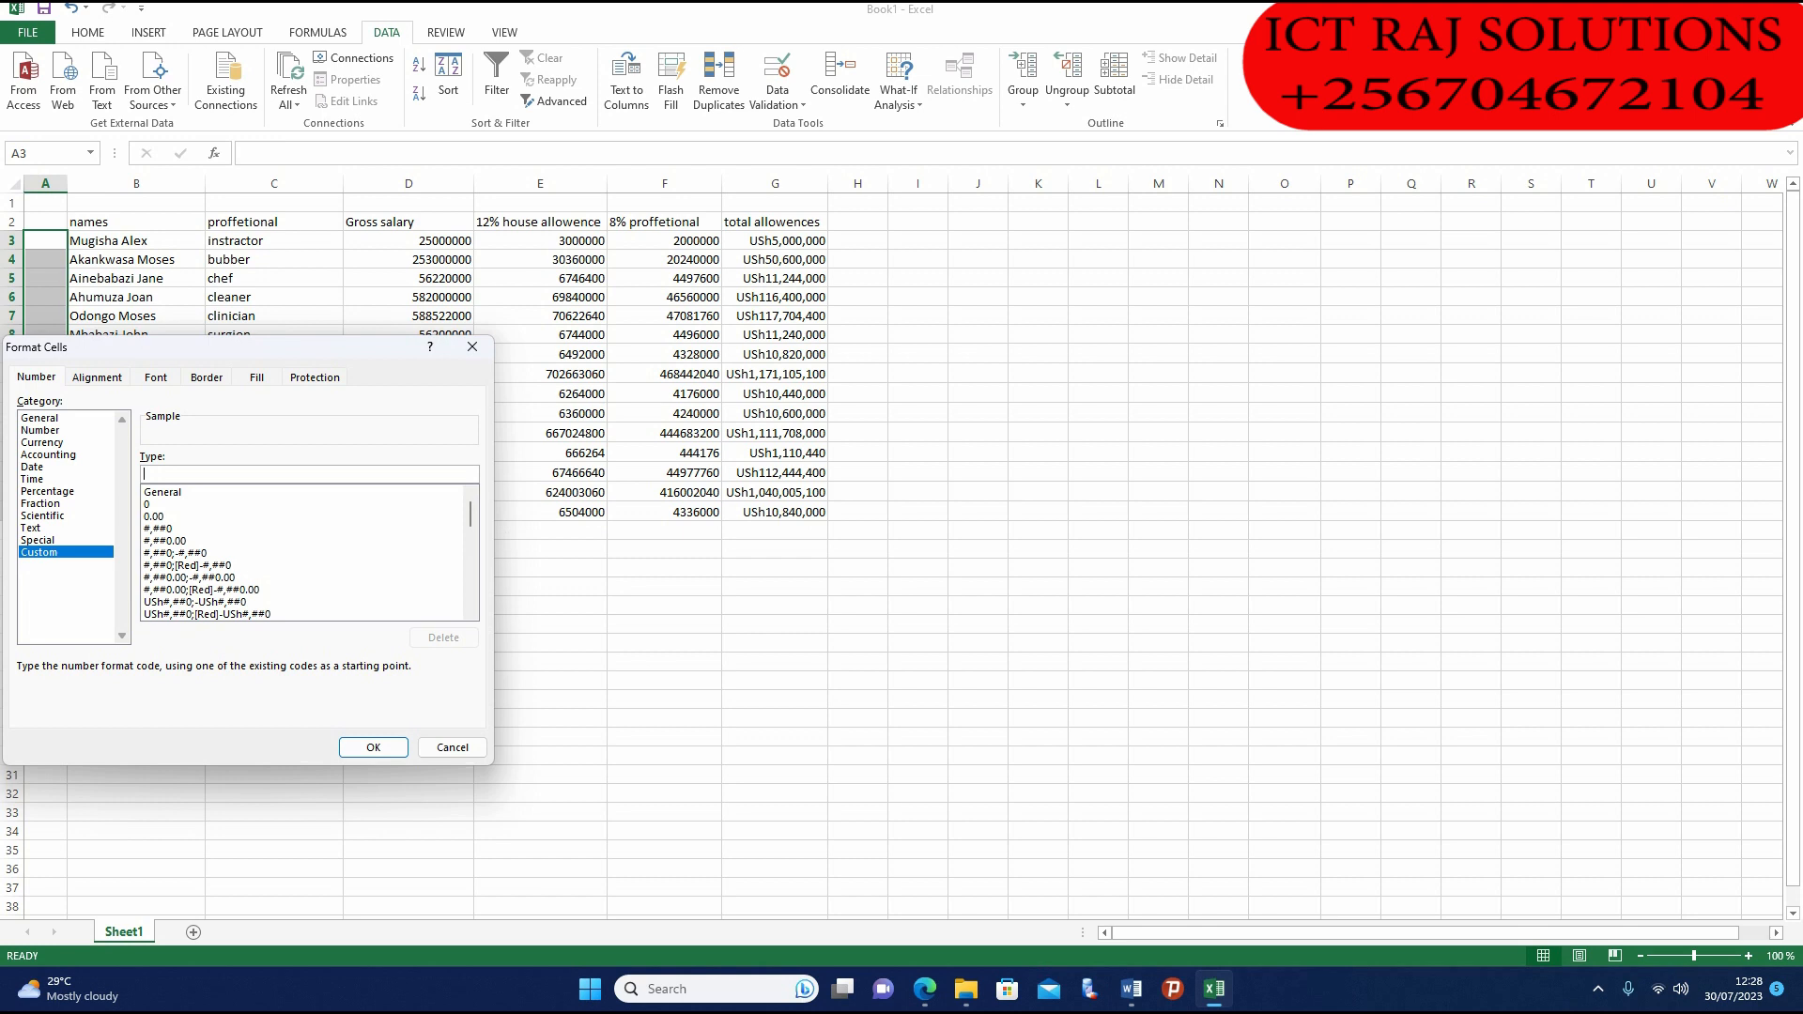
{"action": "type", "text": "k000"}
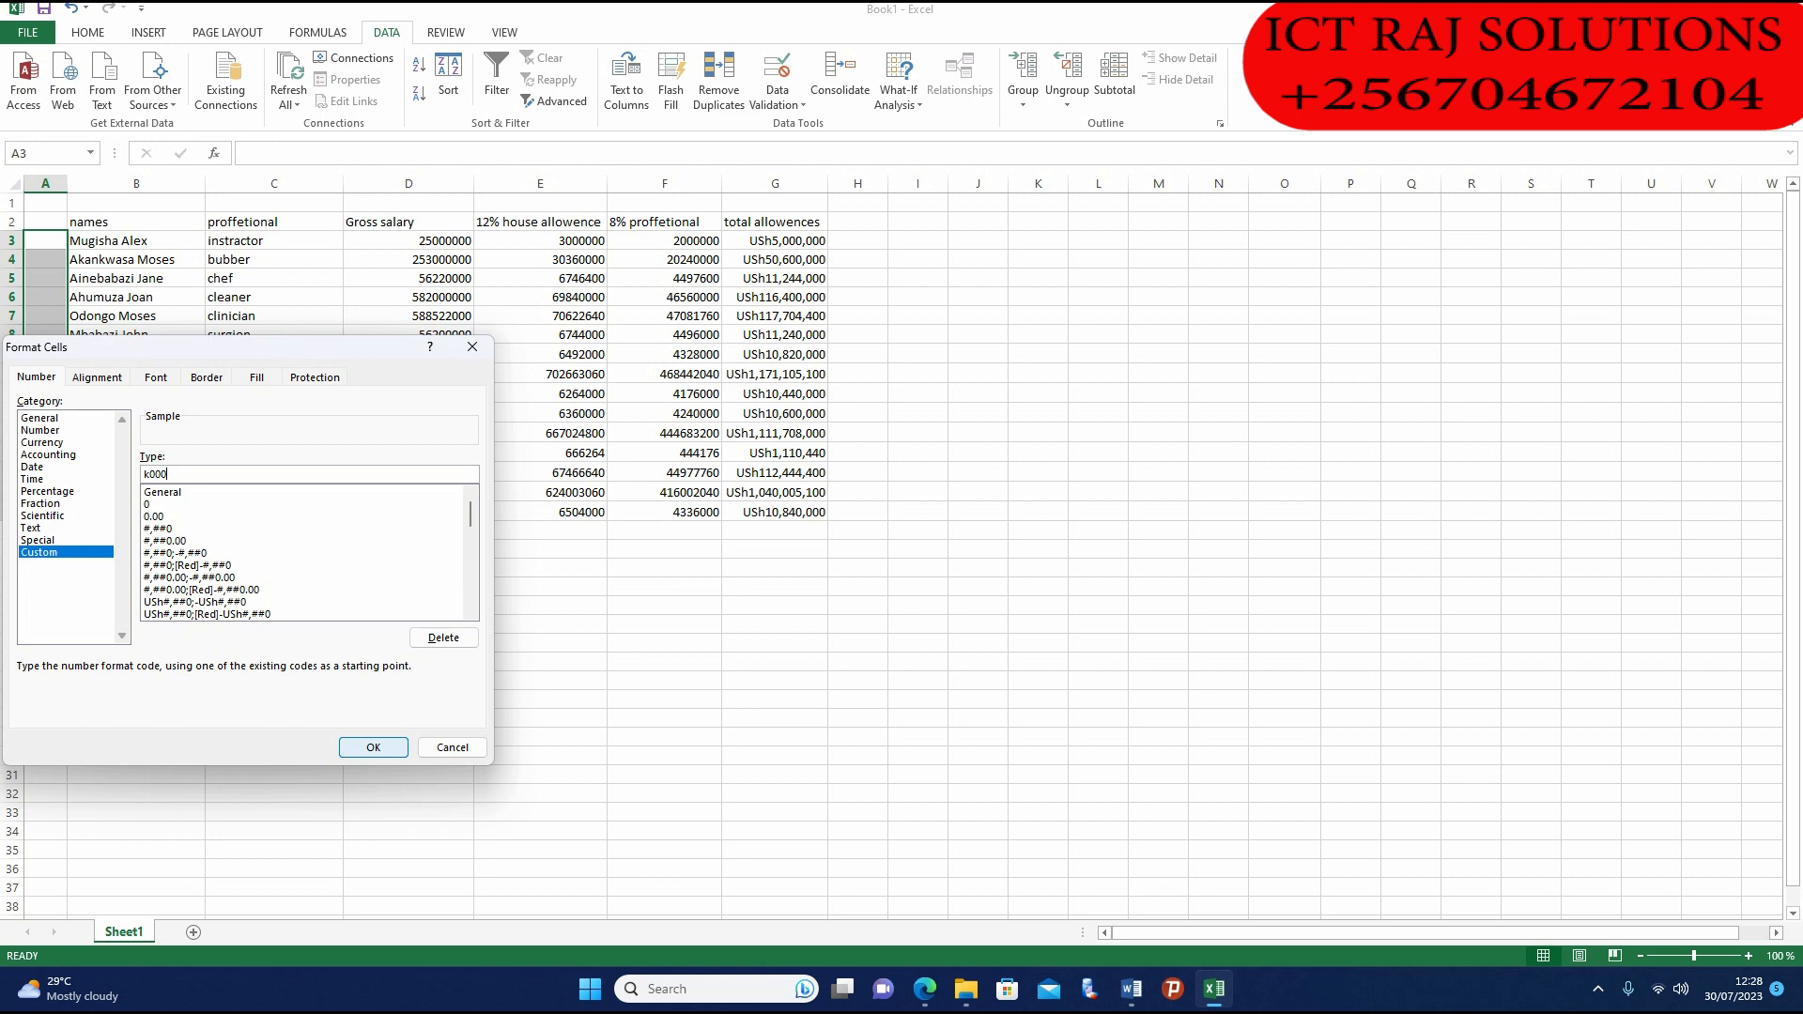
{"action": "left_click", "coordinate": [373, 747]}
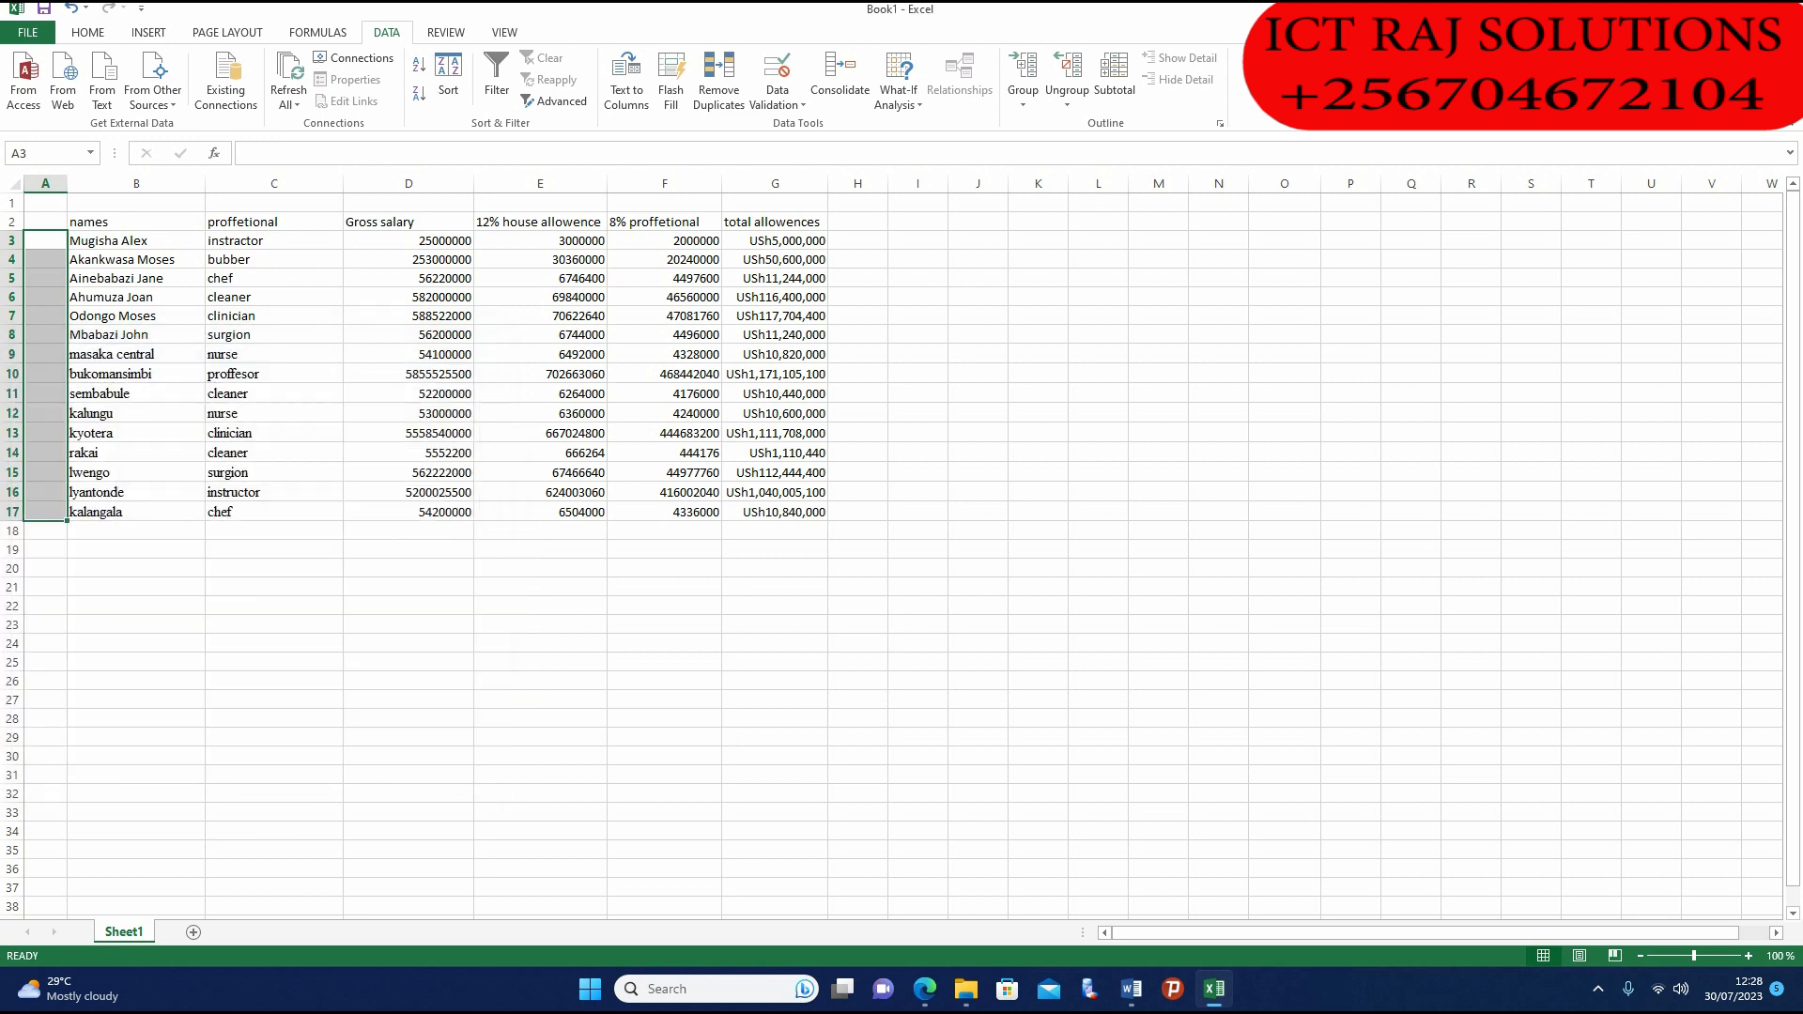
Step: Enter 1 in A3 as the first staff number
{"action": "left_click", "coordinate": [273, 625]}
{"action": "left_click", "coordinate": [45, 241]}
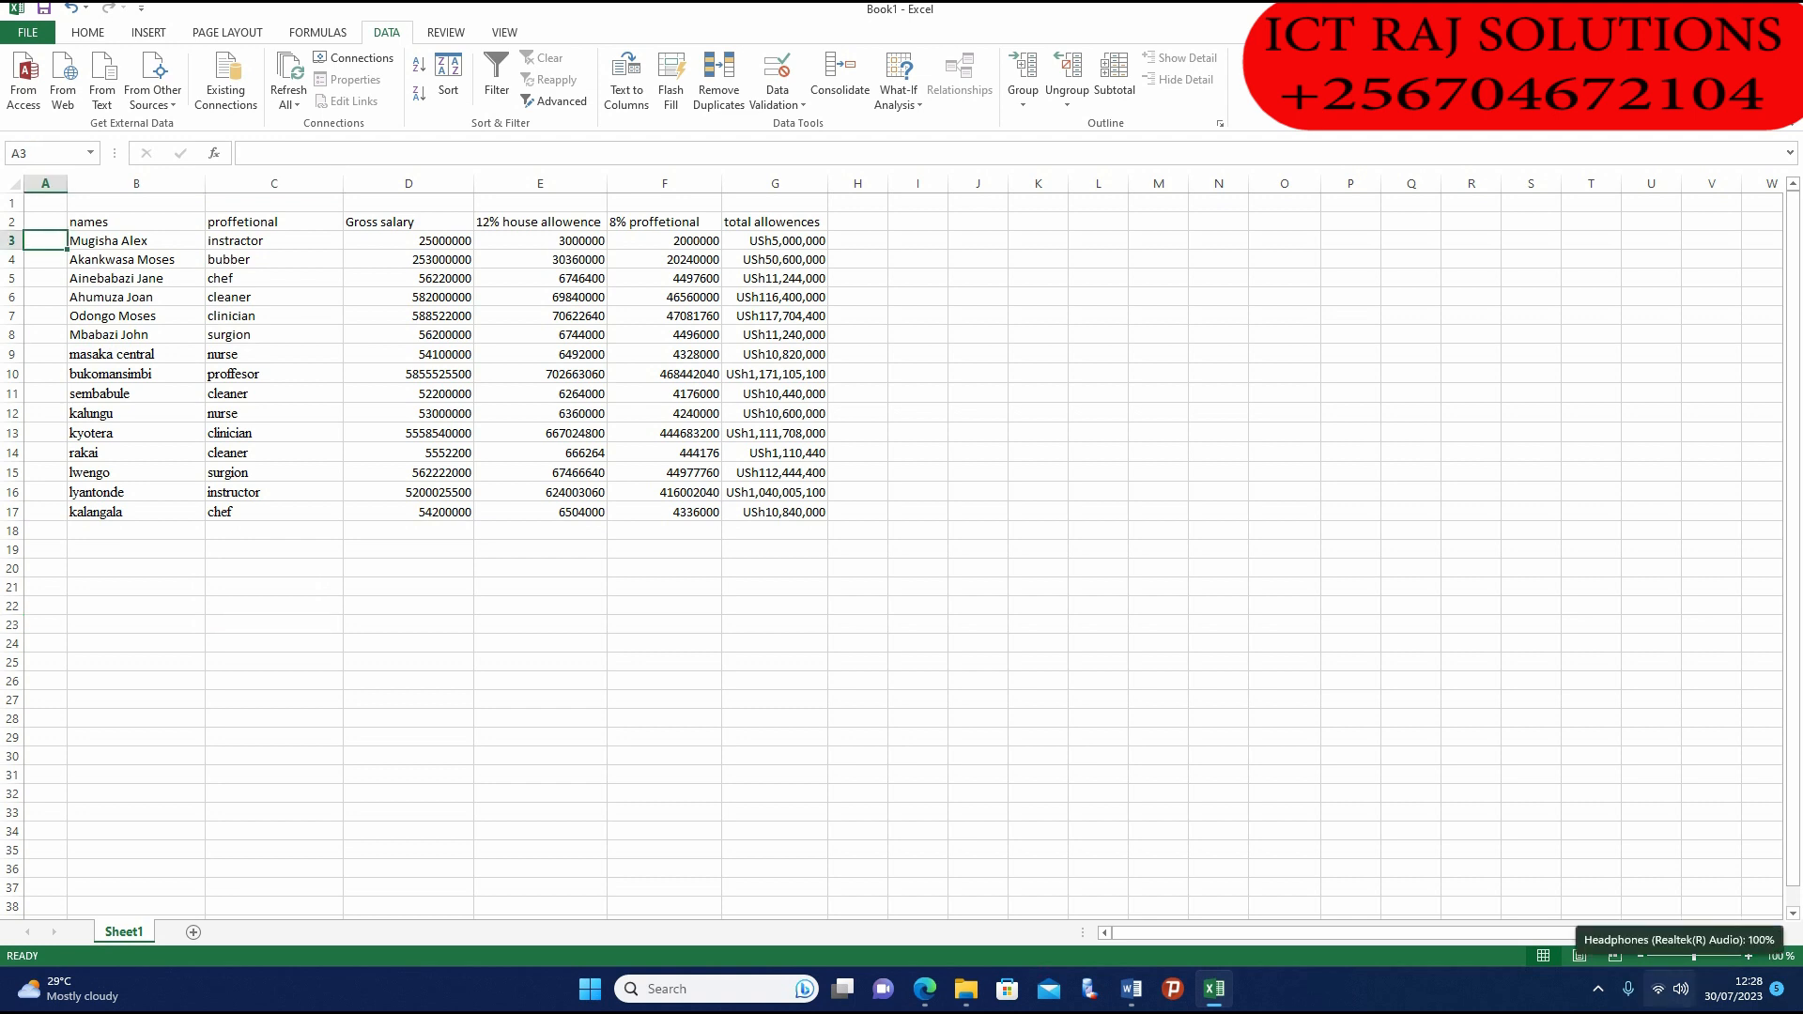
{"action": "type", "text": "1"}
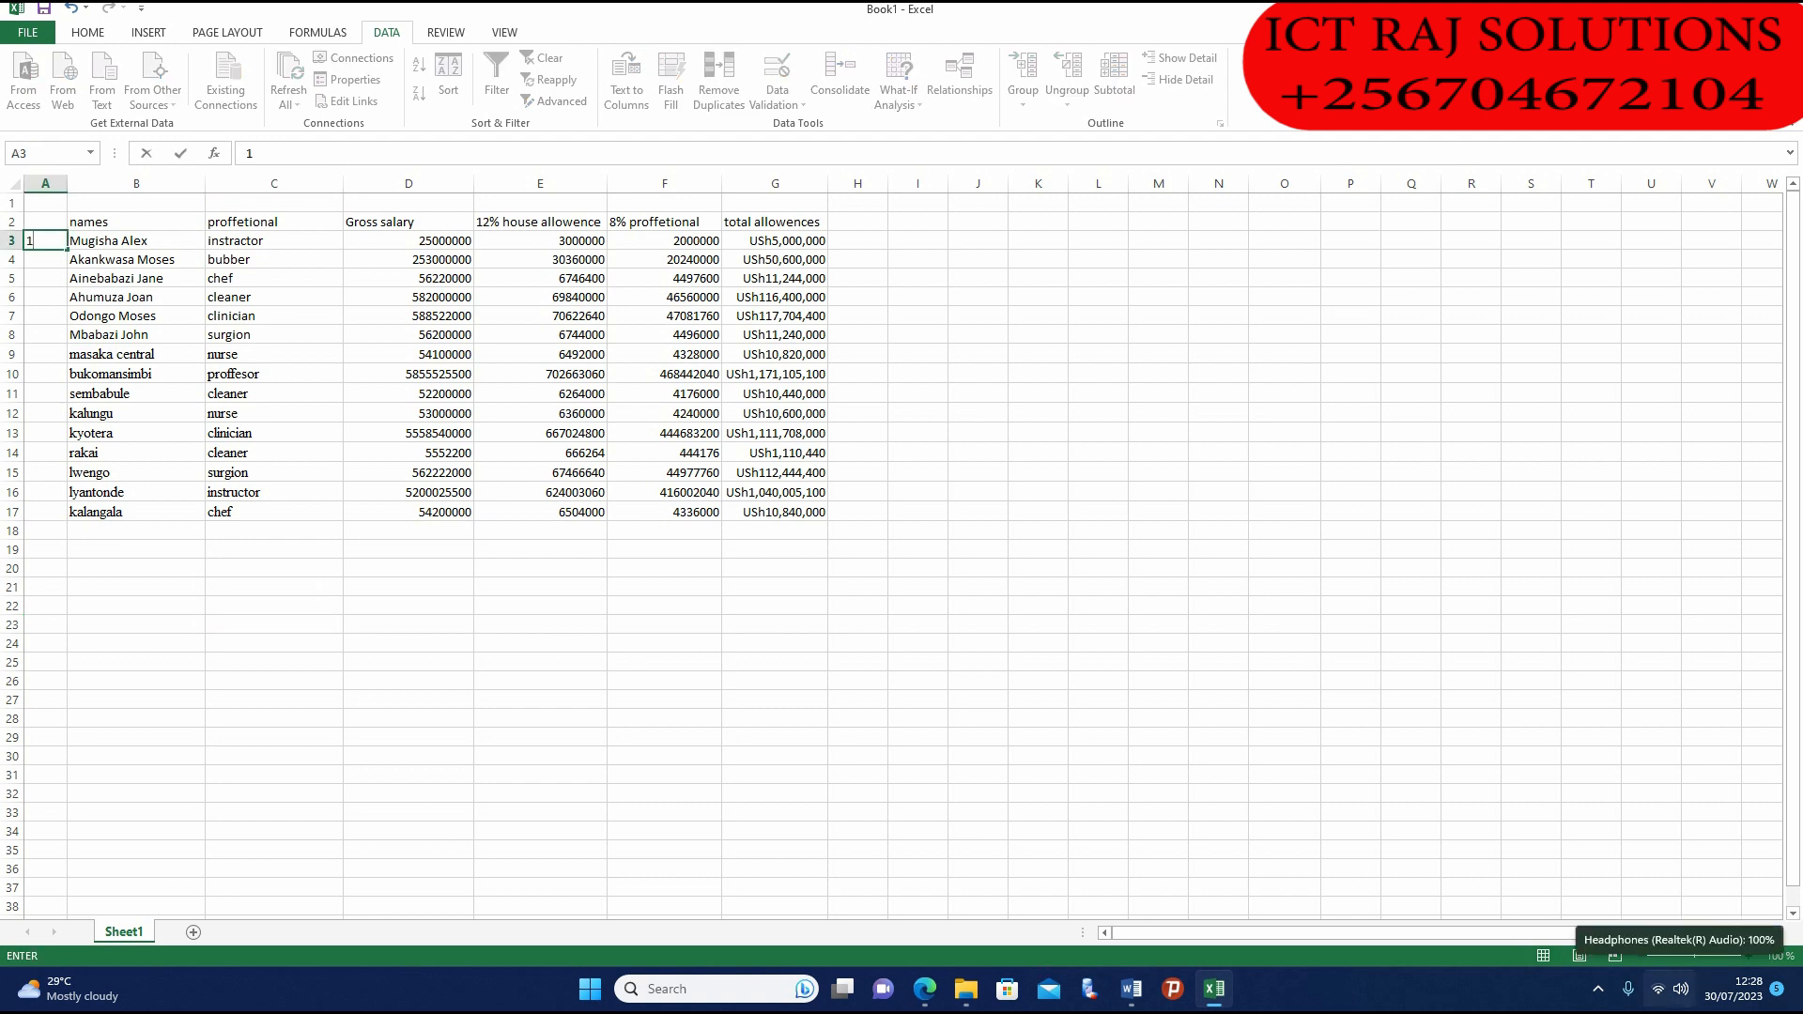
{"action": "left_click", "coordinate": [917, 700]}
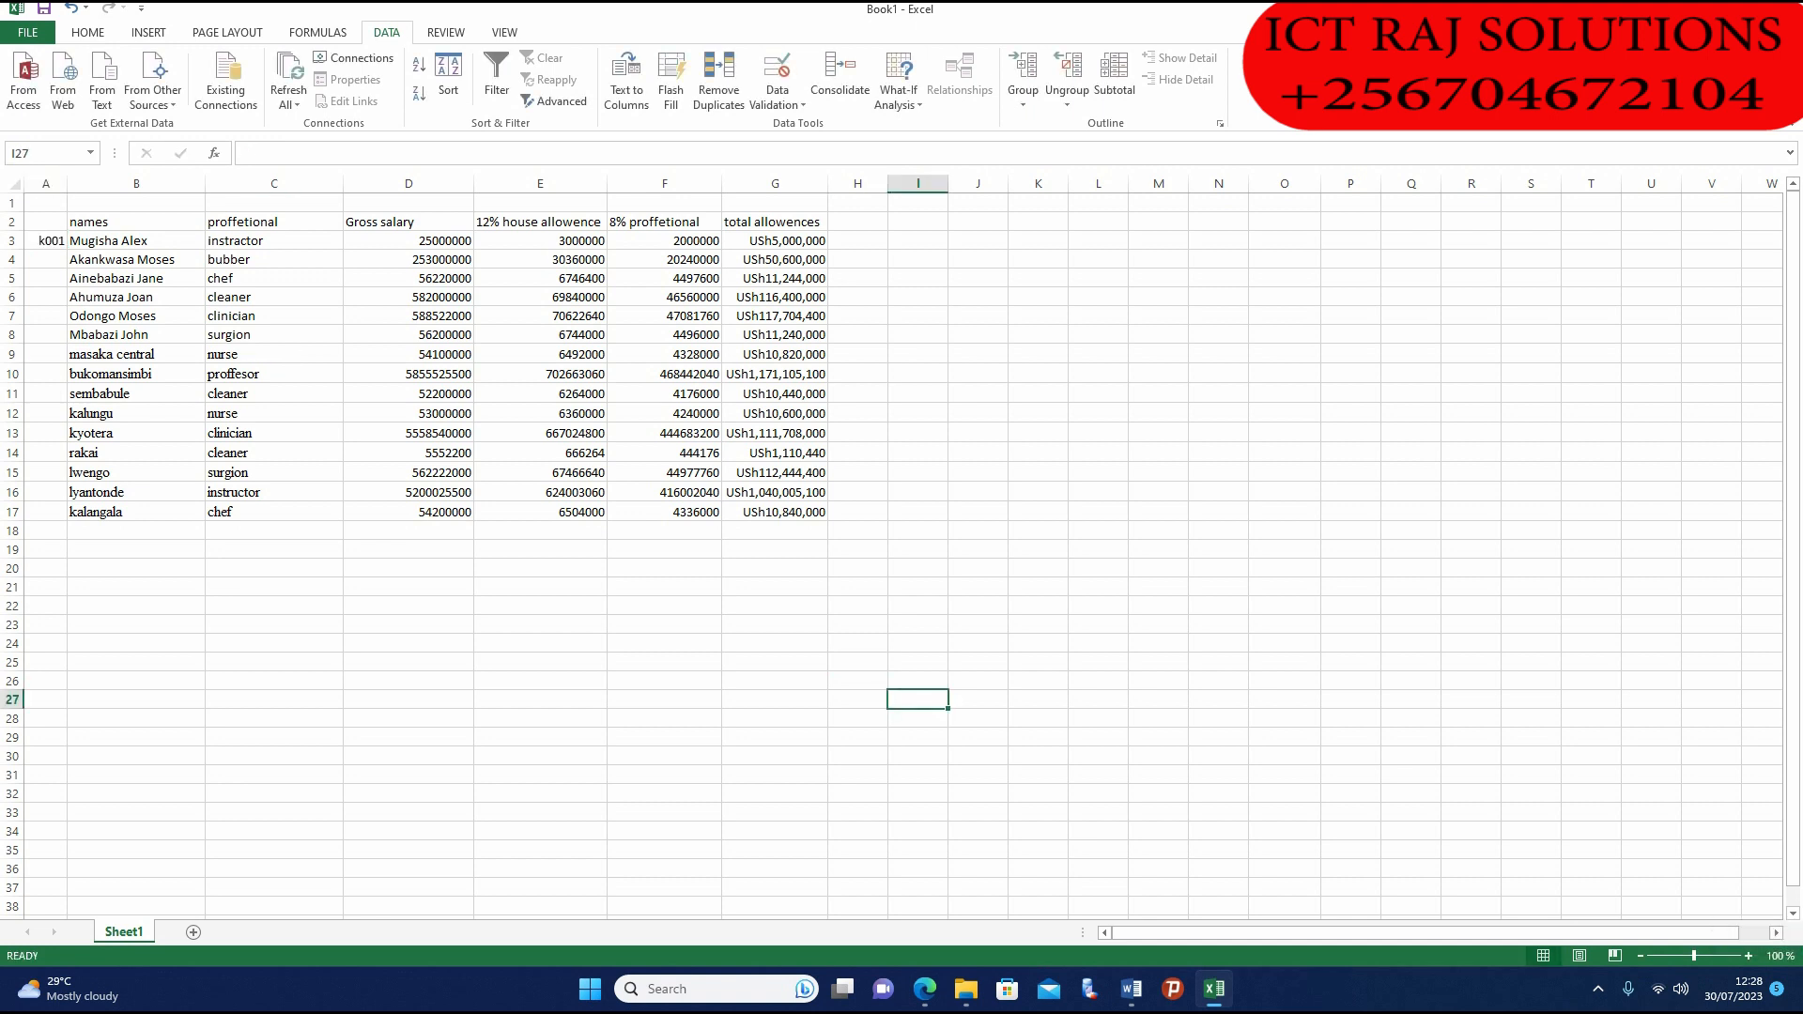
Step: Try to enter the text k002 in A4 against the whole-number validation, then cancel the entry
{"action": "left_click", "coordinate": [45, 259]}
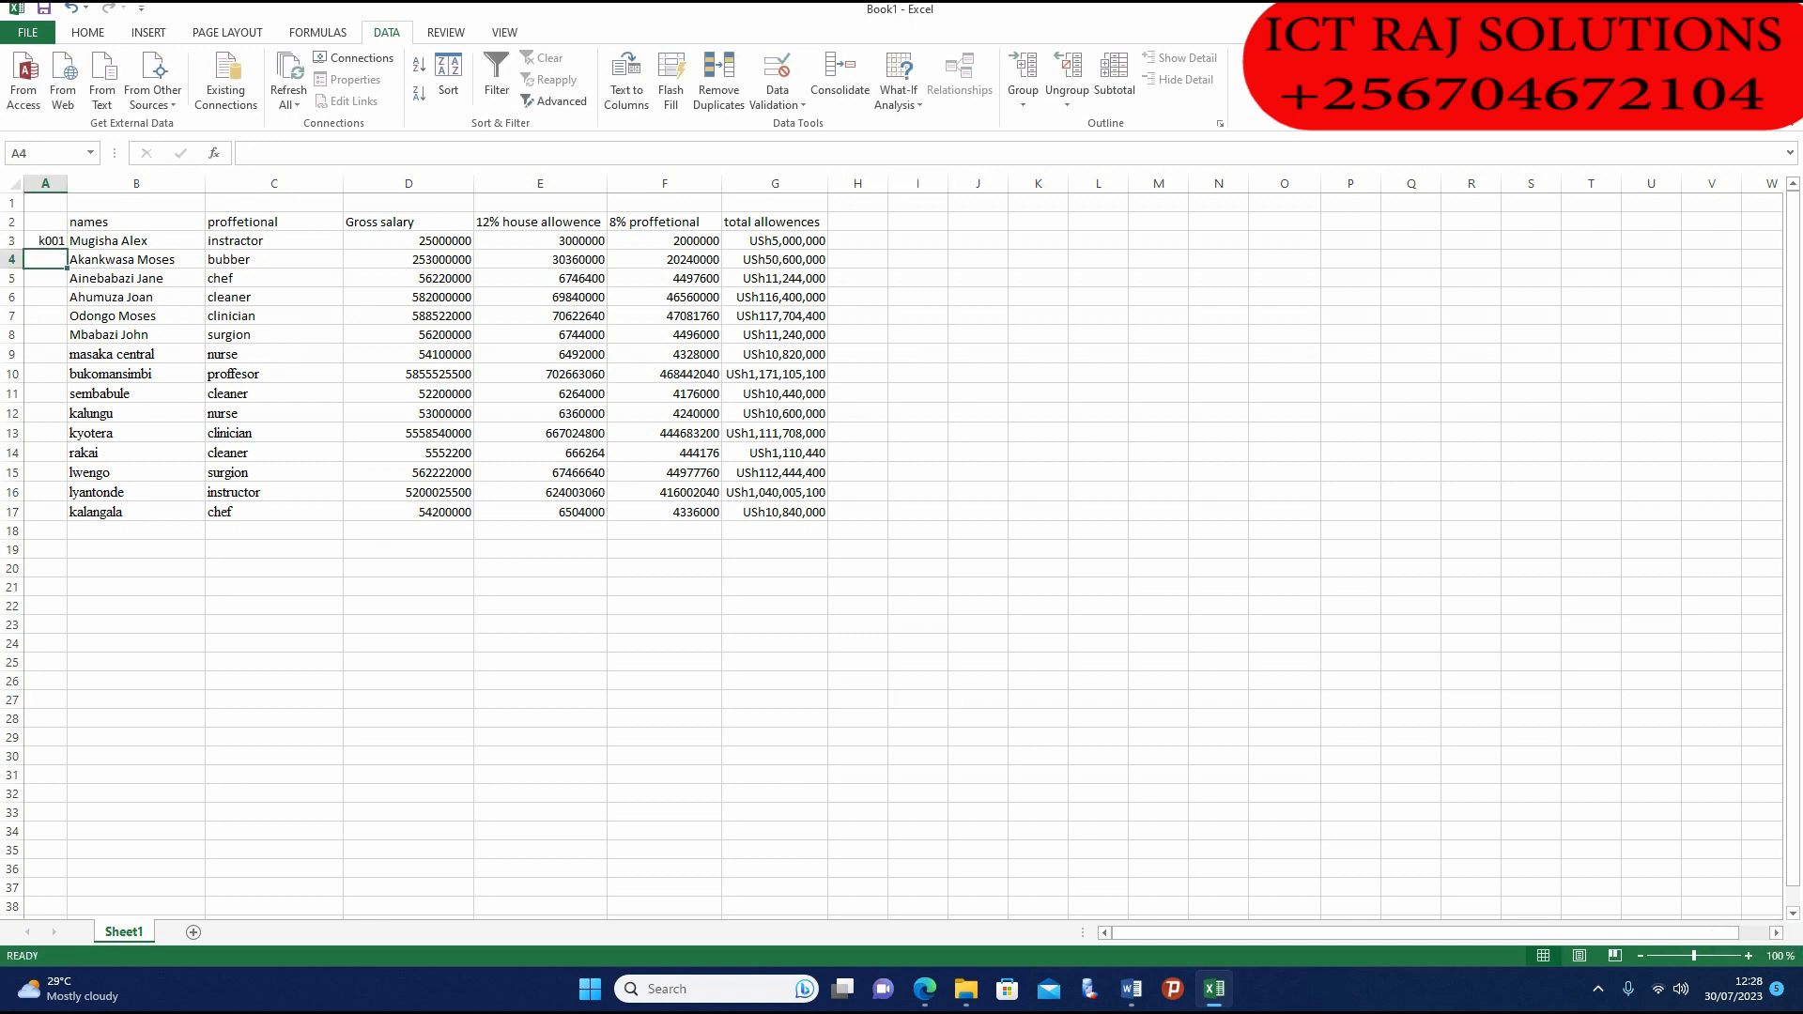
{"action": "type", "text": "5"}
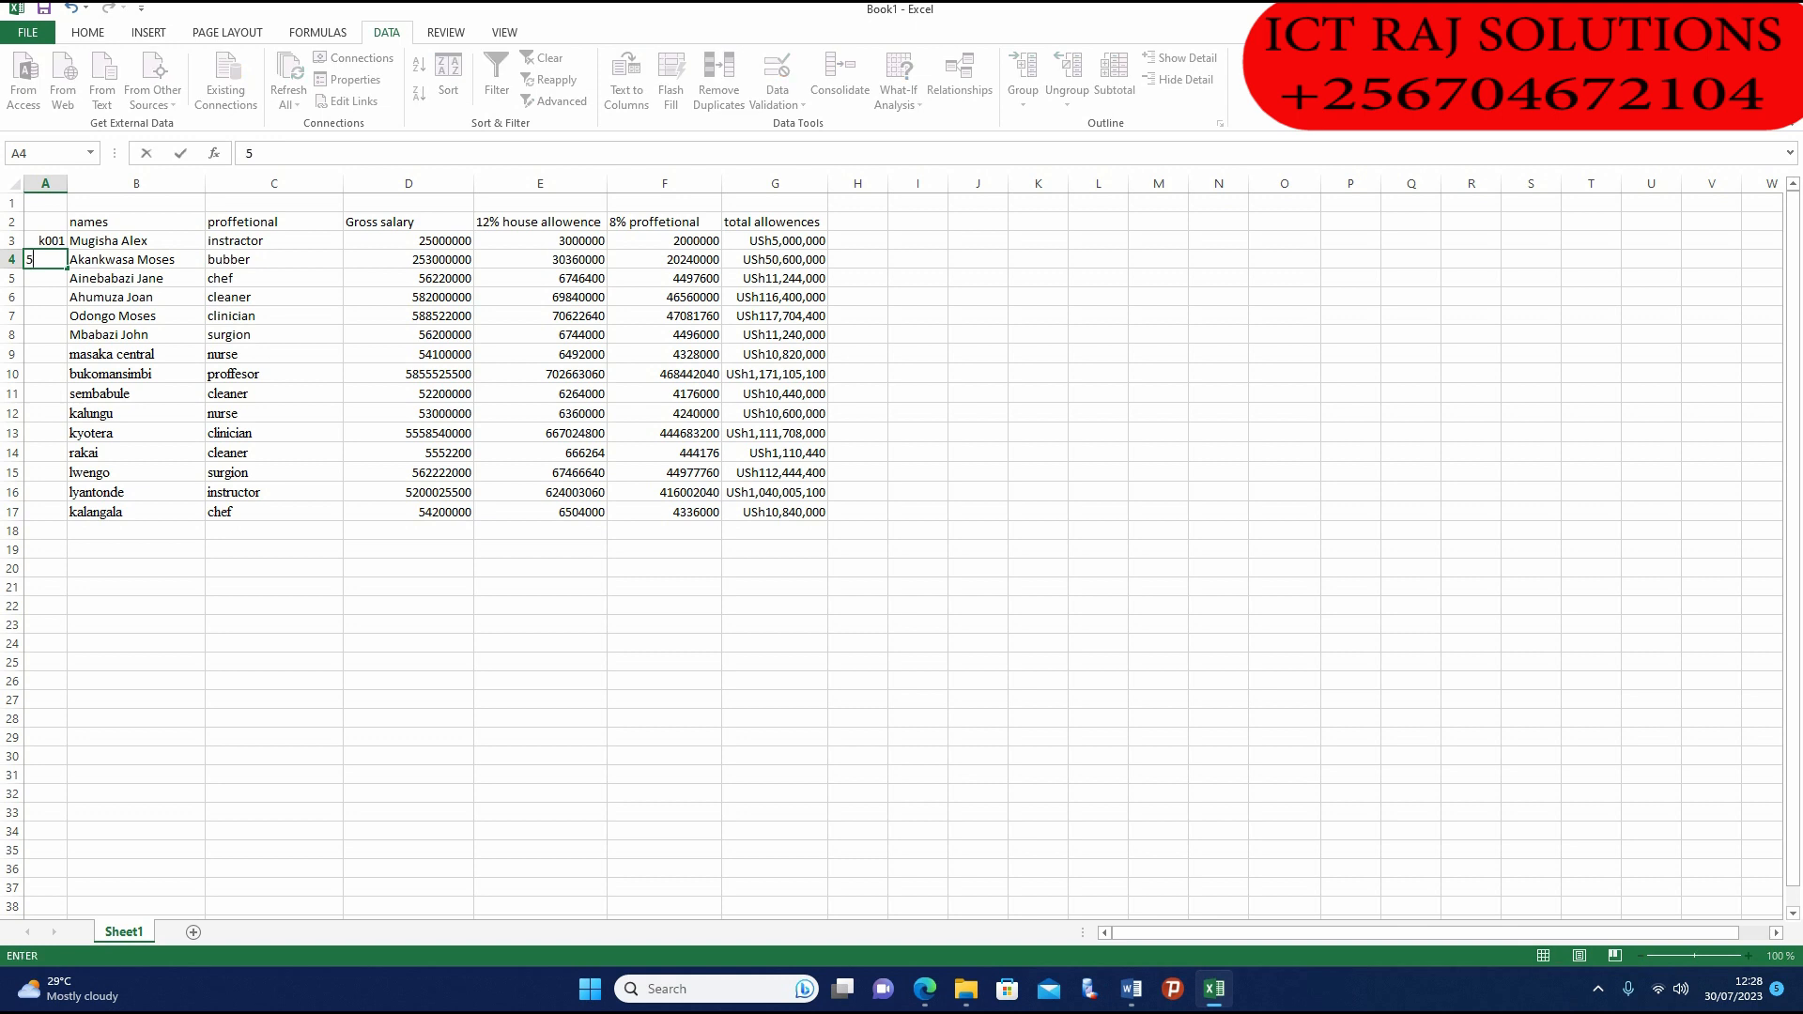
{"action": "key", "text": "BackSpace"}
{"action": "type", "text": "k002"}
{"action": "key", "text": "Return"}
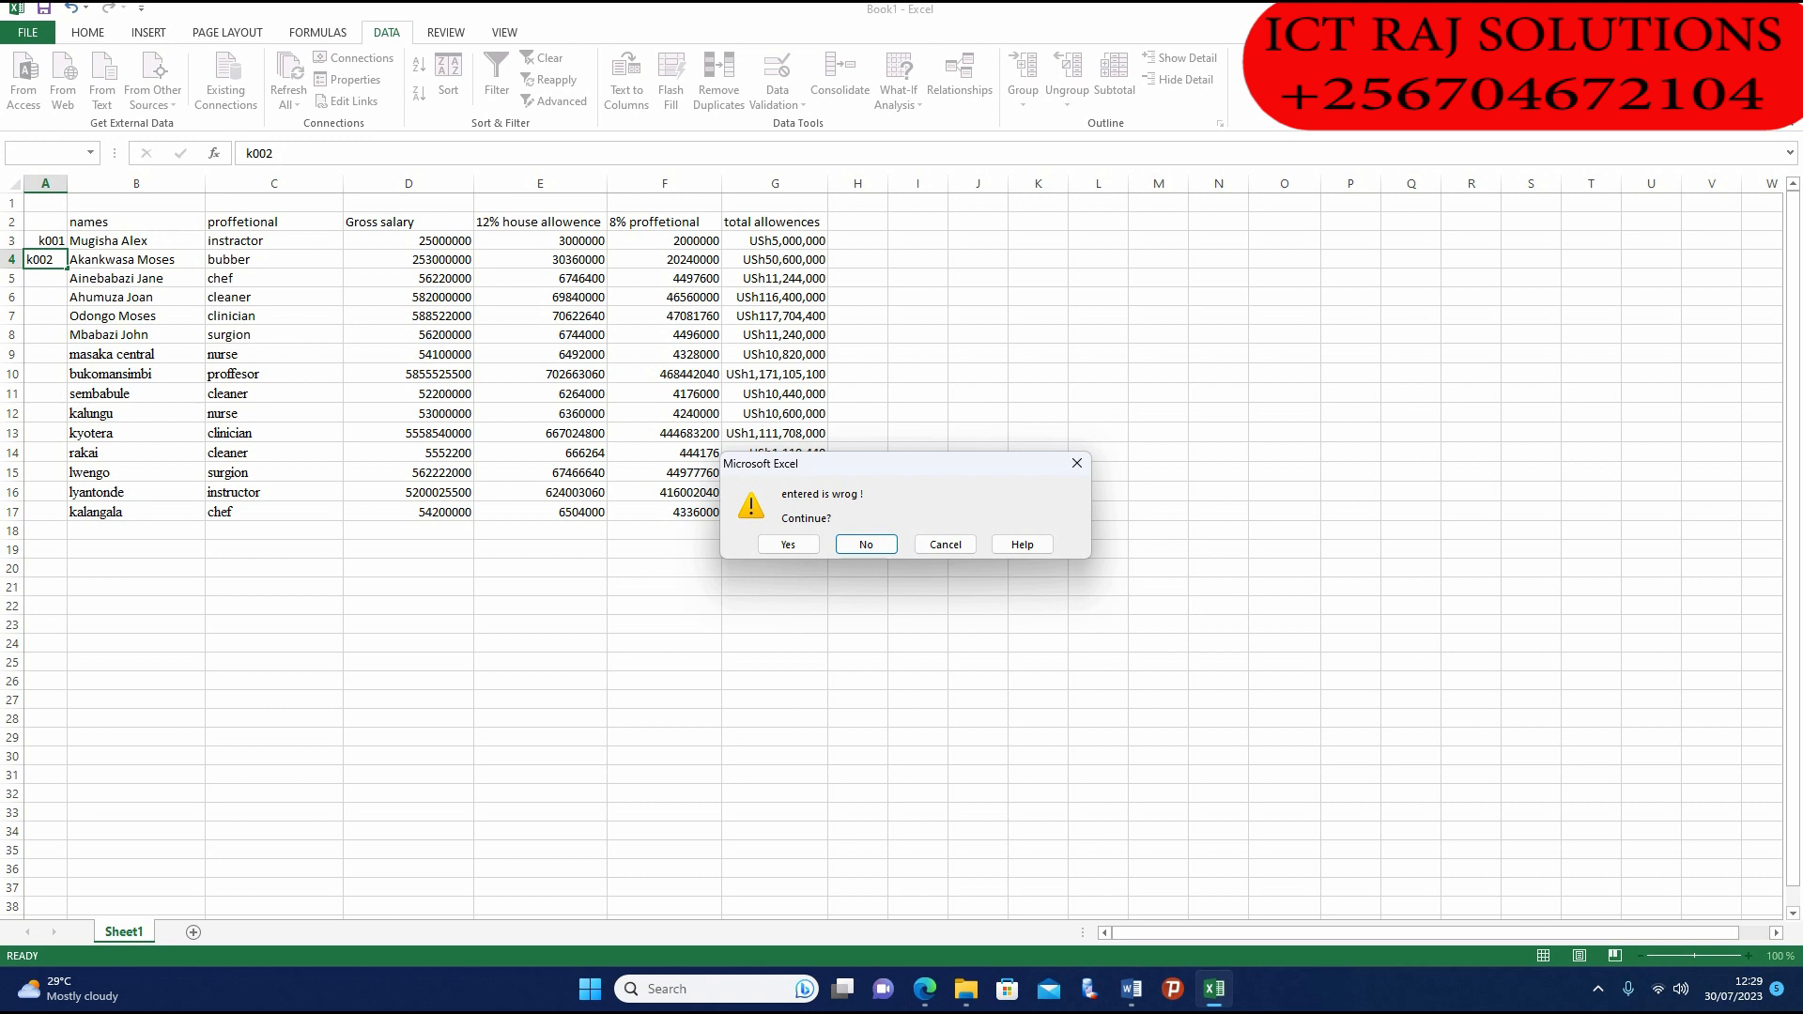
{"action": "left_click", "coordinate": [1077, 463]}
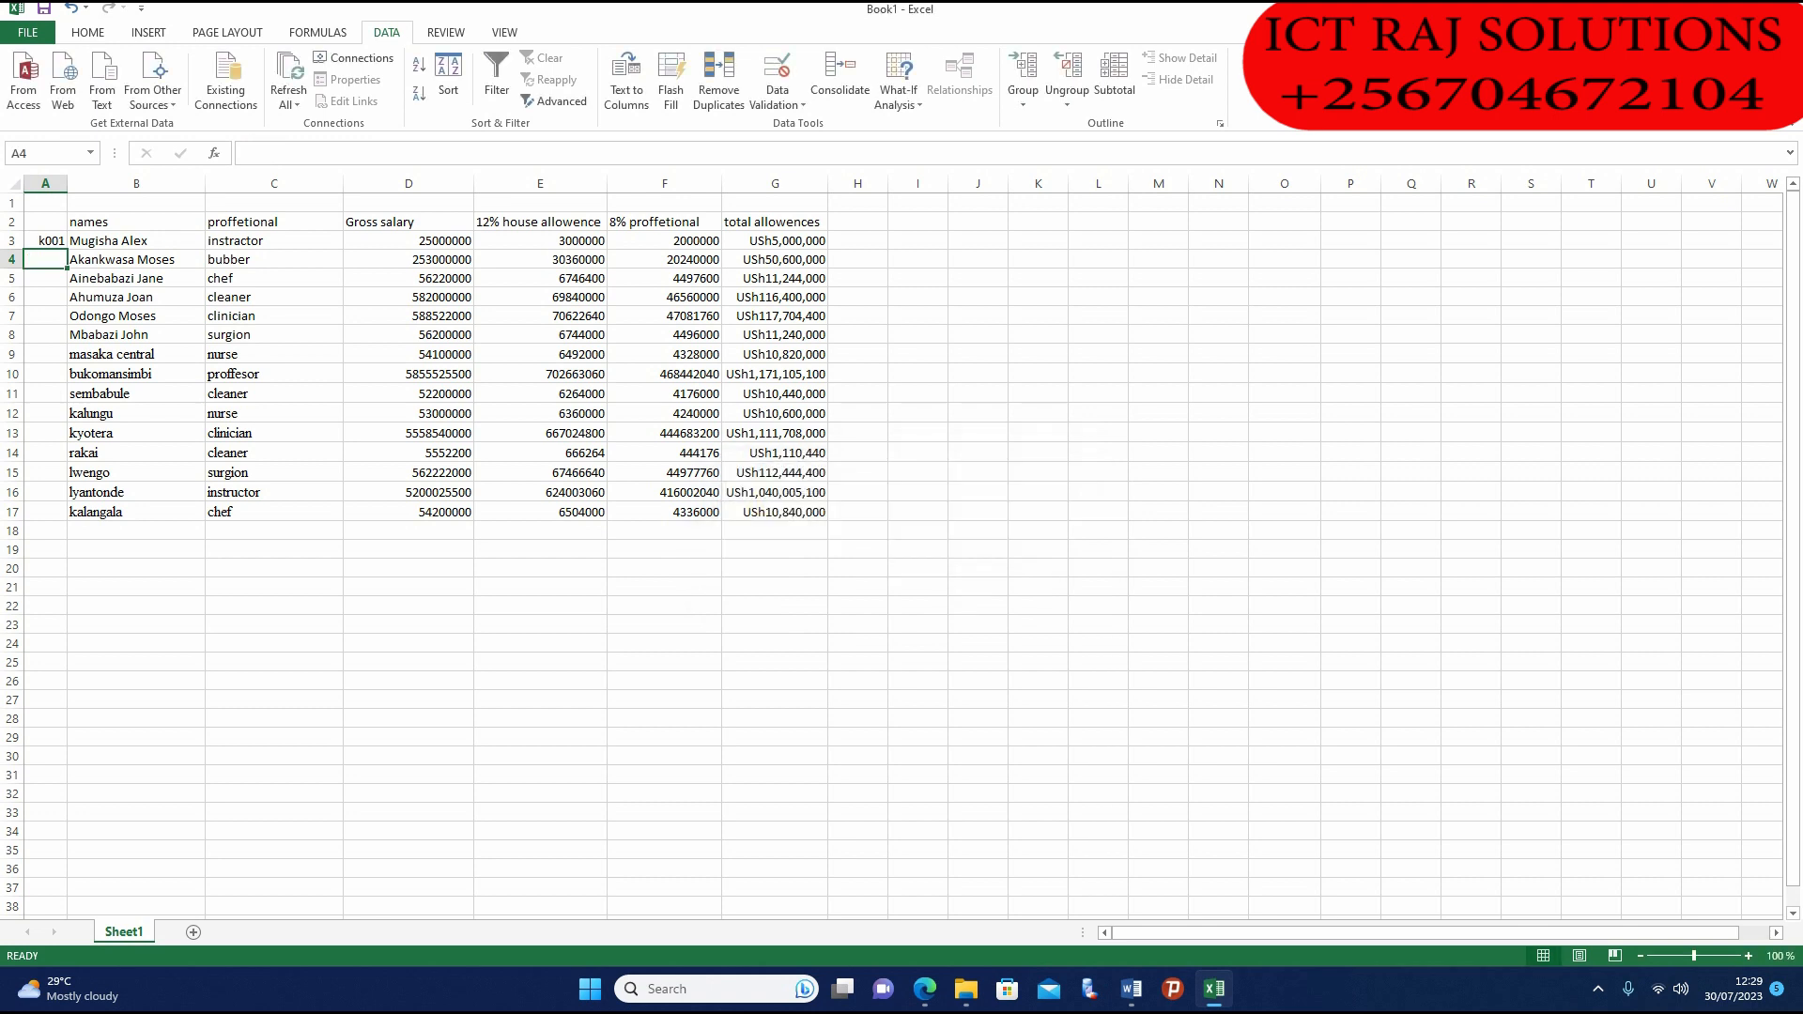
Step: Enter 2 in A4 and fill the number series from A3:A4 down to A17
{"action": "type", "text": "2"}
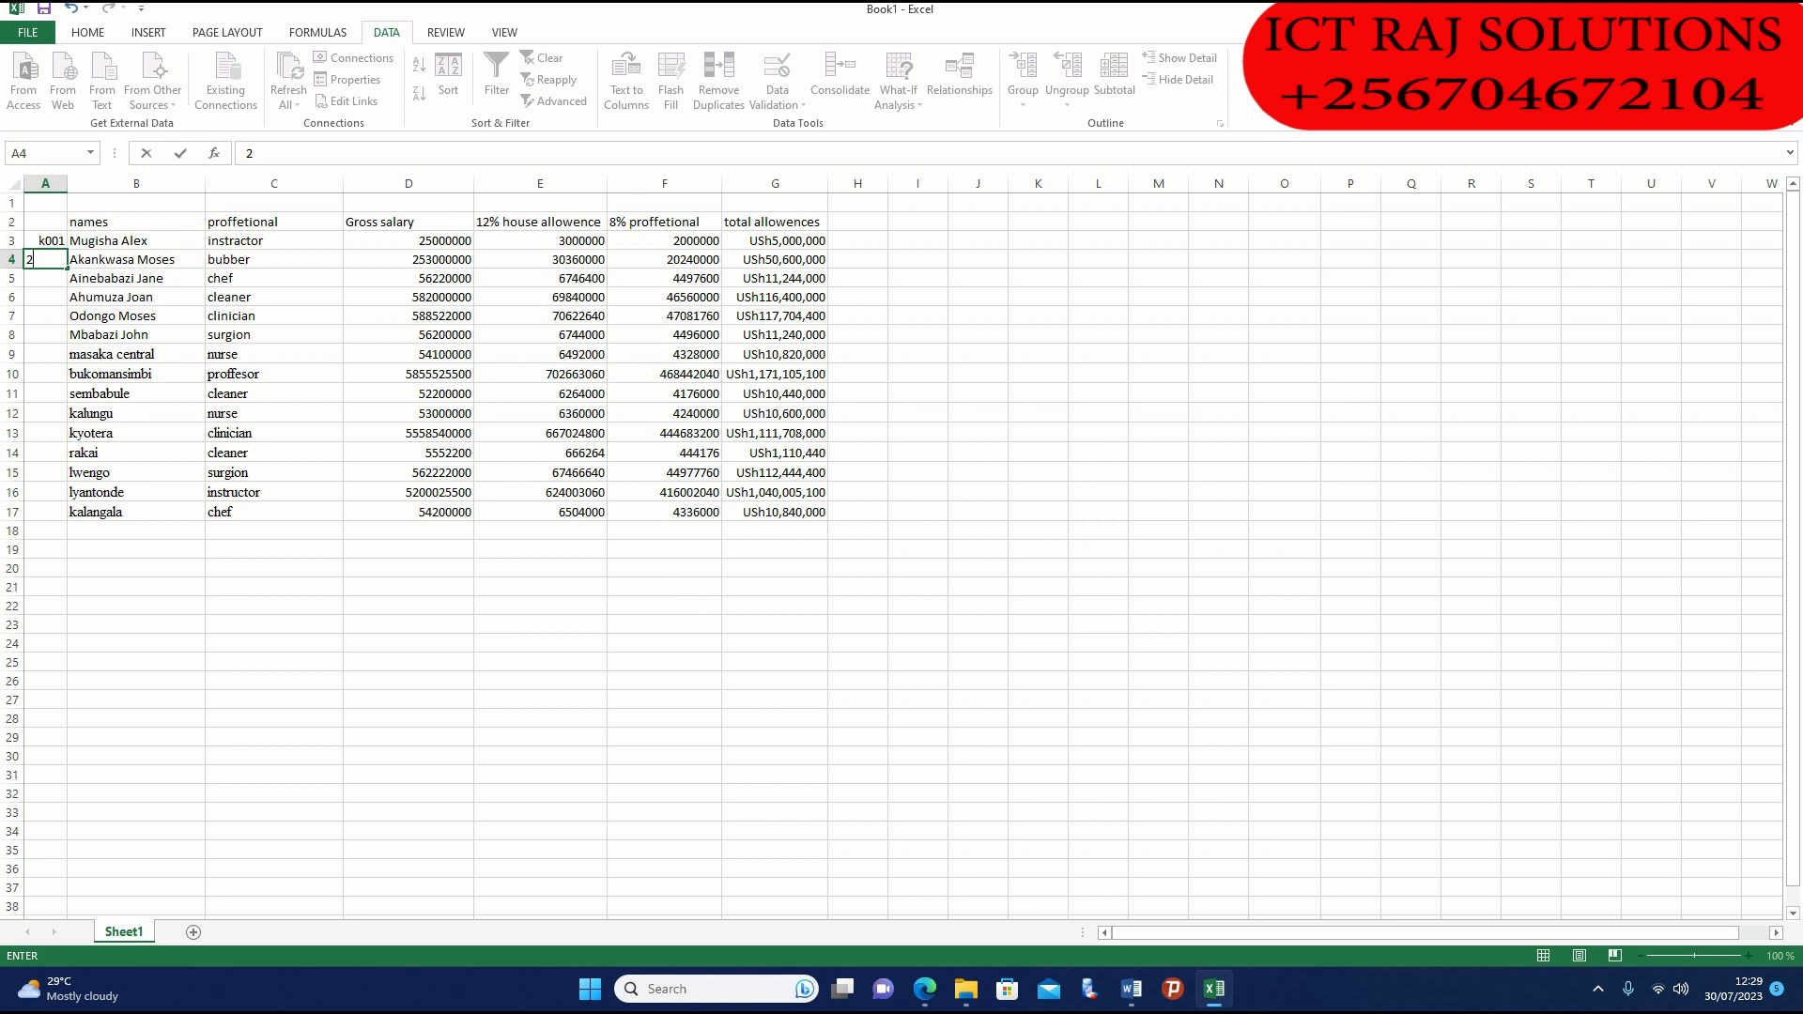
{"action": "left_click", "coordinate": [1098, 335]}
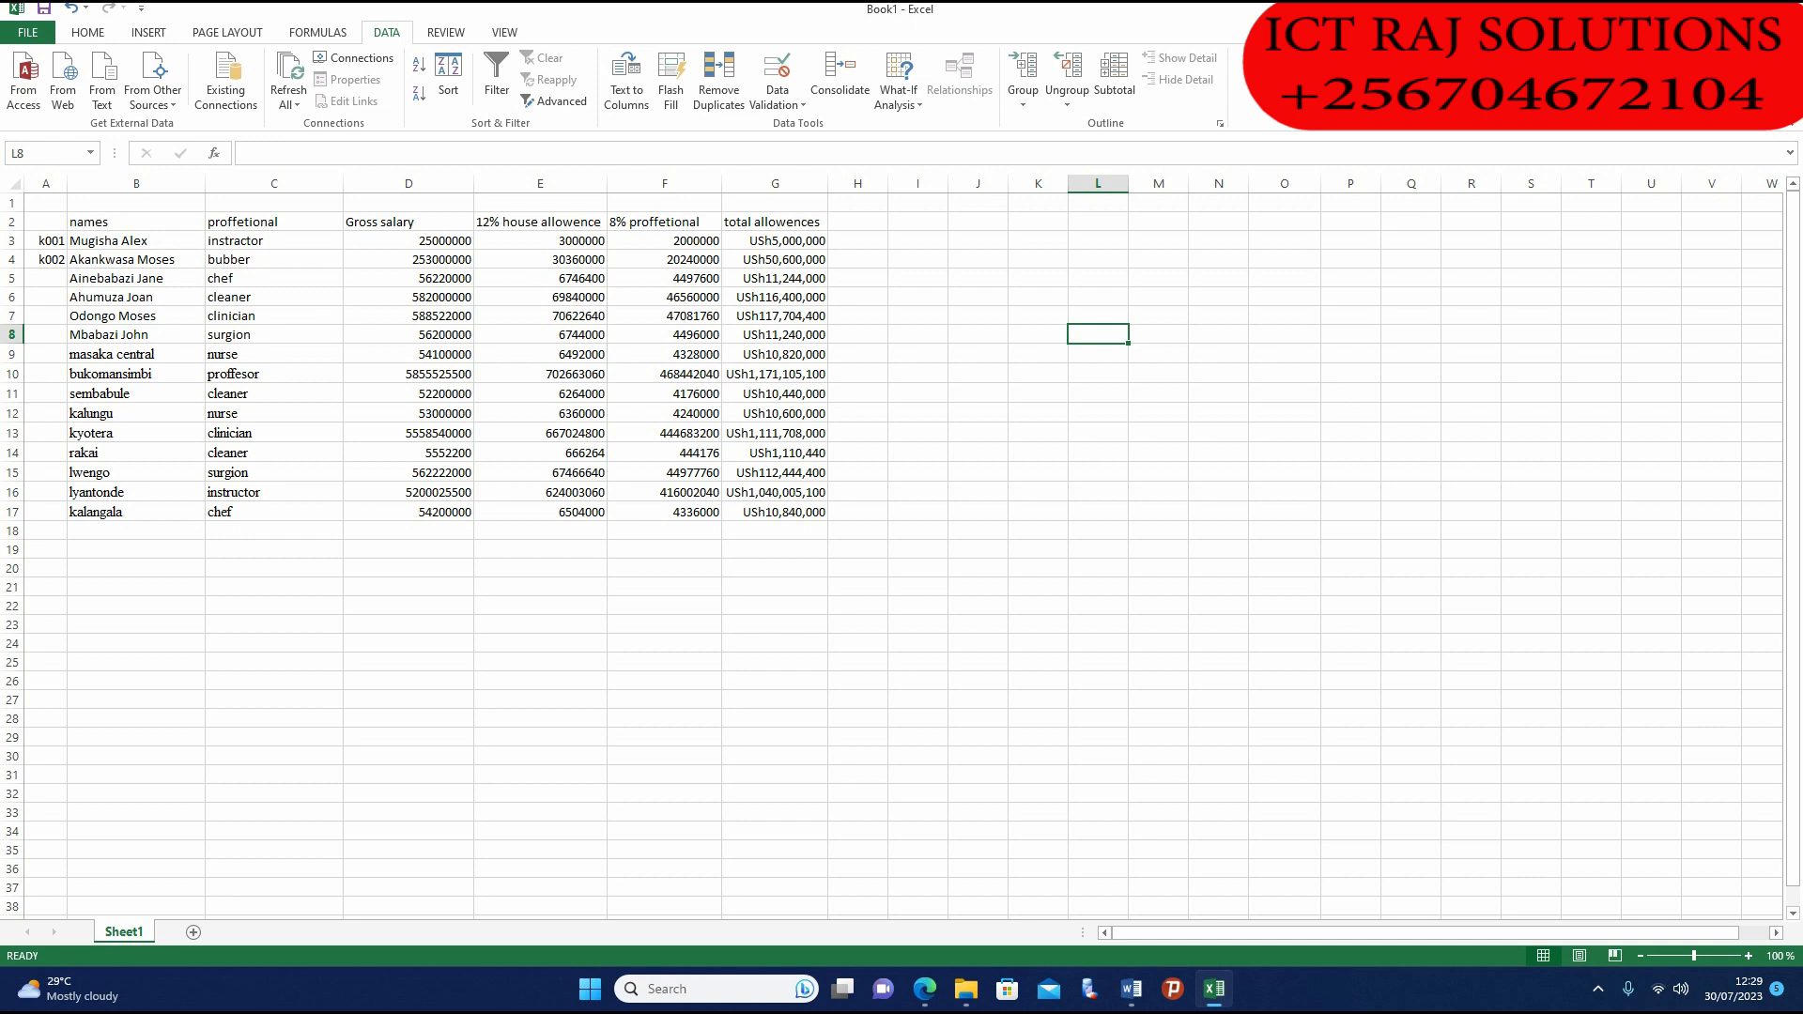
{"action": "left_click_drag", "start_coordinate": [45, 241], "coordinate": [47, 260]}
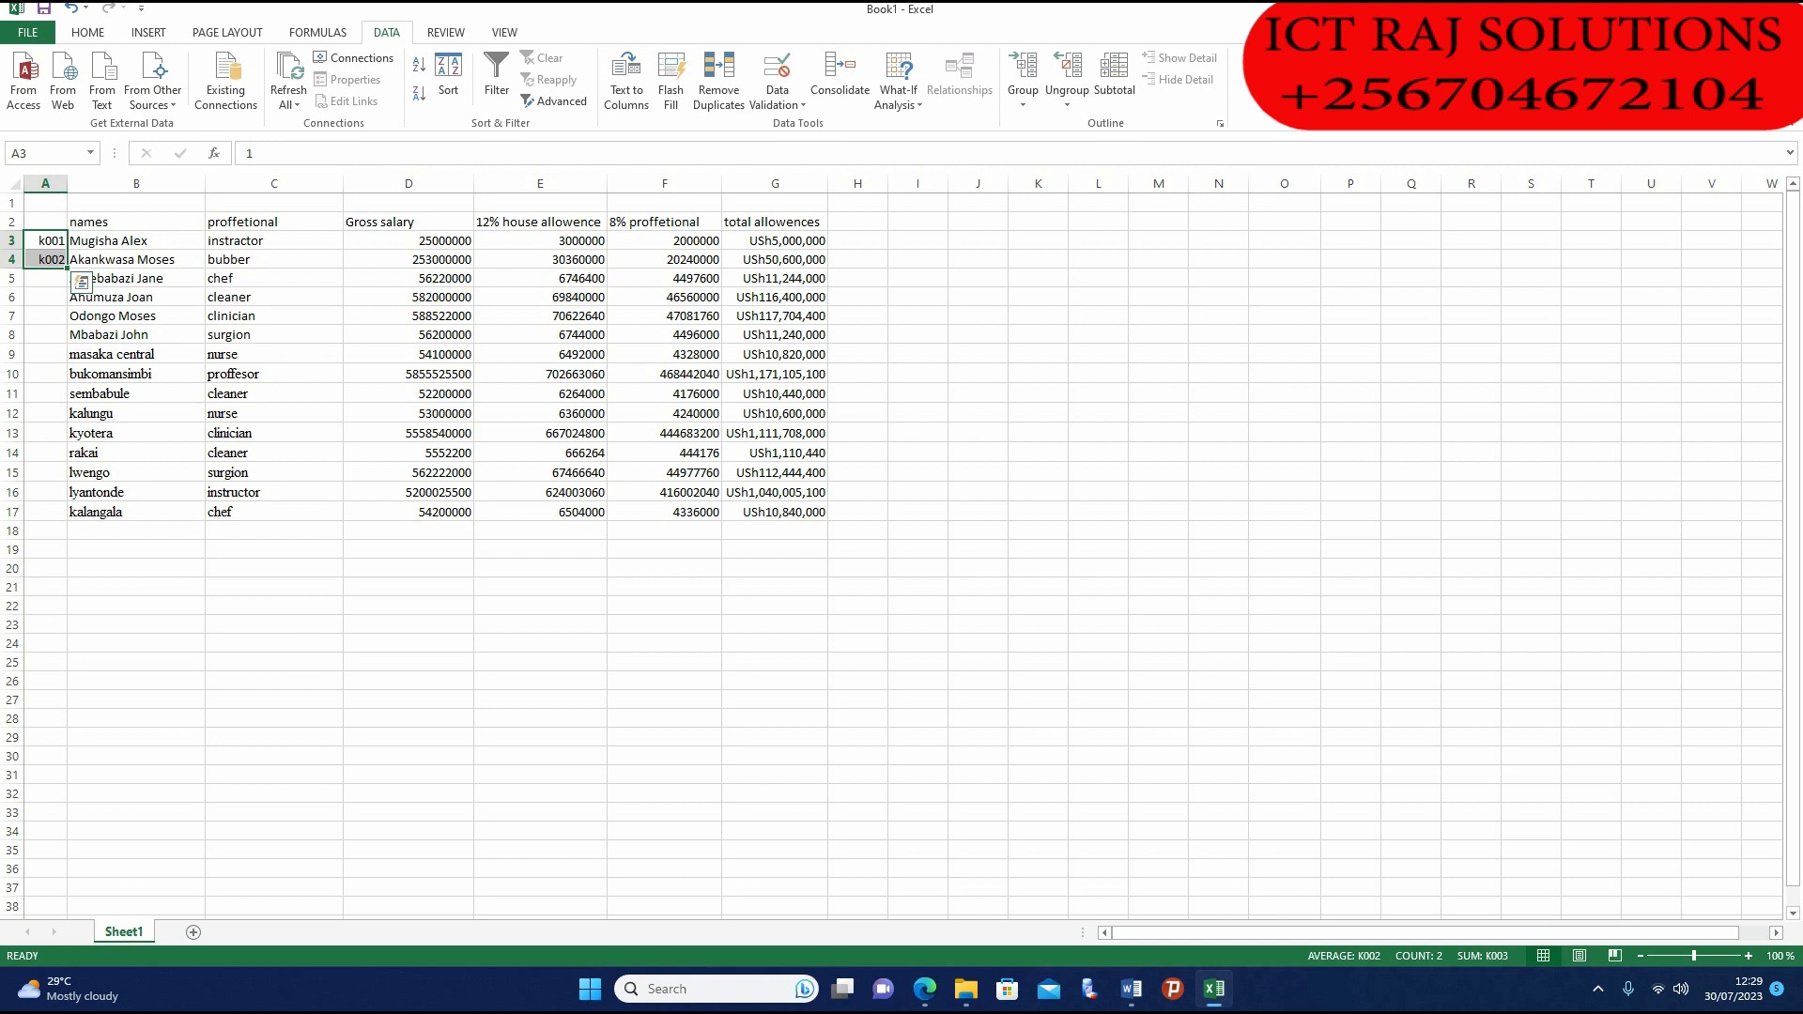
{"action": "left_click_drag", "start_coordinate": [66, 268], "coordinate": [67, 516]}
{"action": "left_click", "coordinate": [273, 567]}
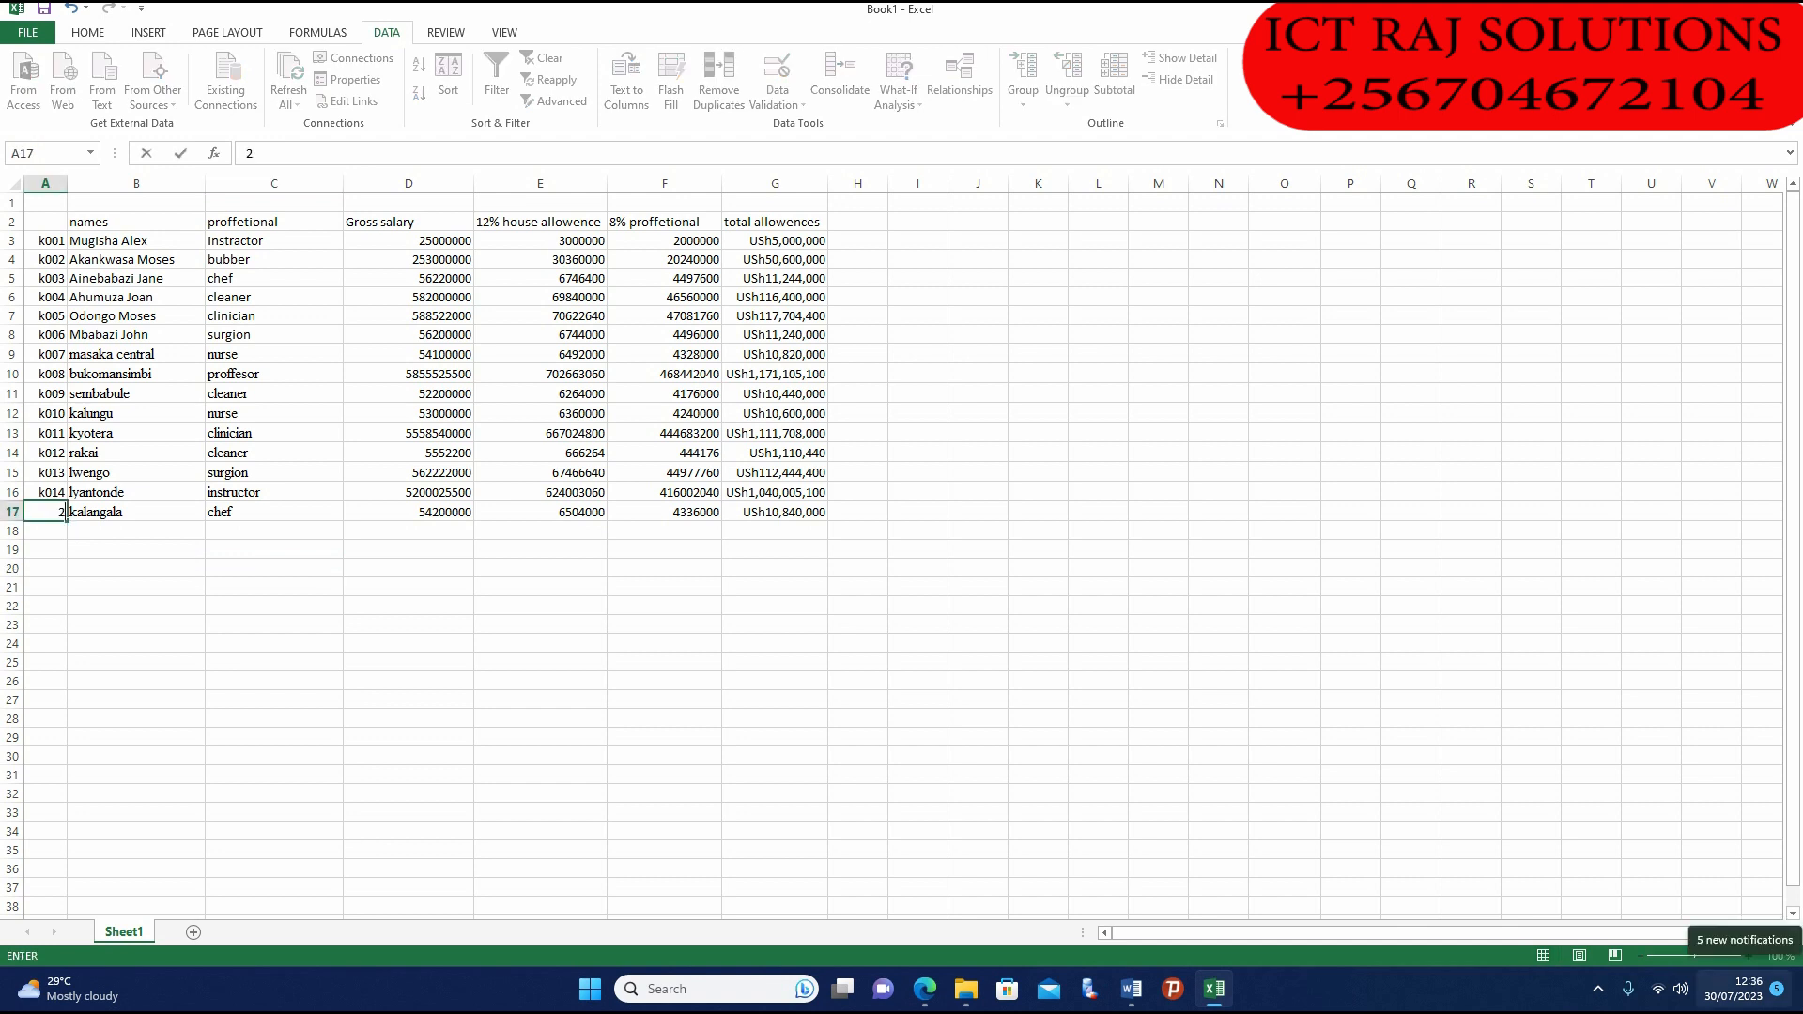
Step: Test the validation by trying to enter 2050 in A17, and cancel the entry
{"action": "type", "text": "2050"}
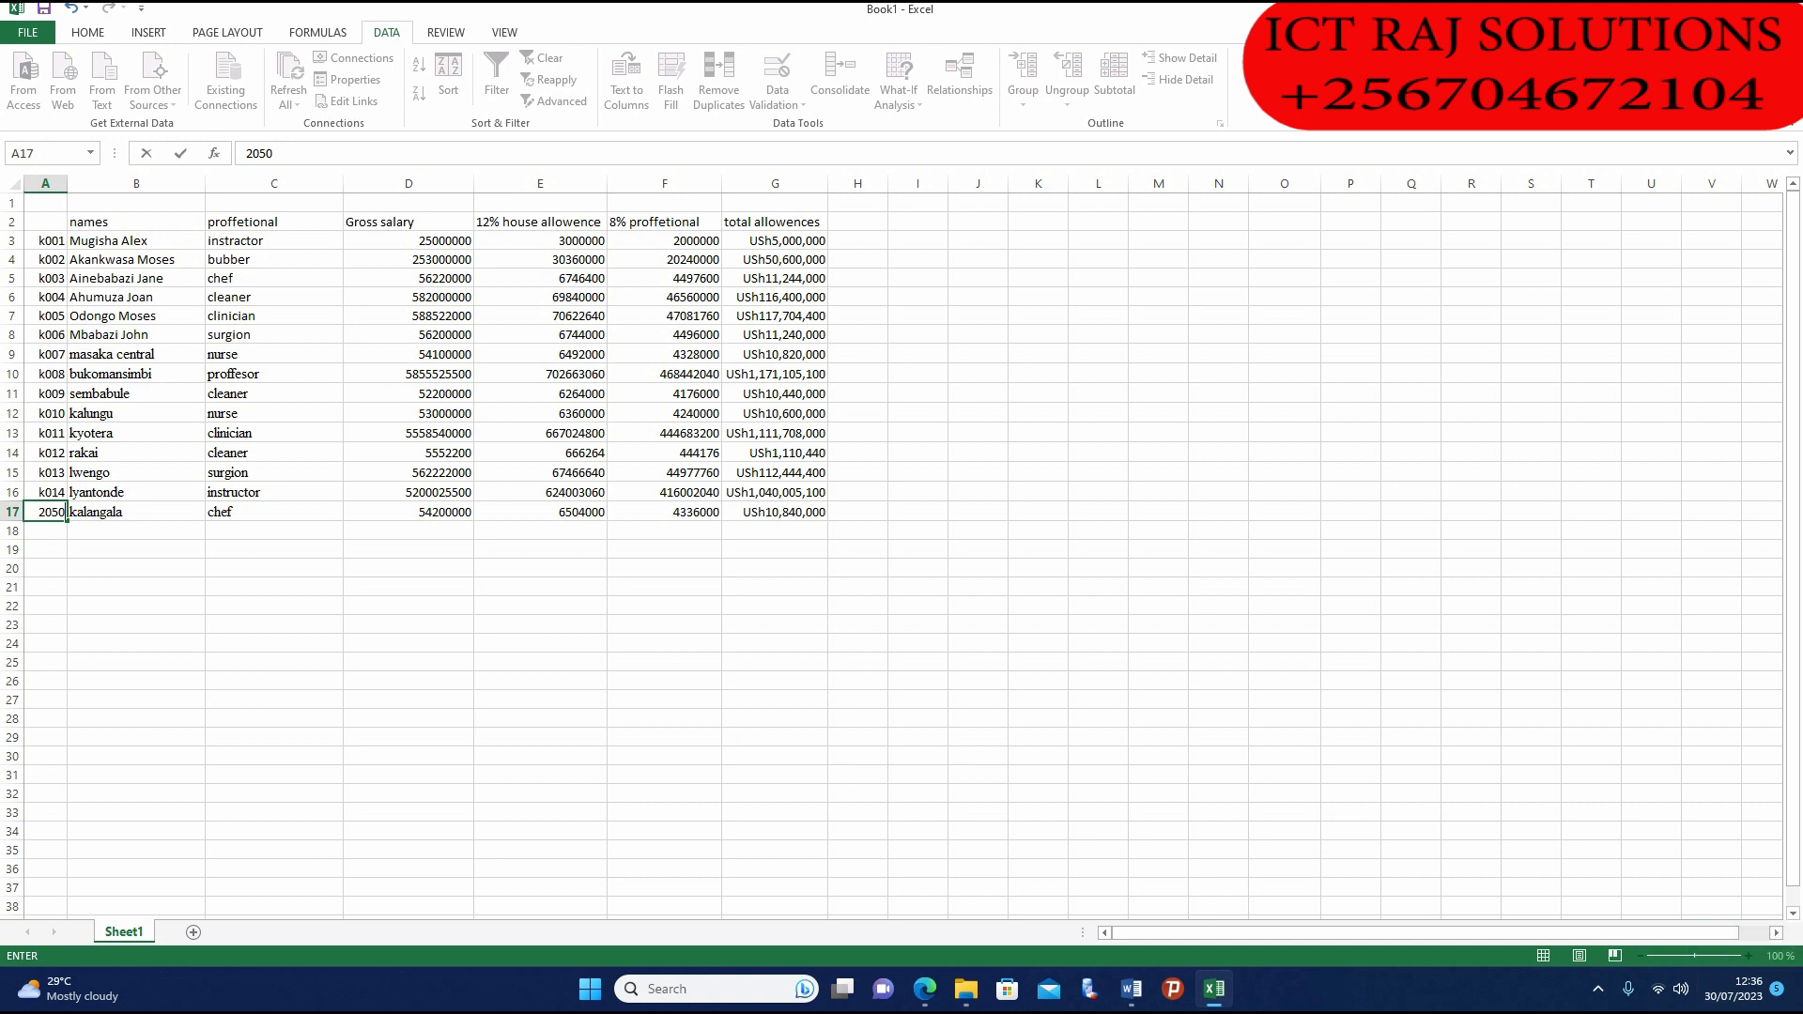
{"action": "key", "text": "Return"}
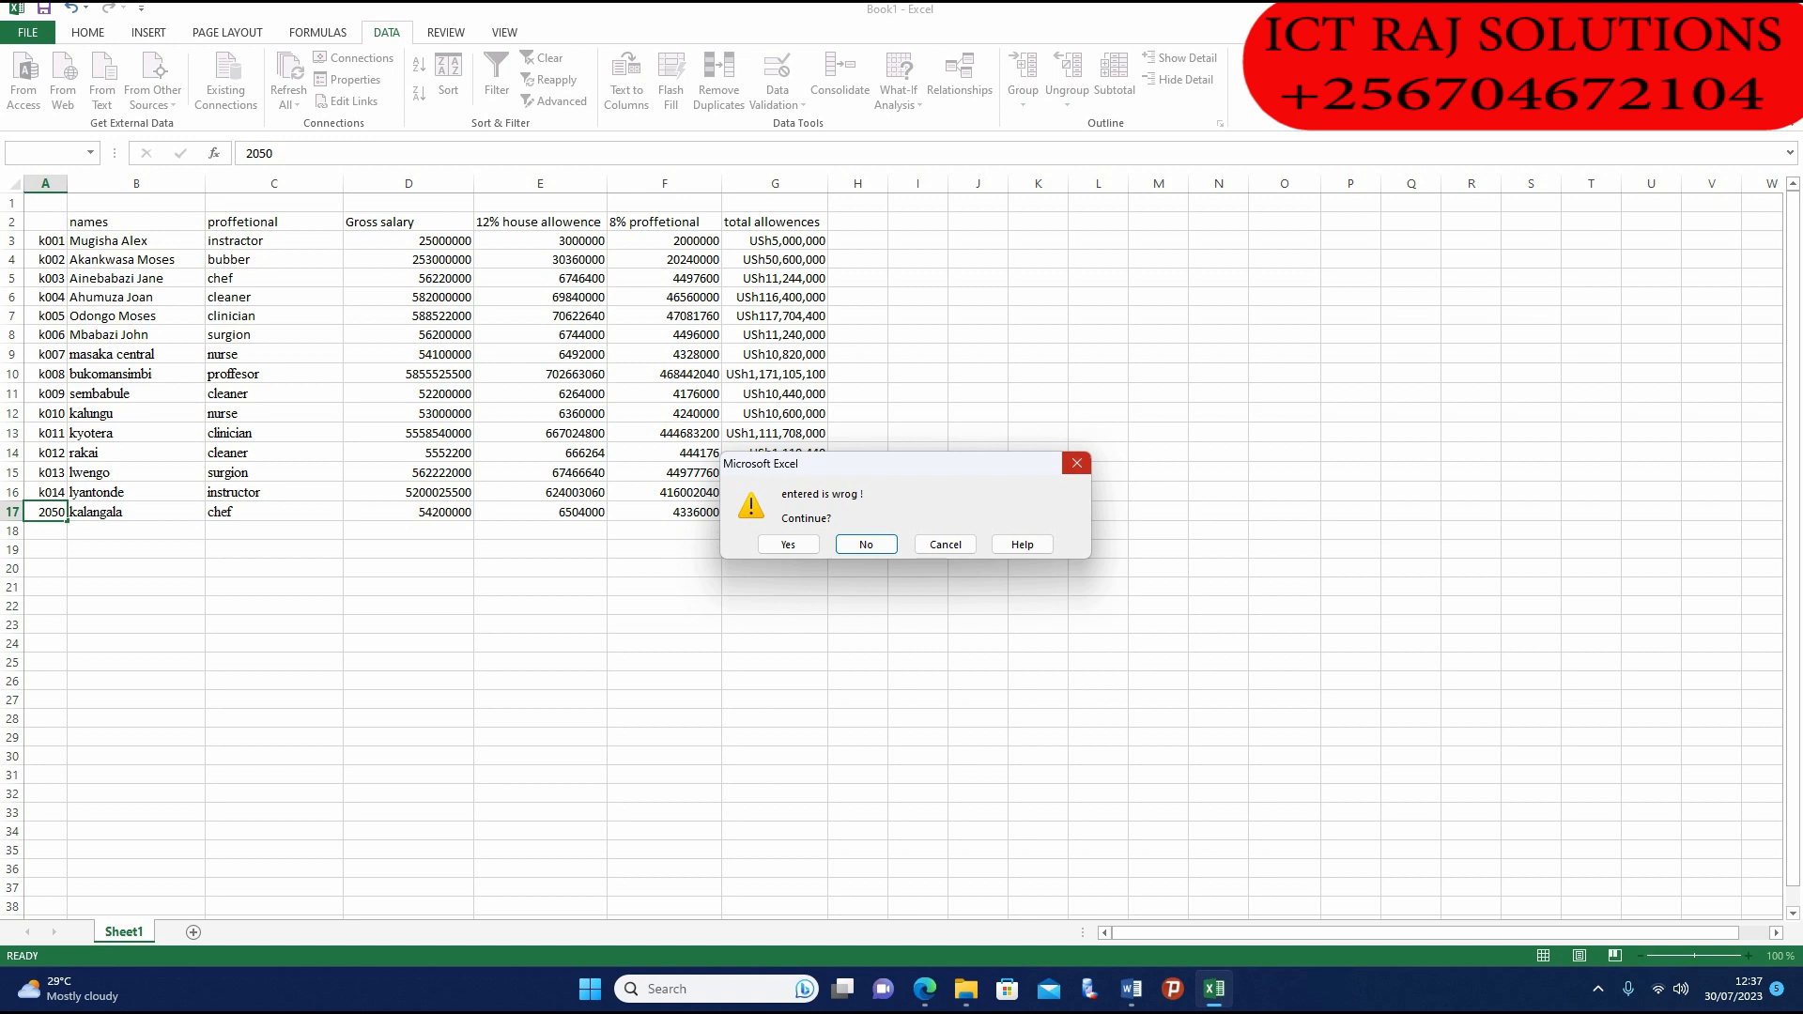
{"action": "left_click", "coordinate": [1078, 463]}
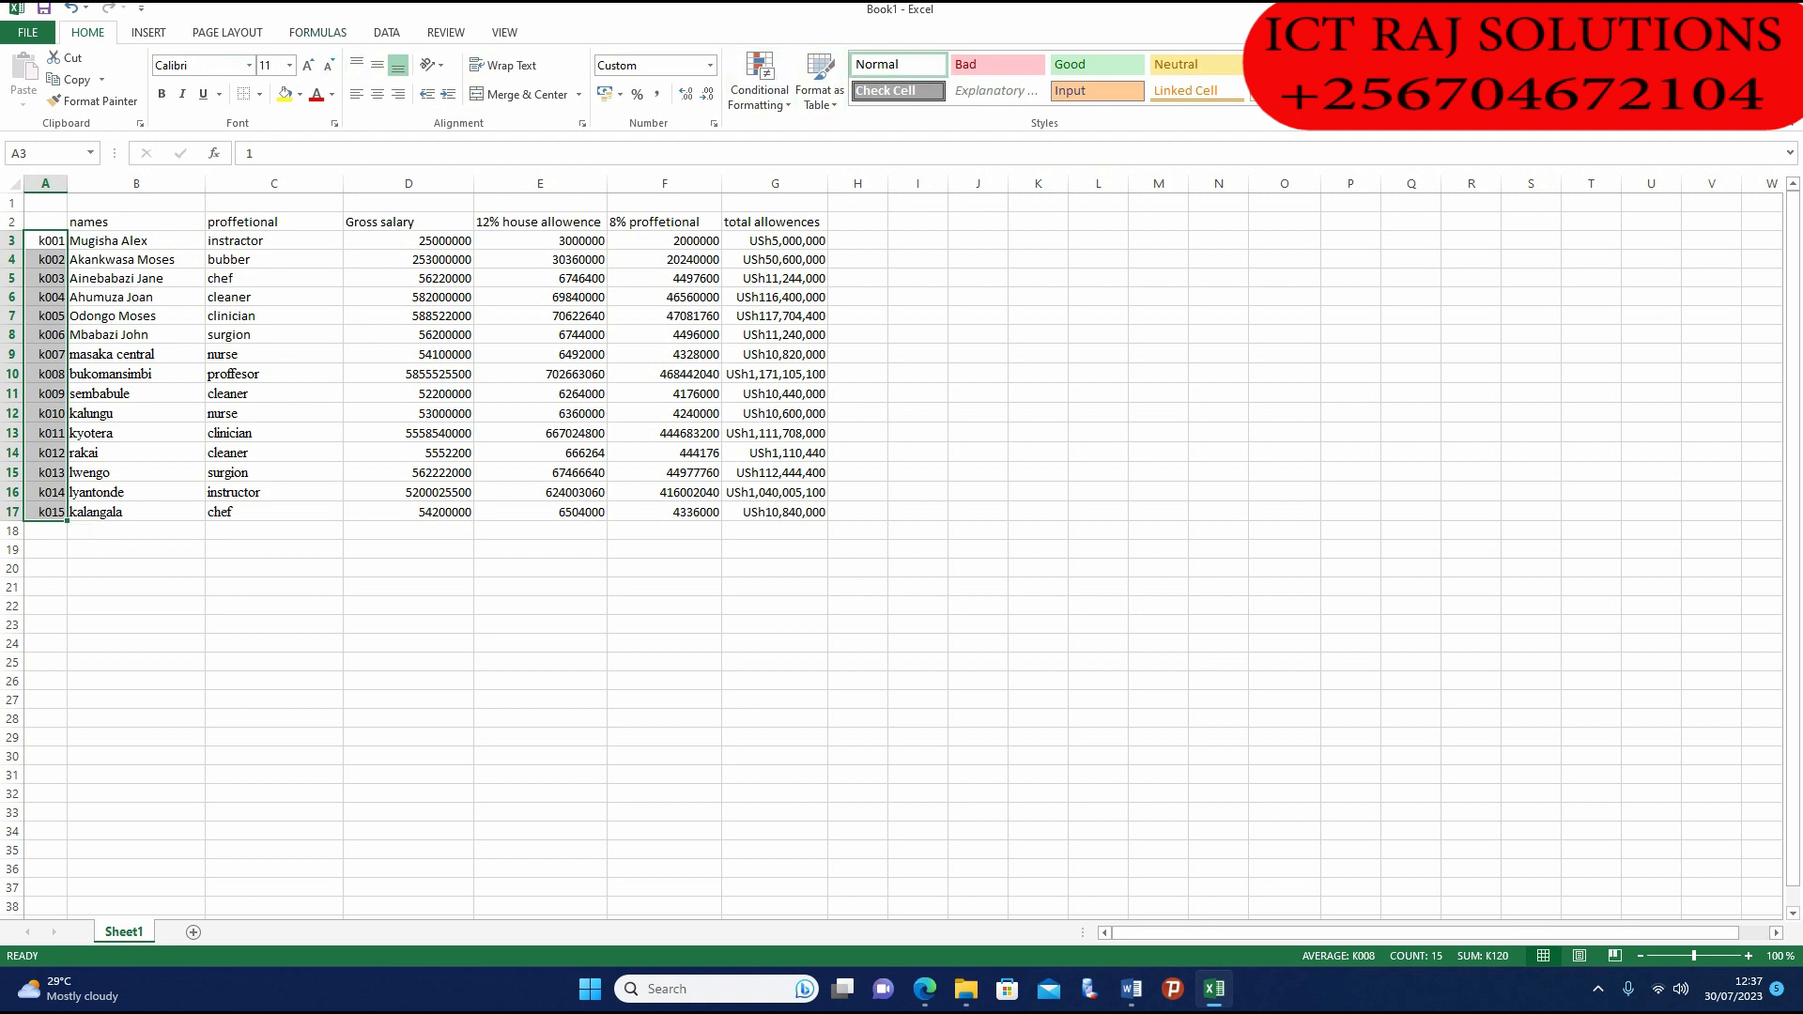
Step: Add an input message to the A3:A17 validation with the title "imput" and the text "type numbers from 1-200"
{"action": "left_click", "coordinate": [387, 33]}
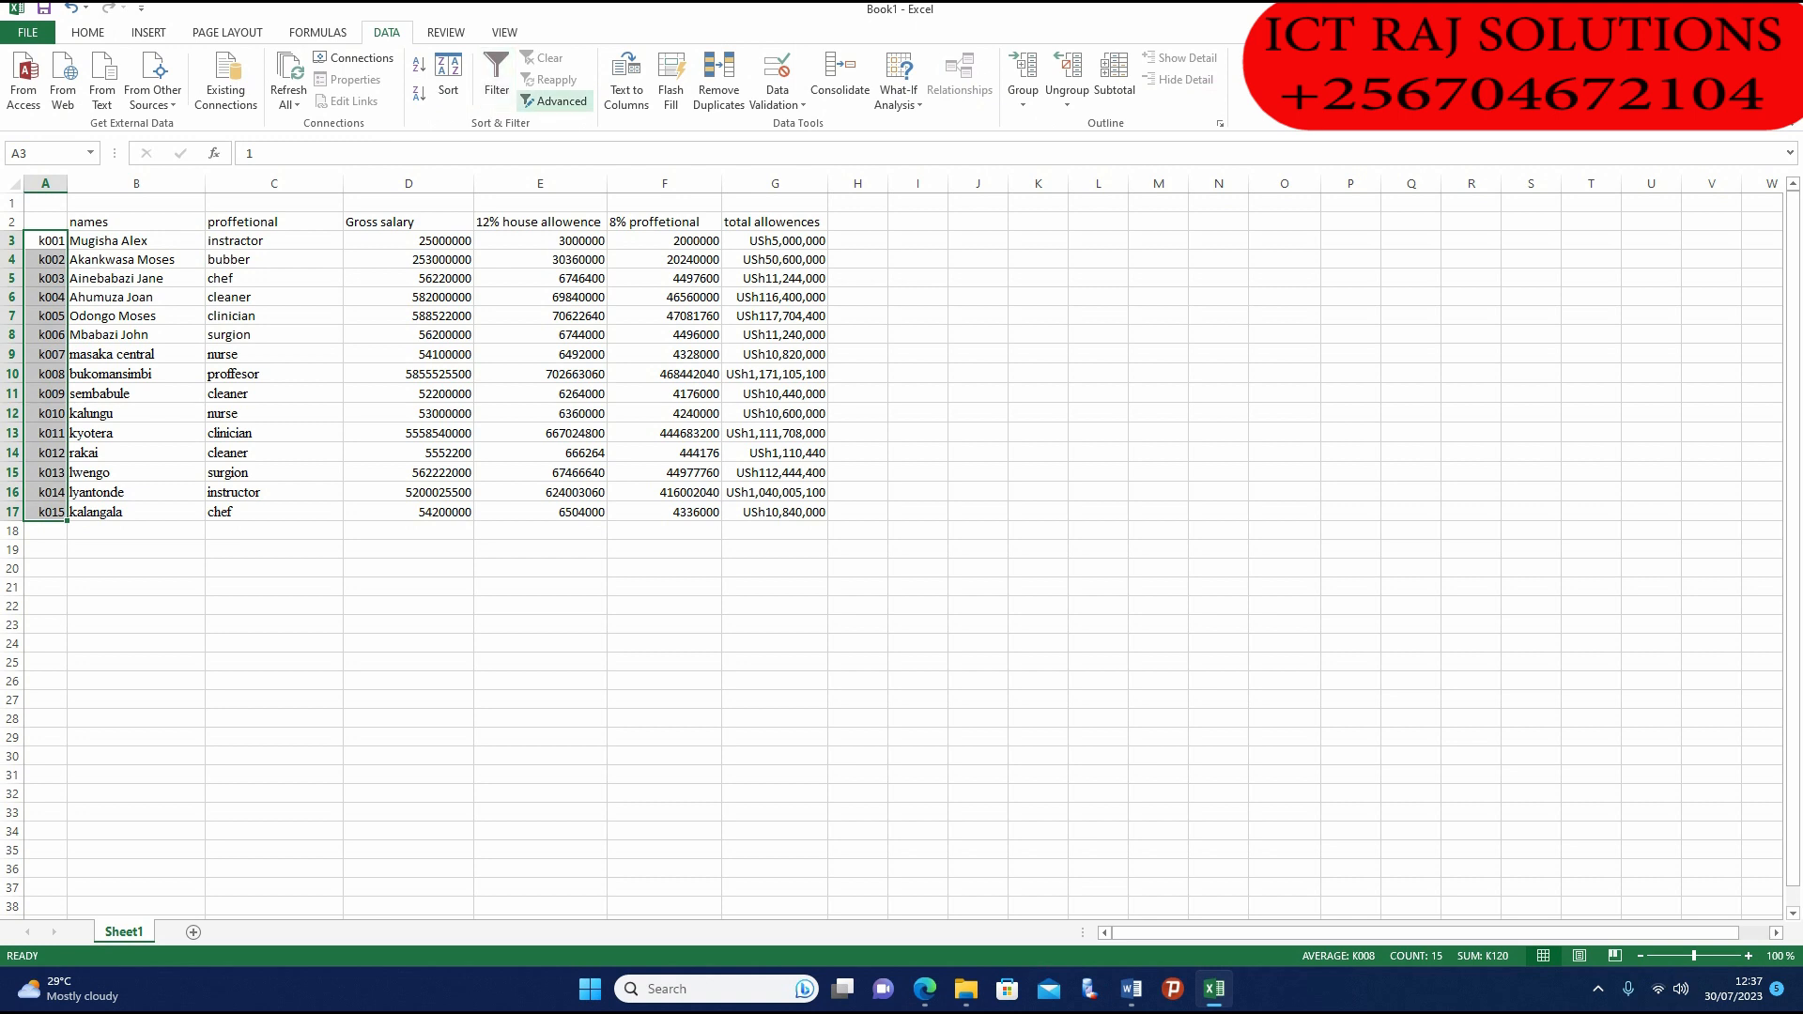
{"action": "left_click", "coordinate": [778, 98]}
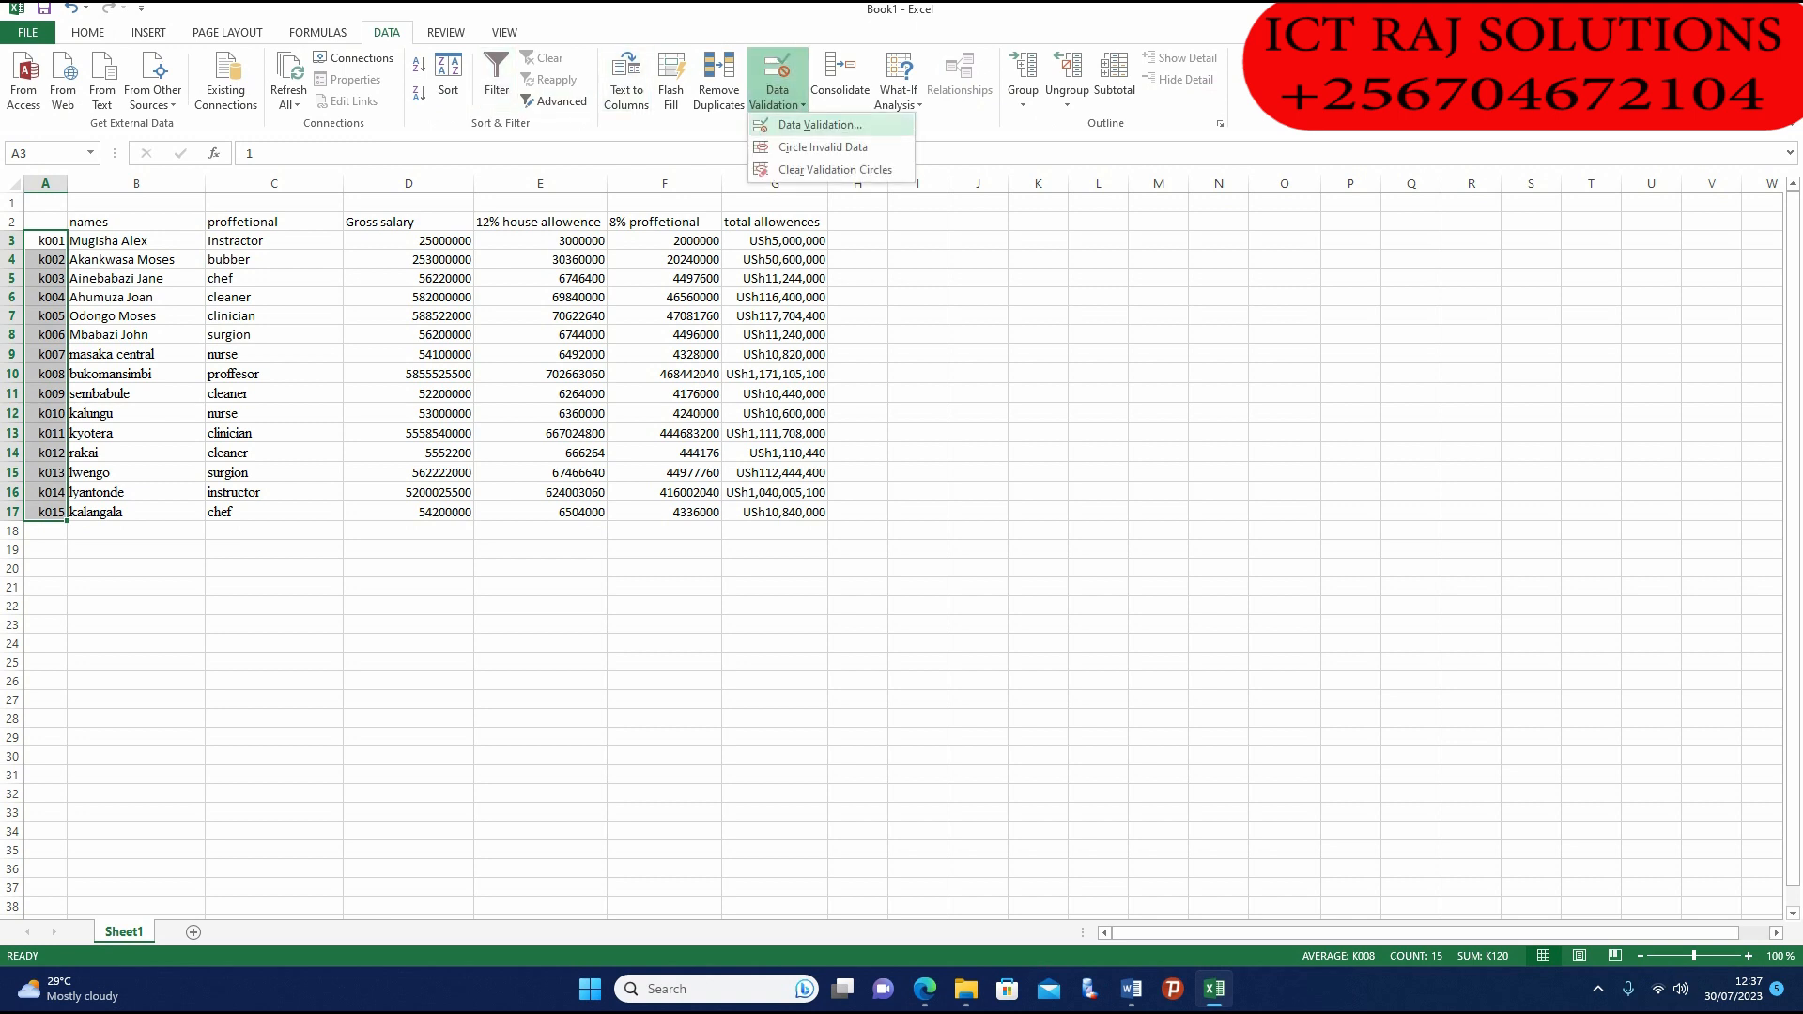
{"action": "left_click", "coordinate": [819, 125]}
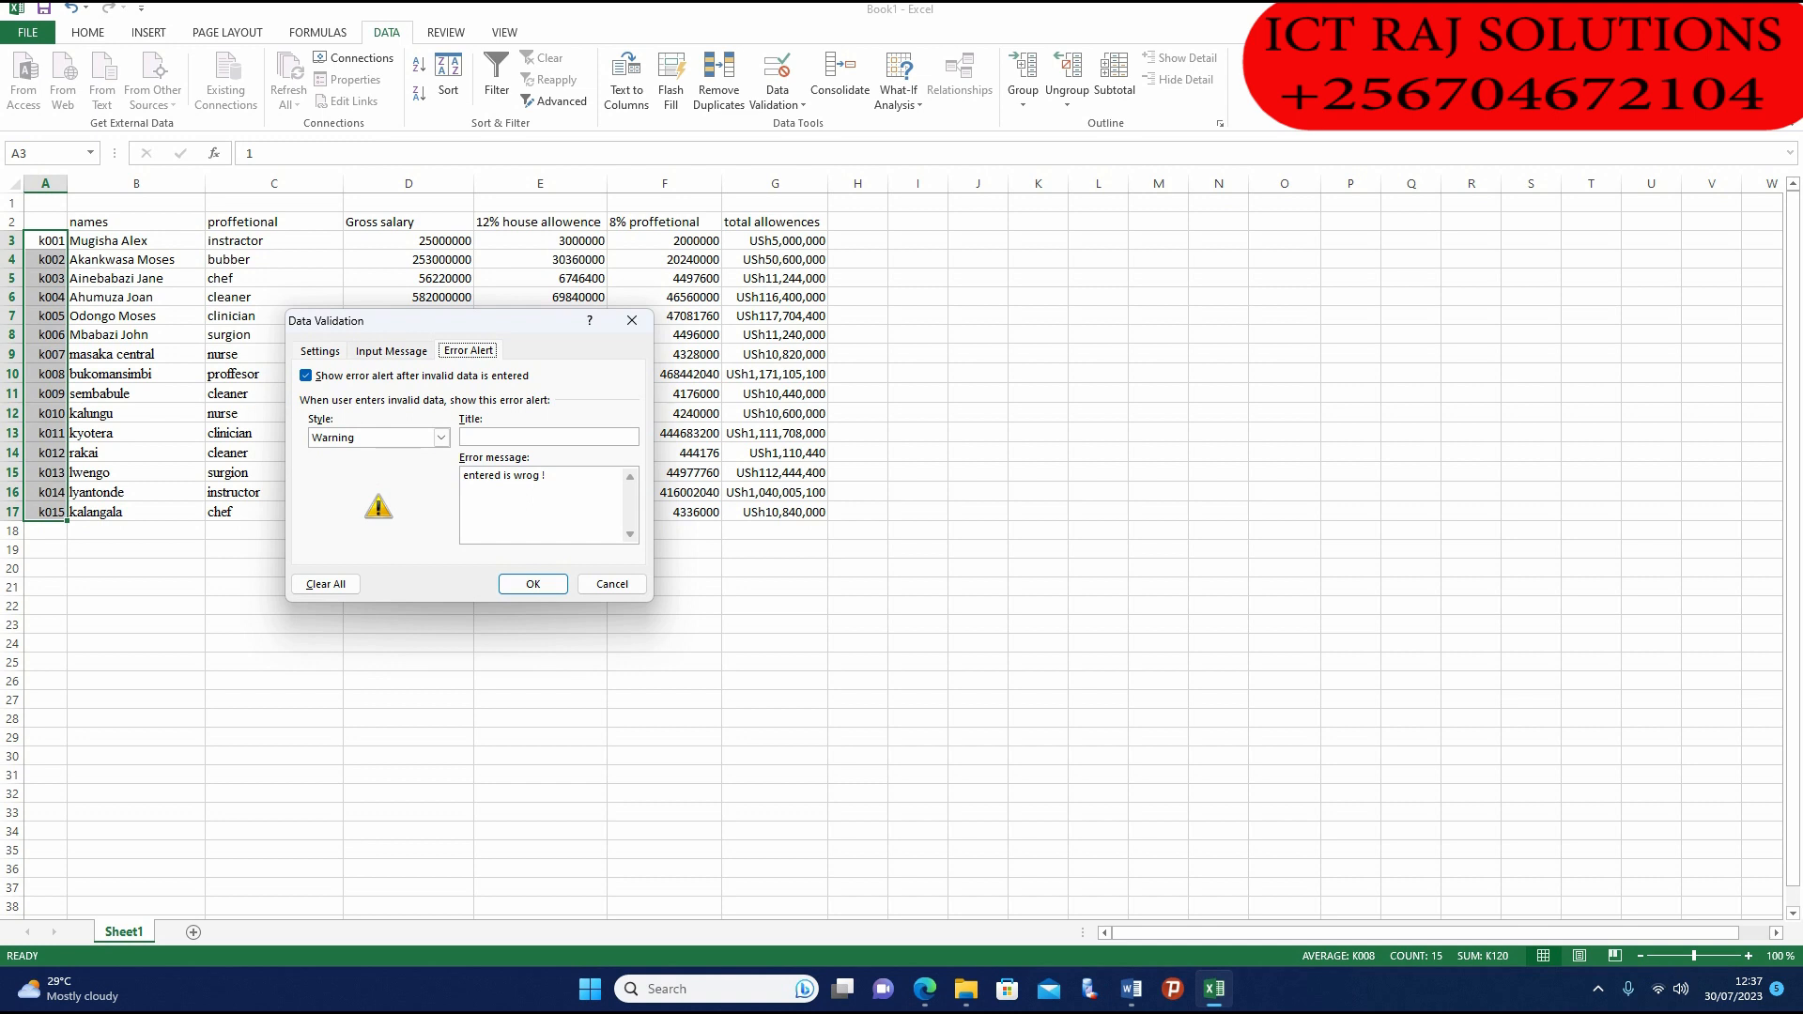
{"action": "left_click", "coordinate": [390, 351]}
{"action": "left_click", "coordinate": [376, 485]}
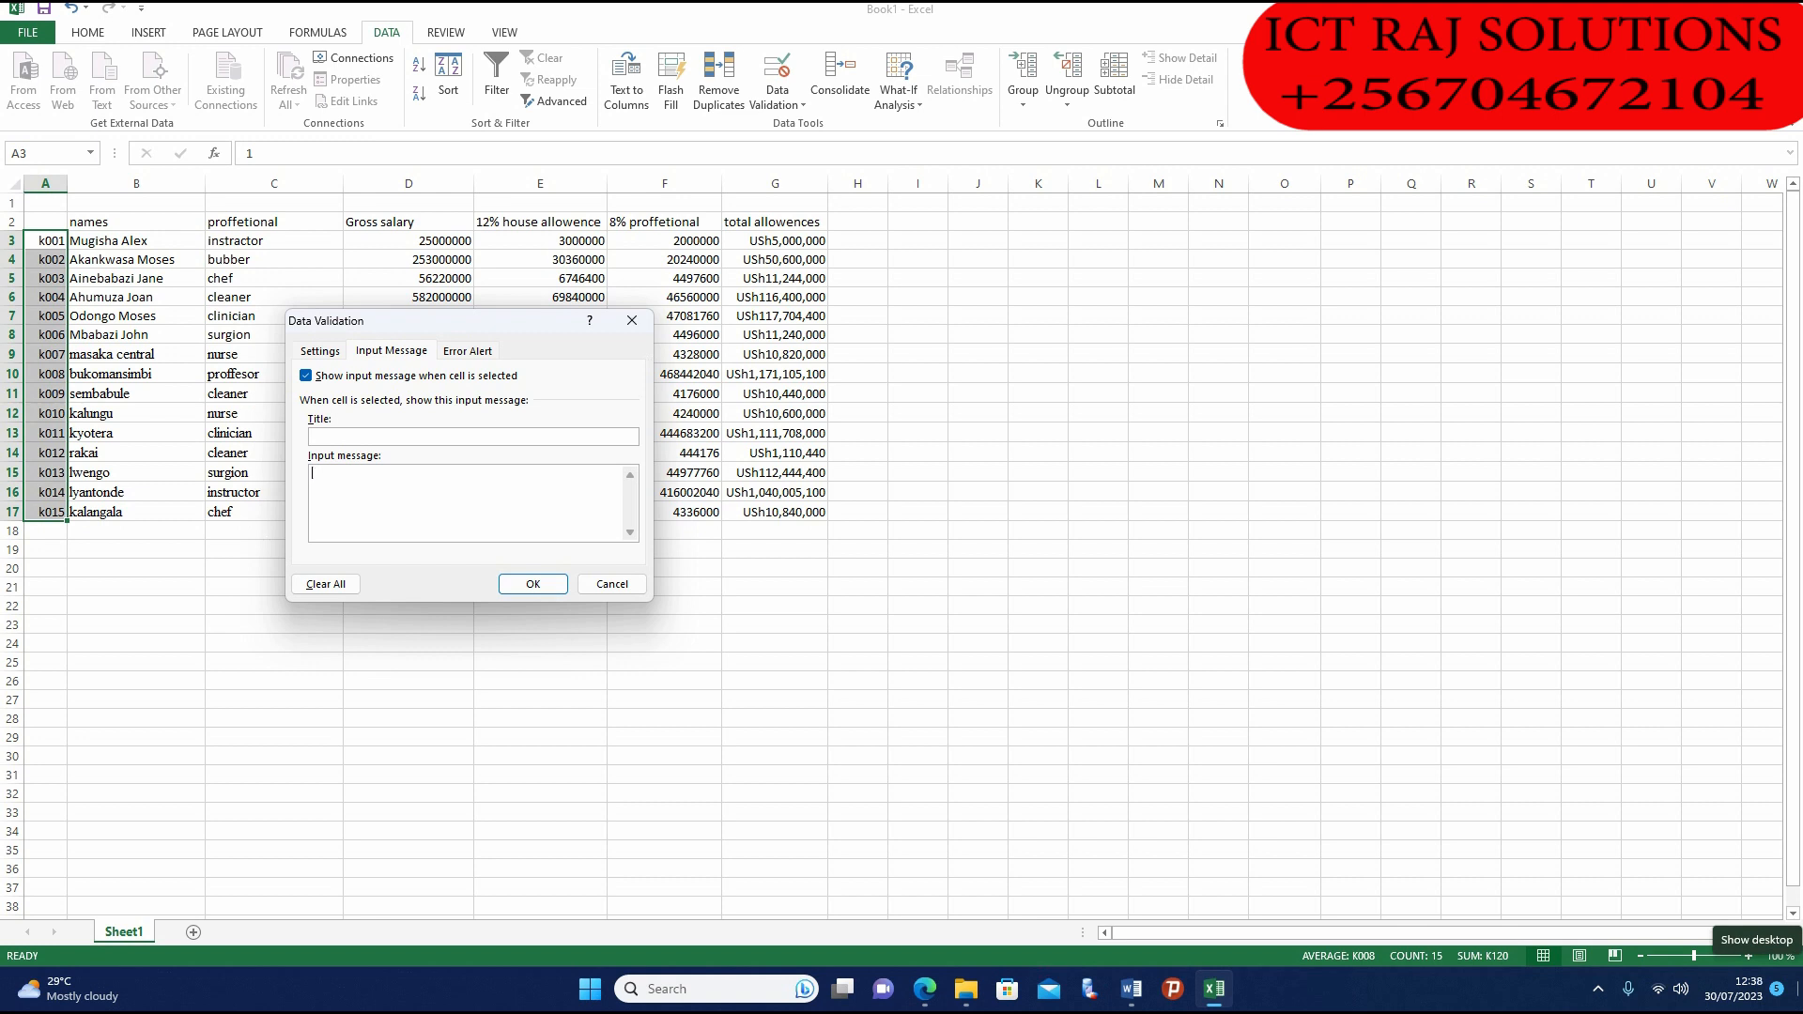
{"action": "type", "text": "type numbers from 1-200"}
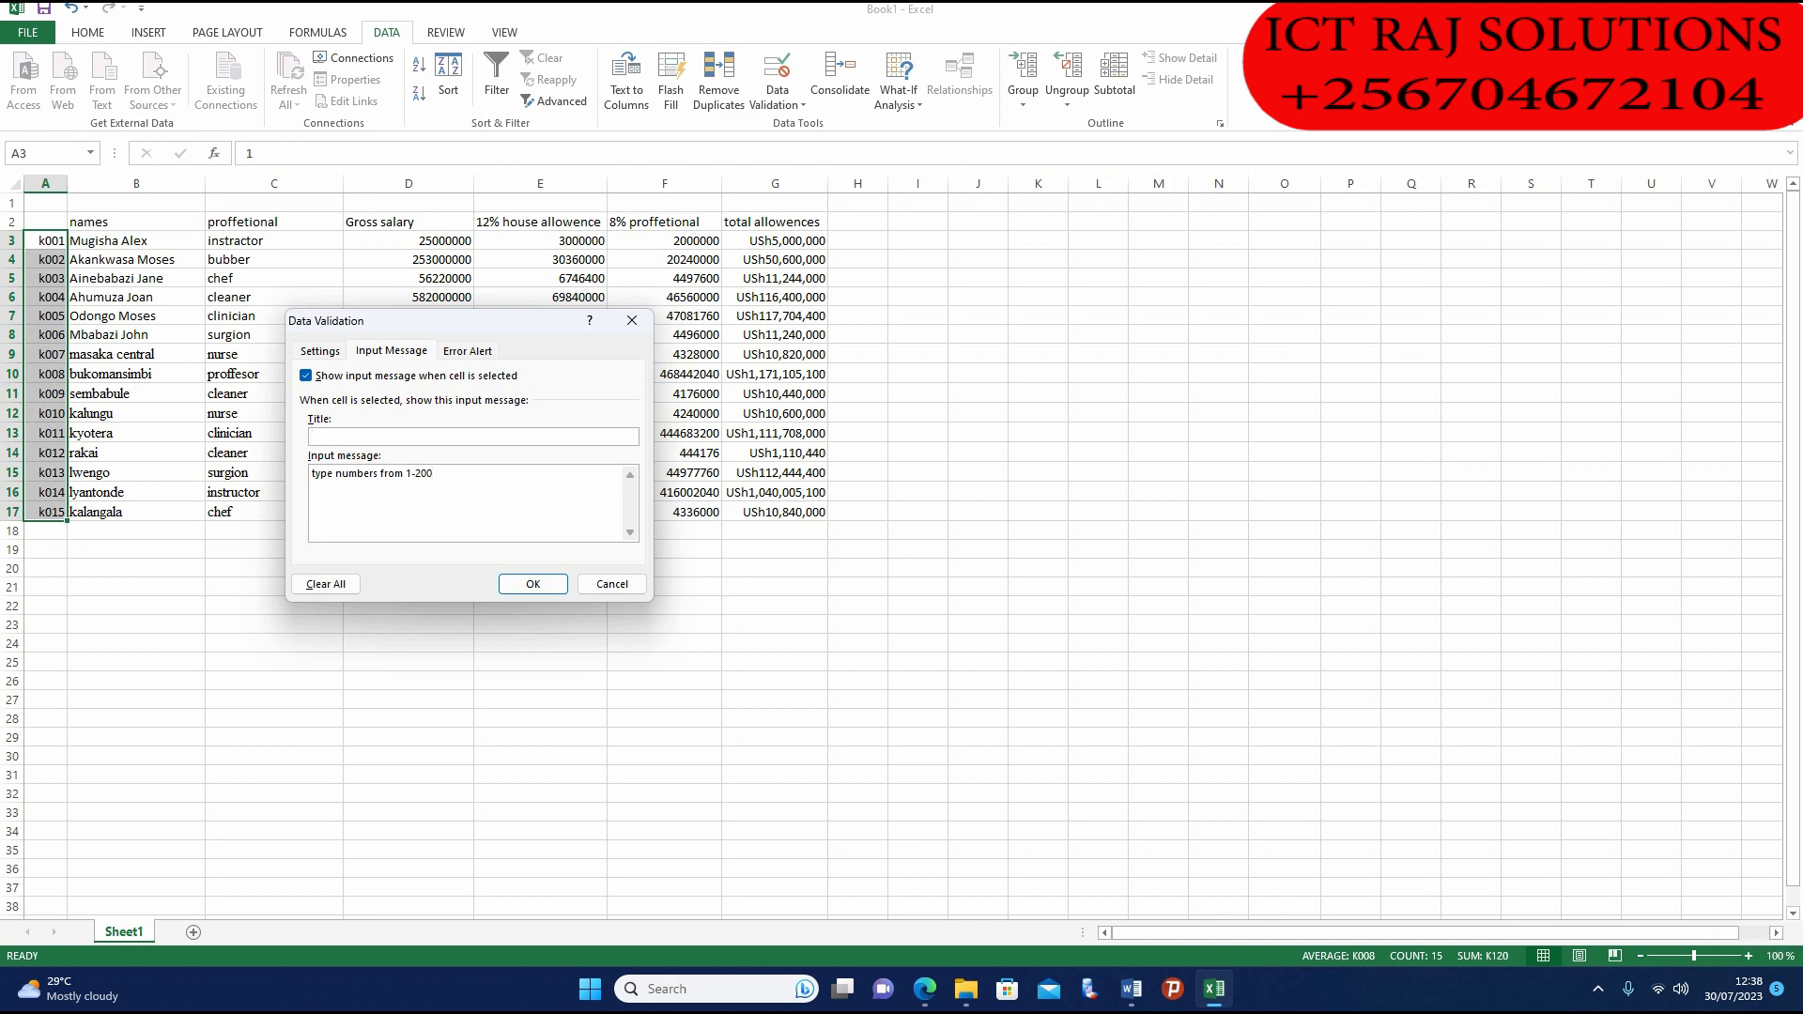
{"action": "type", "text": "imput"}
{"action": "left_click", "coordinate": [532, 583]}
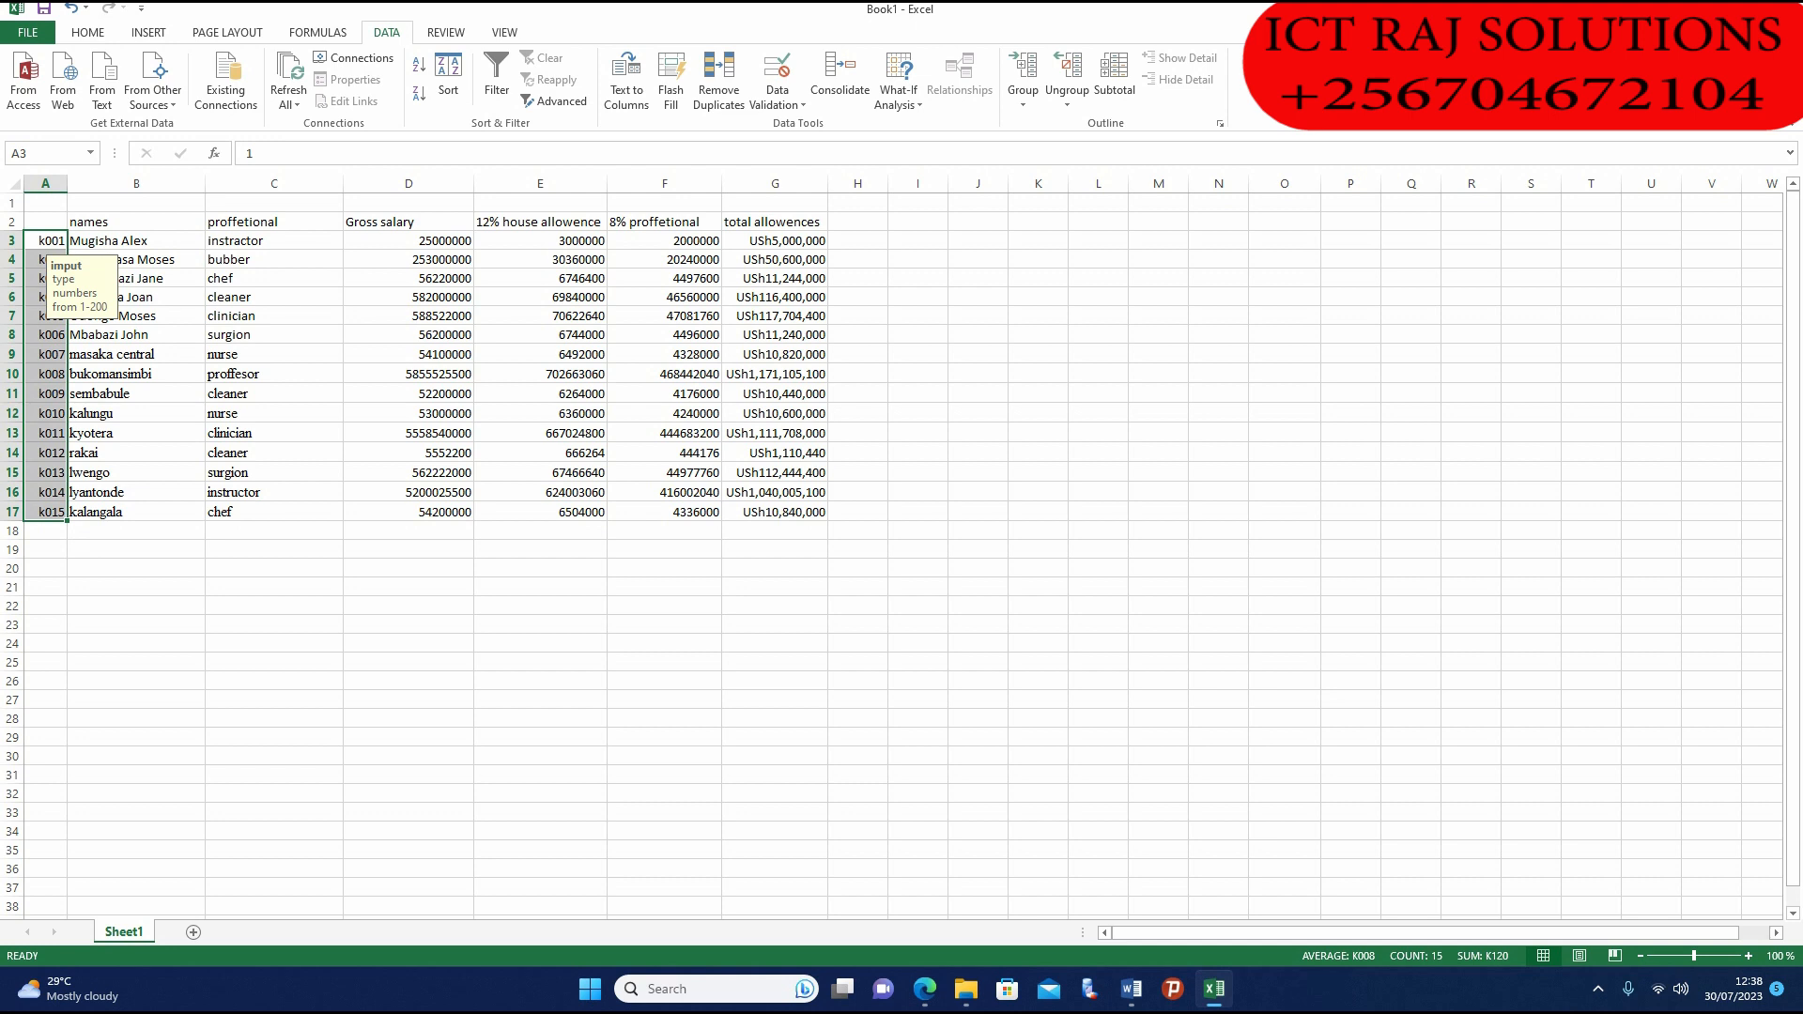
Step: Check the validation input message on individual staff-number cells throughout A3:A17
{"action": "left_click", "coordinate": [45, 335]}
{"action": "left_click", "coordinate": [137, 624]}
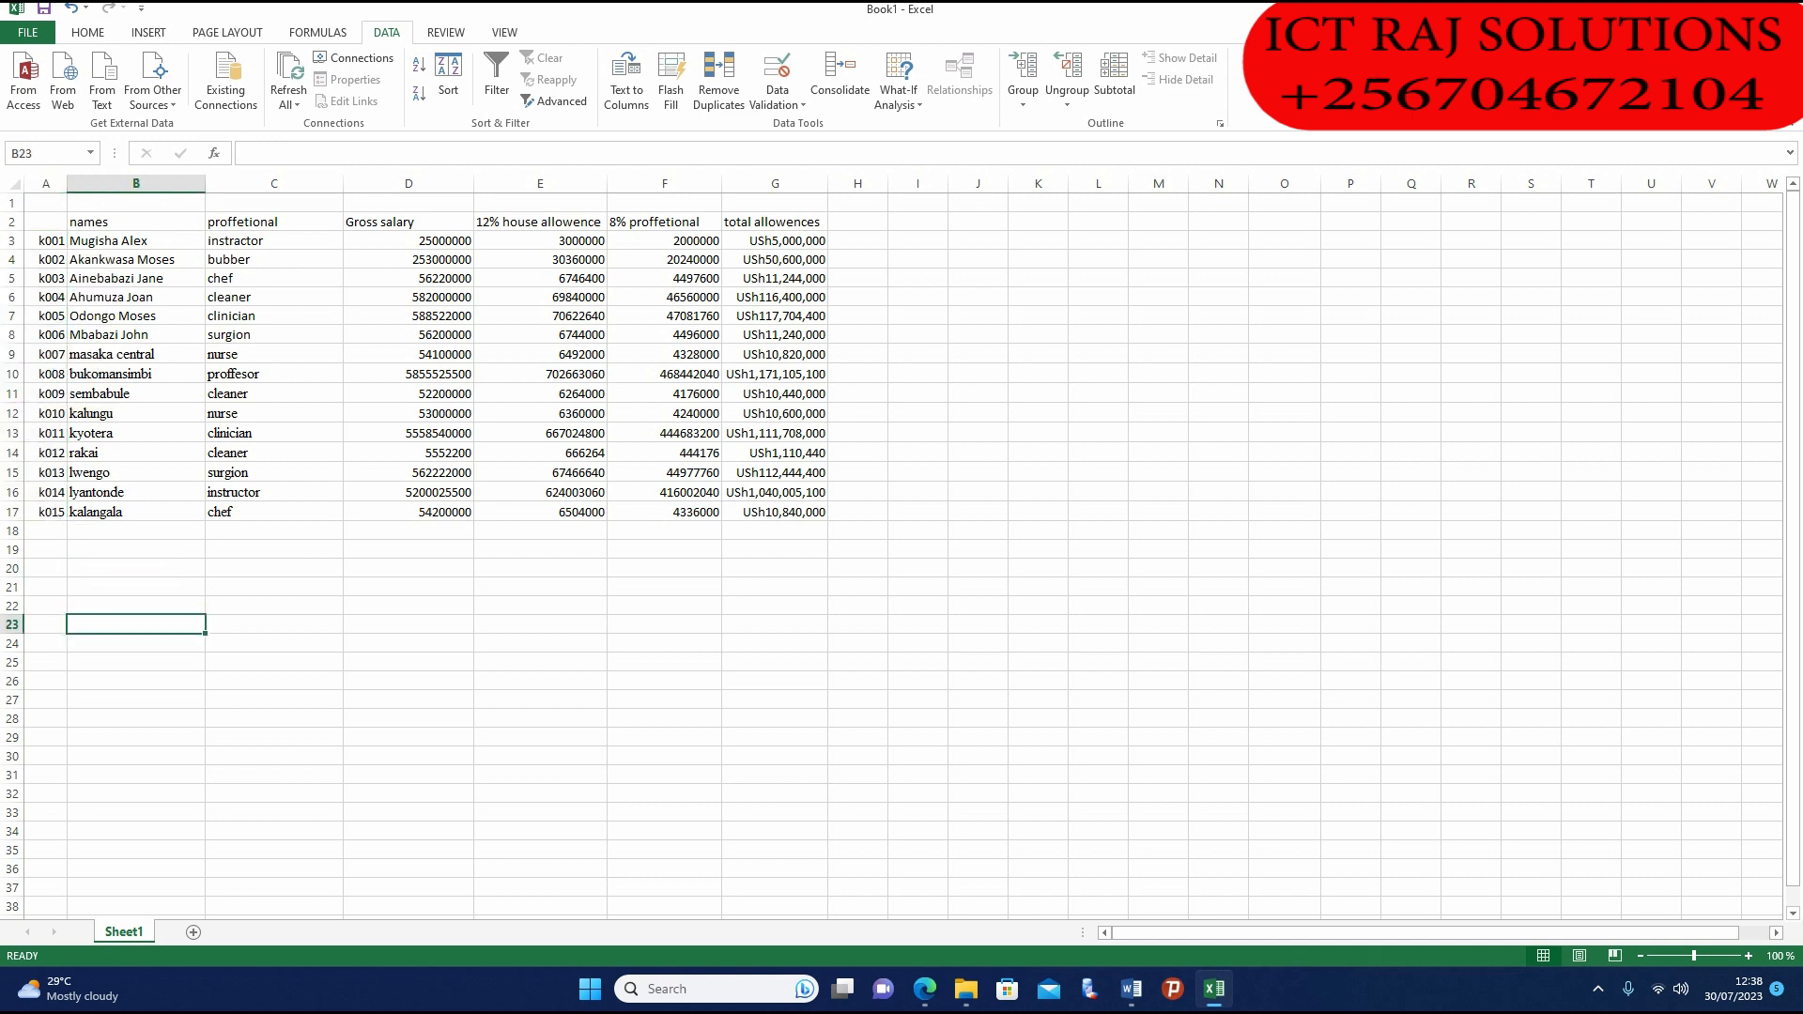
{"action": "left_click", "coordinate": [45, 278]}
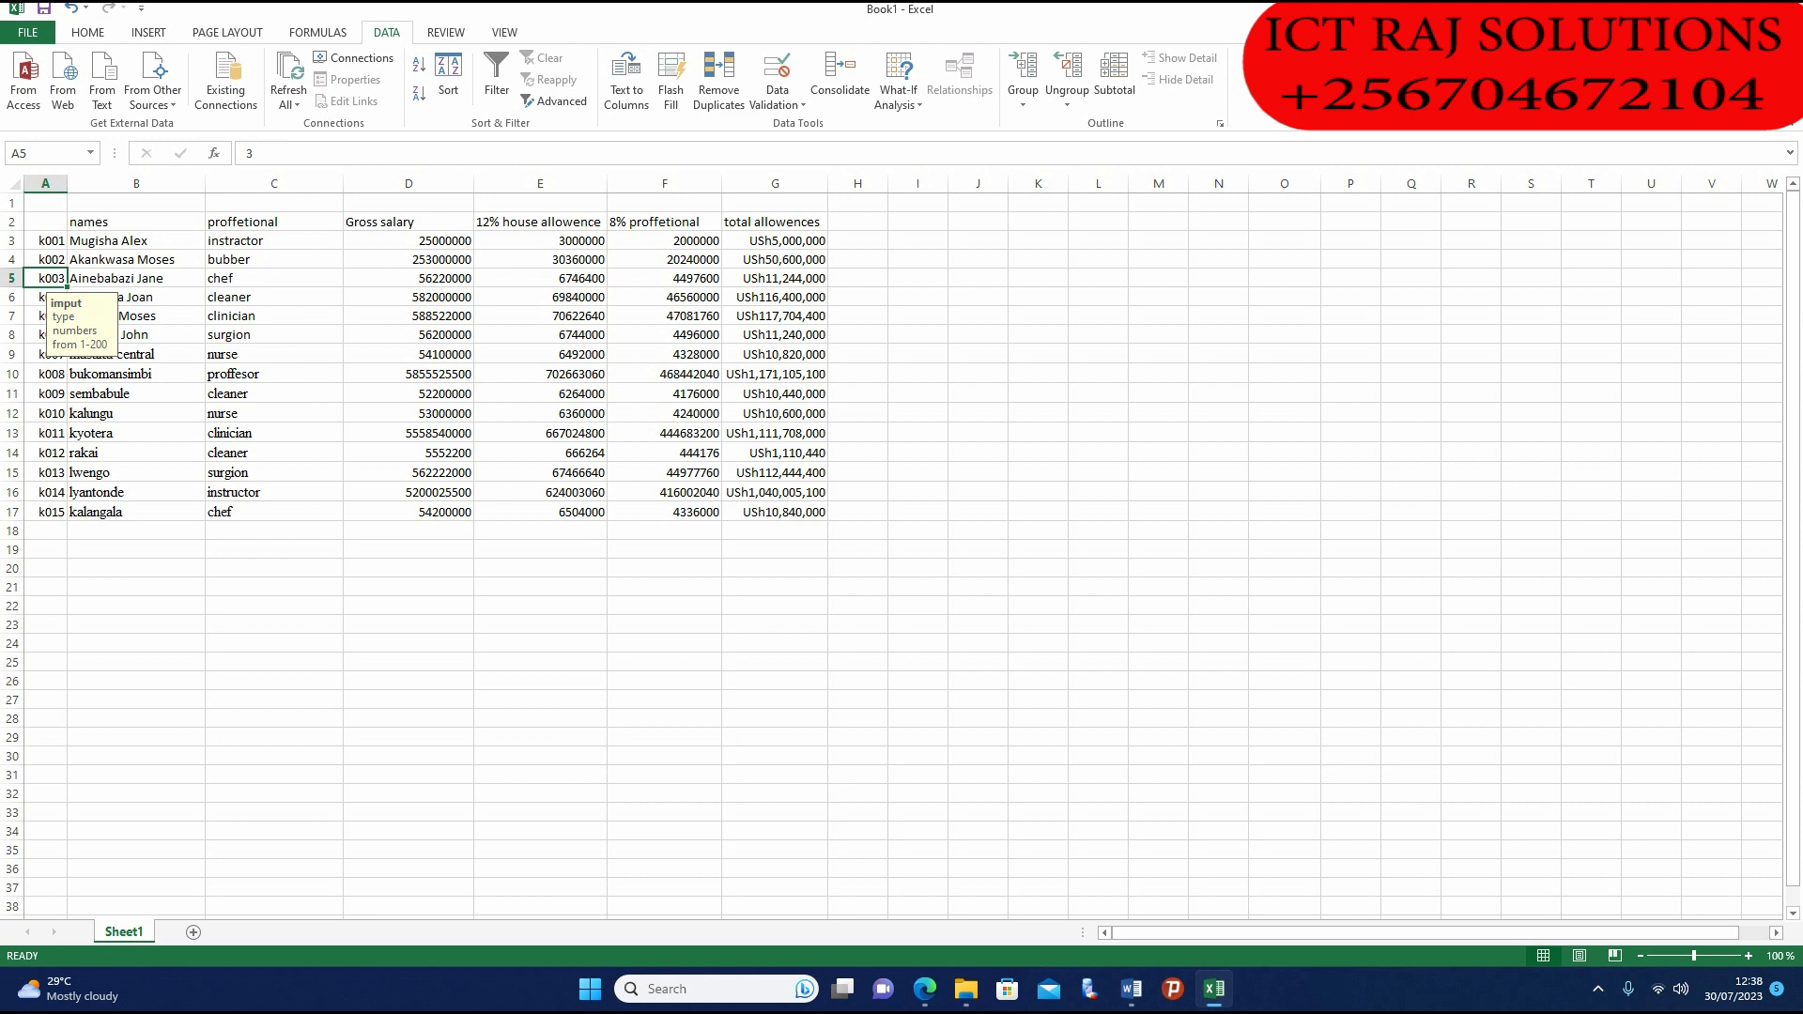
{"action": "left_click", "coordinate": [45, 414]}
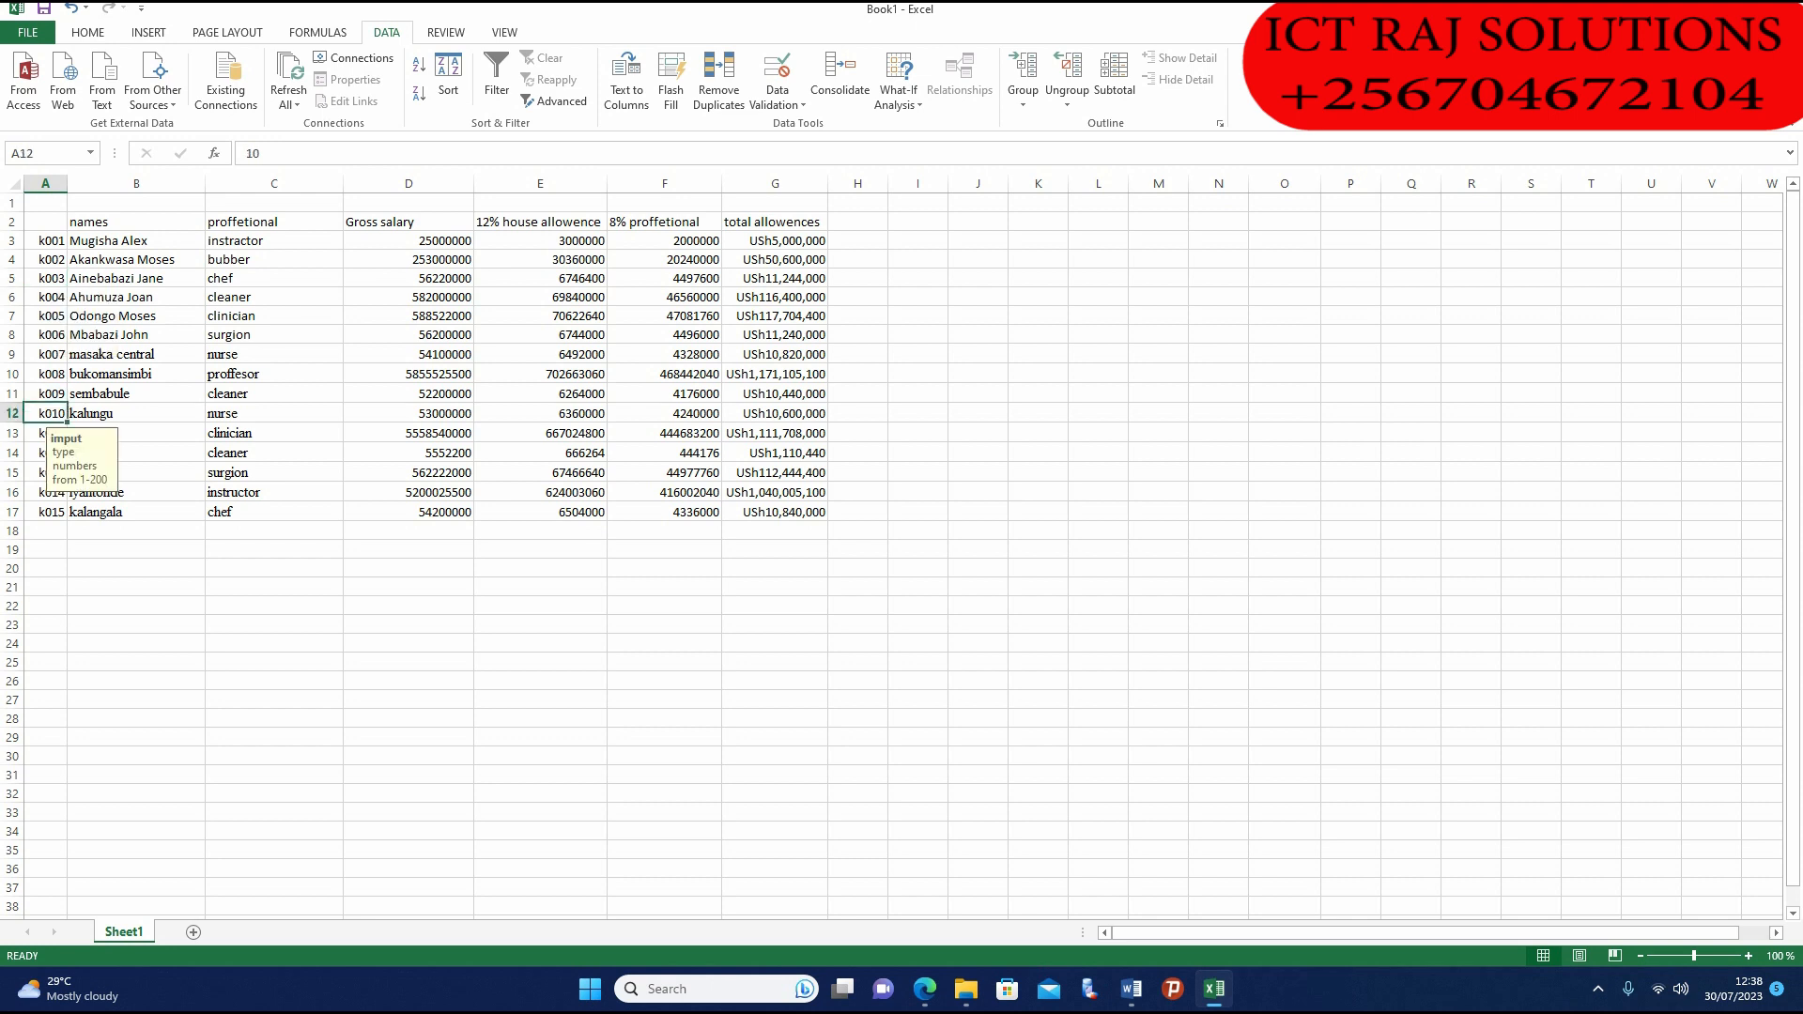
{"action": "left_click", "coordinate": [45, 493]}
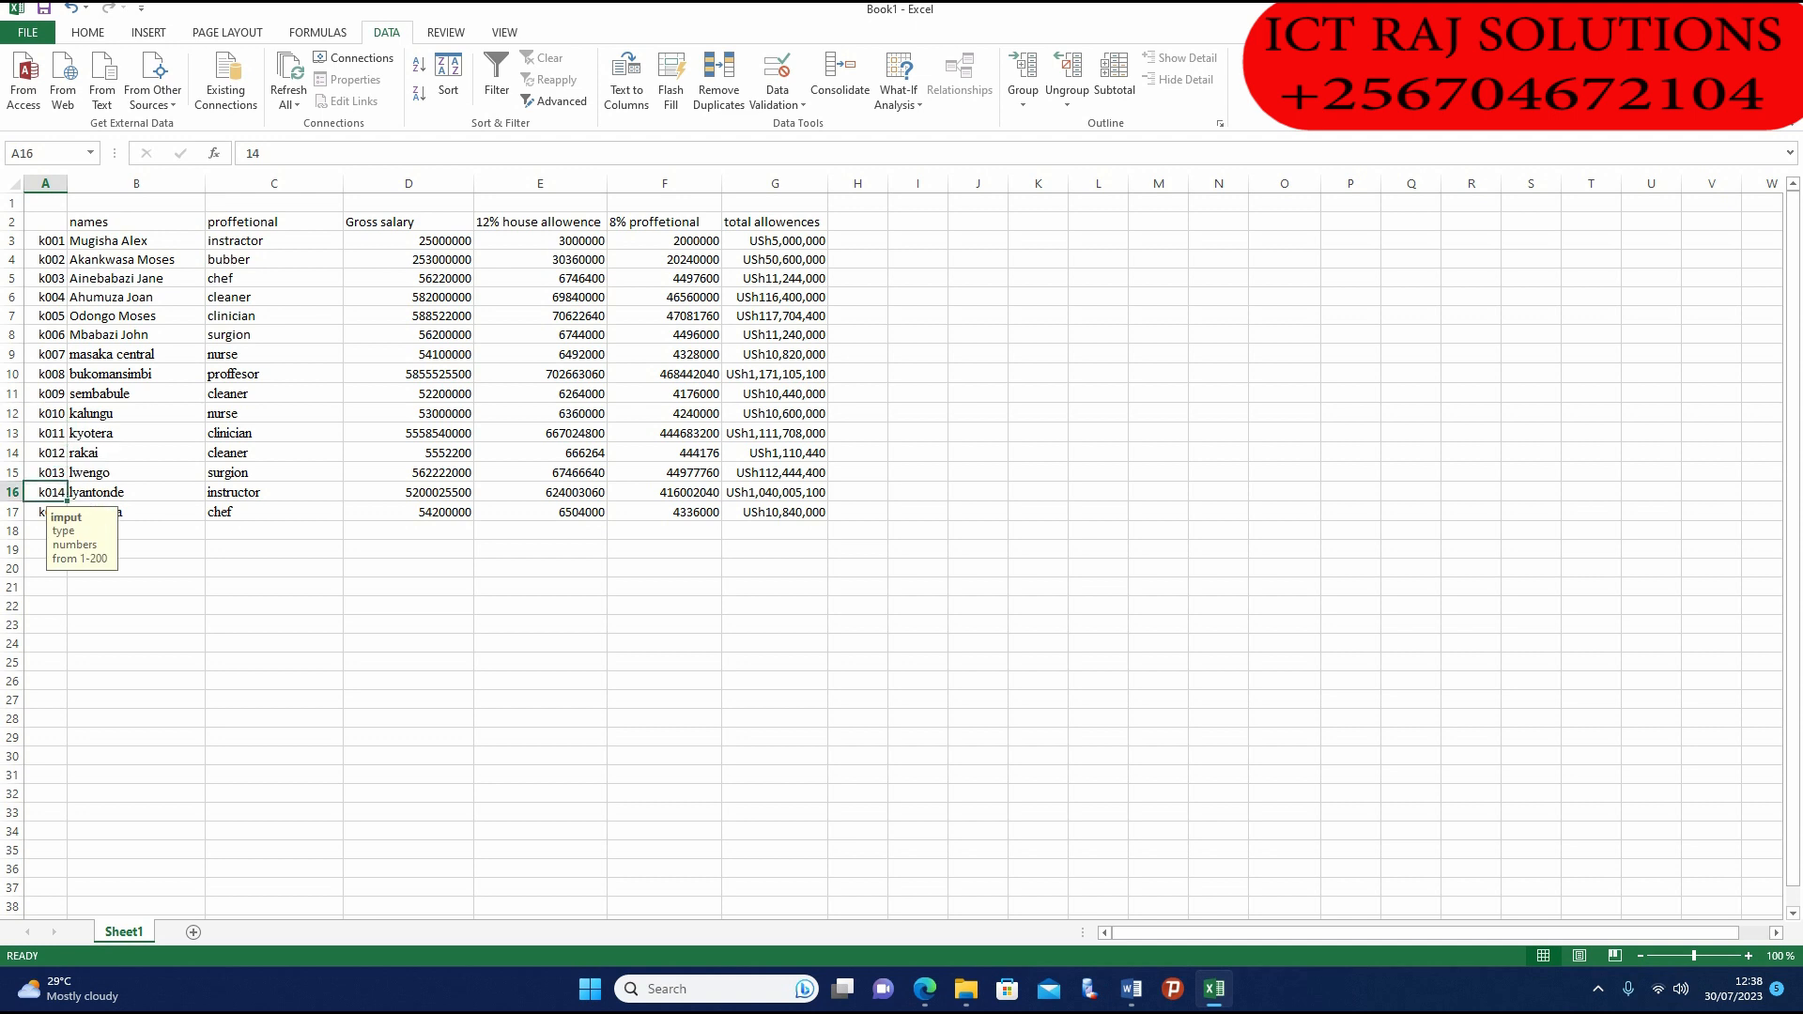
{"action": "left_click", "coordinate": [45, 297]}
{"action": "left_click", "coordinate": [45, 278]}
{"action": "left_click", "coordinate": [45, 241]}
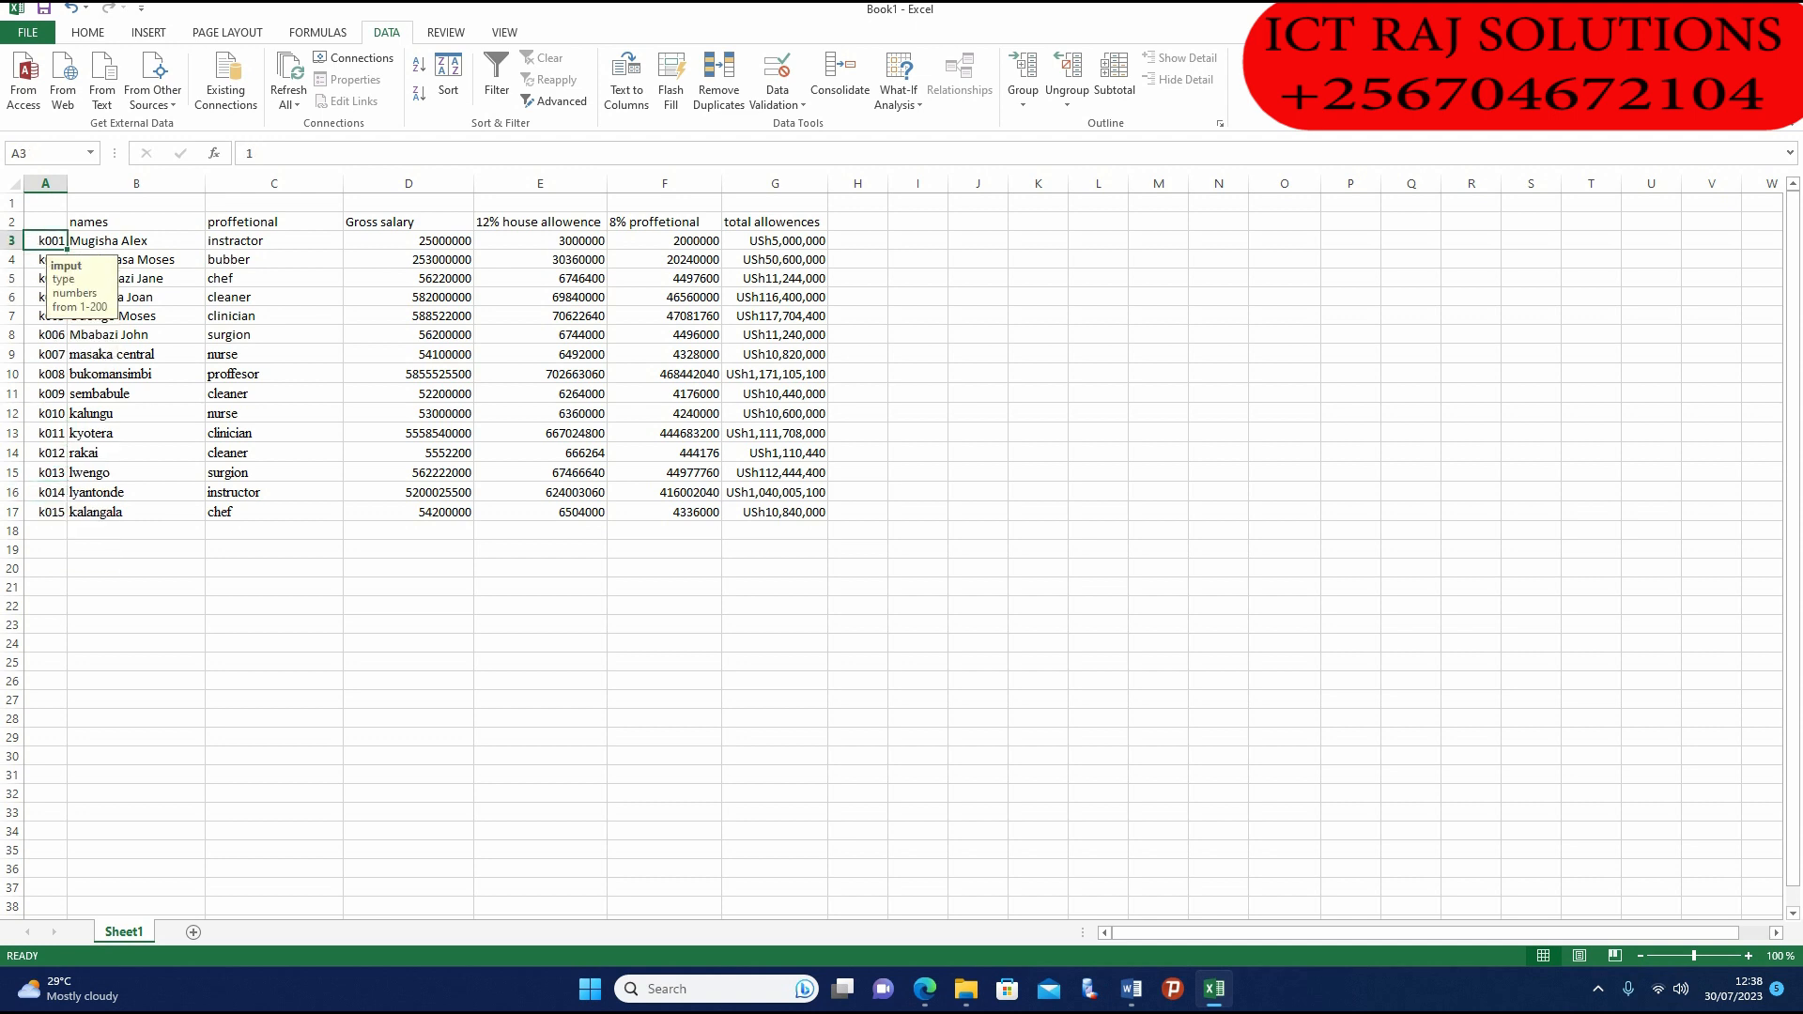
{"action": "left_click", "coordinate": [45, 278]}
{"action": "left_click", "coordinate": [45, 374]}
{"action": "left_click", "coordinate": [45, 453]}
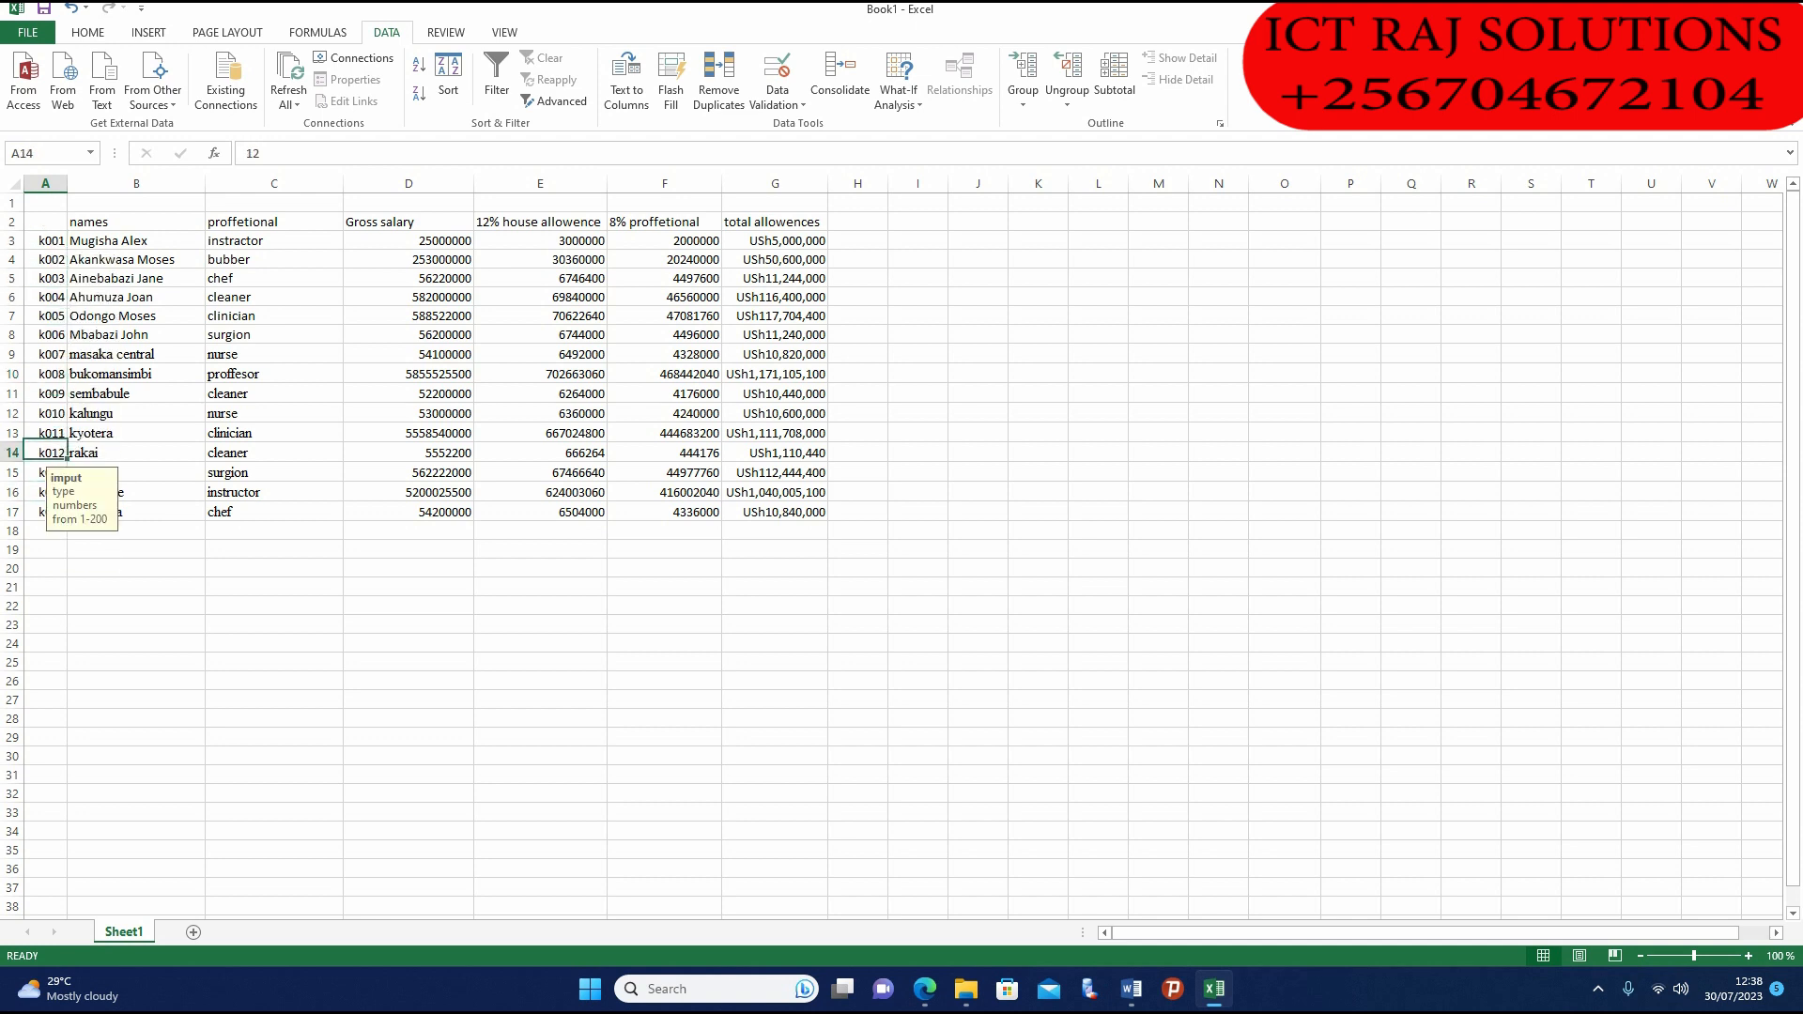
{"action": "left_click", "coordinate": [45, 511]}
{"action": "left_click", "coordinate": [45, 278]}
{"action": "left_click", "coordinate": [45, 374]}
{"action": "left_click", "coordinate": [45, 453]}
{"action": "left_click_drag", "start_coordinate": [45, 492], "coordinate": [46, 512]}
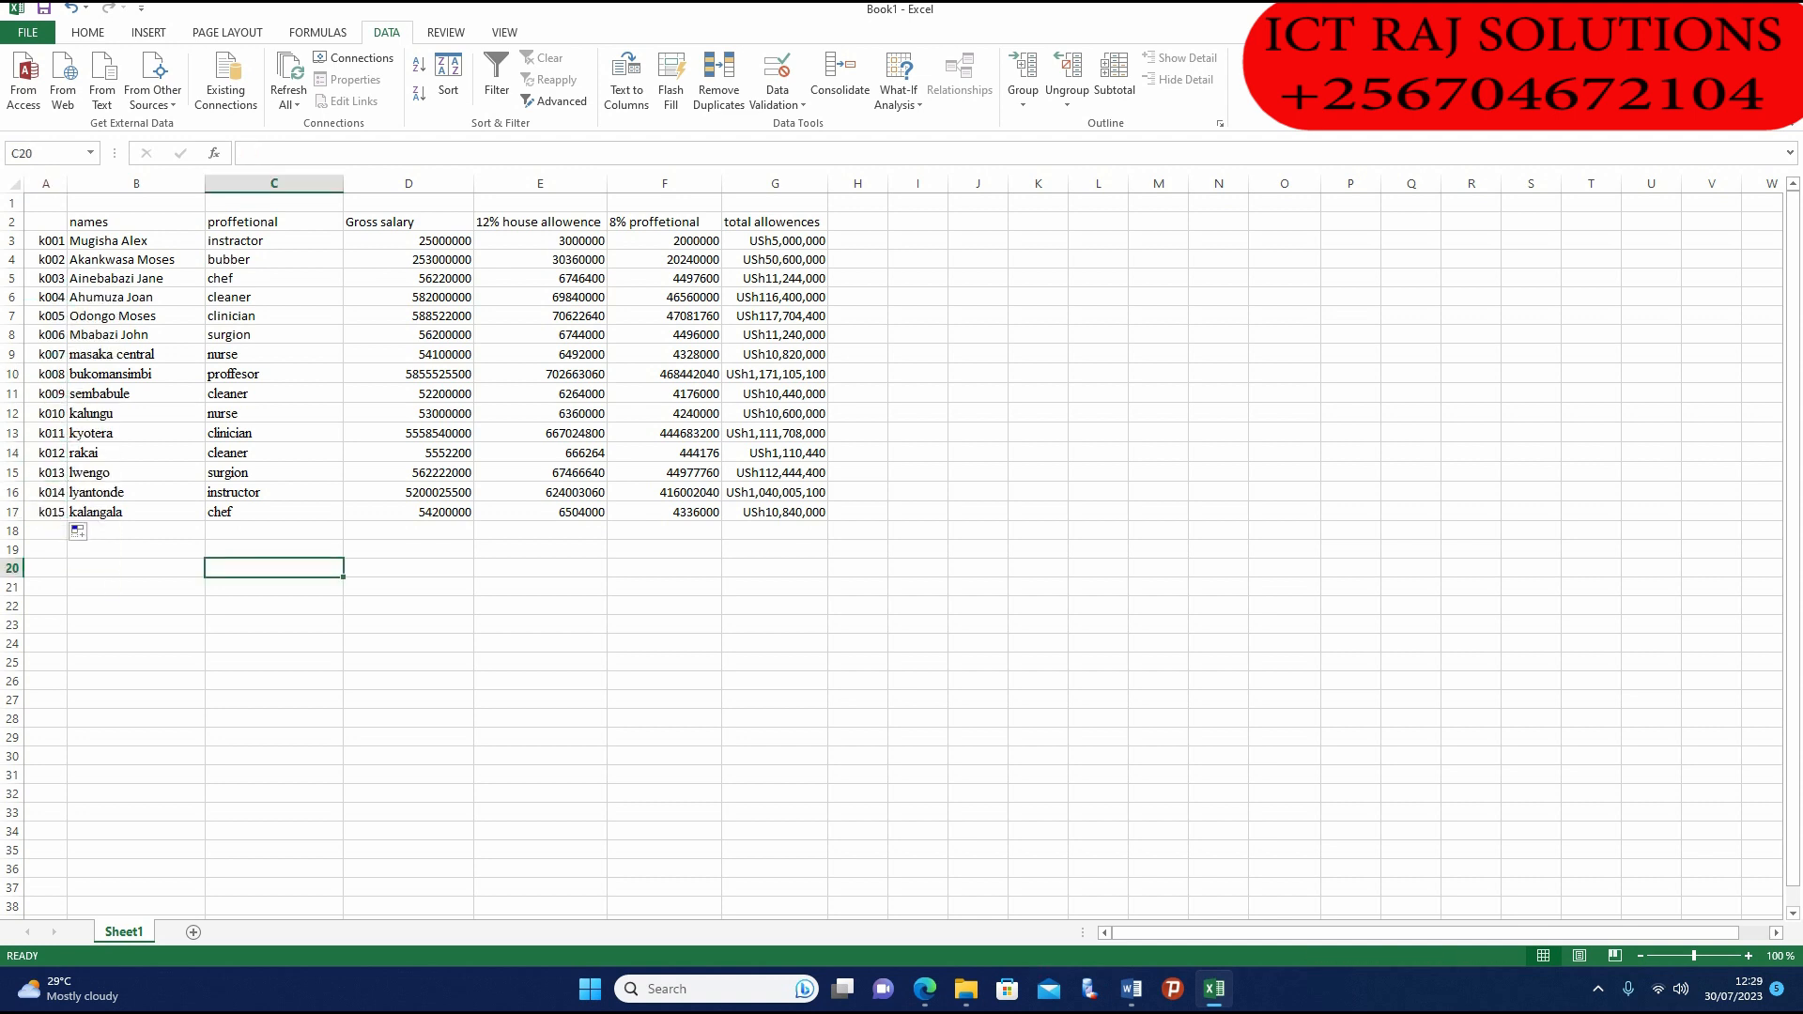